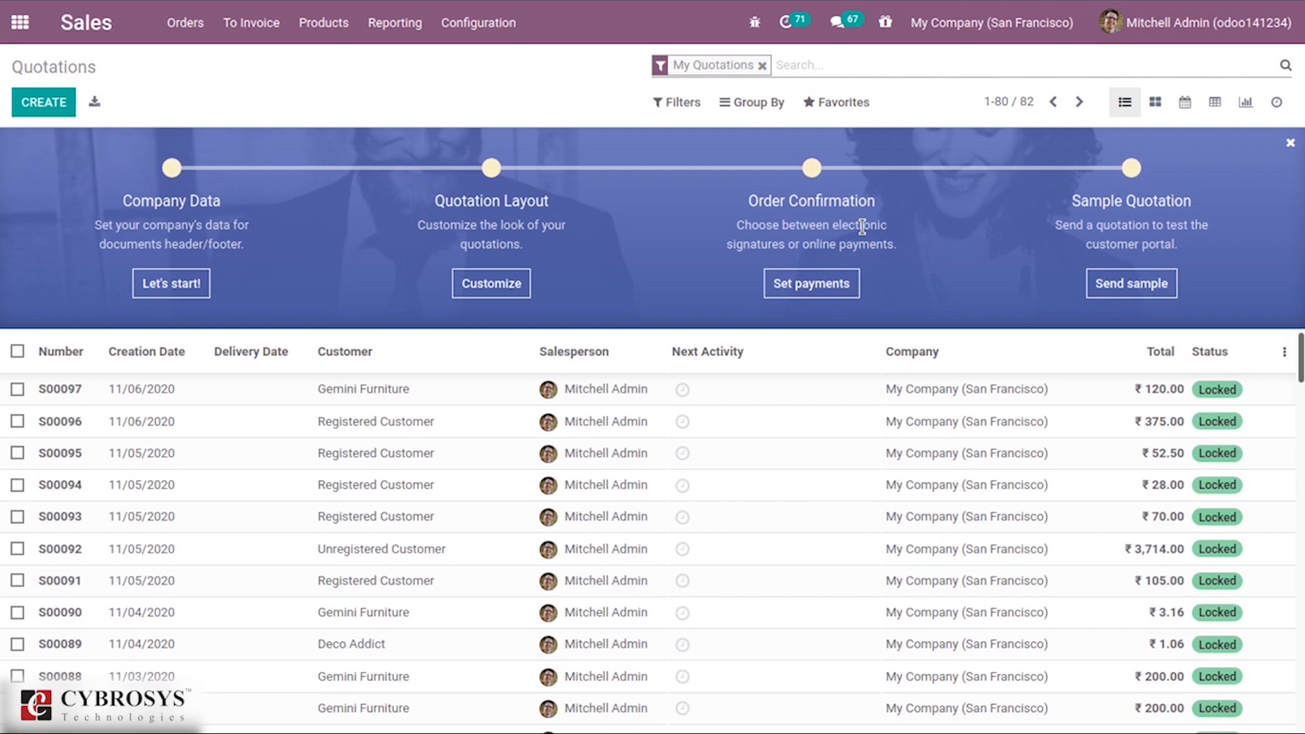
- Open the Sales settings and examine the Variants option in the product catalog section
click(481, 23)
click(511, 63)
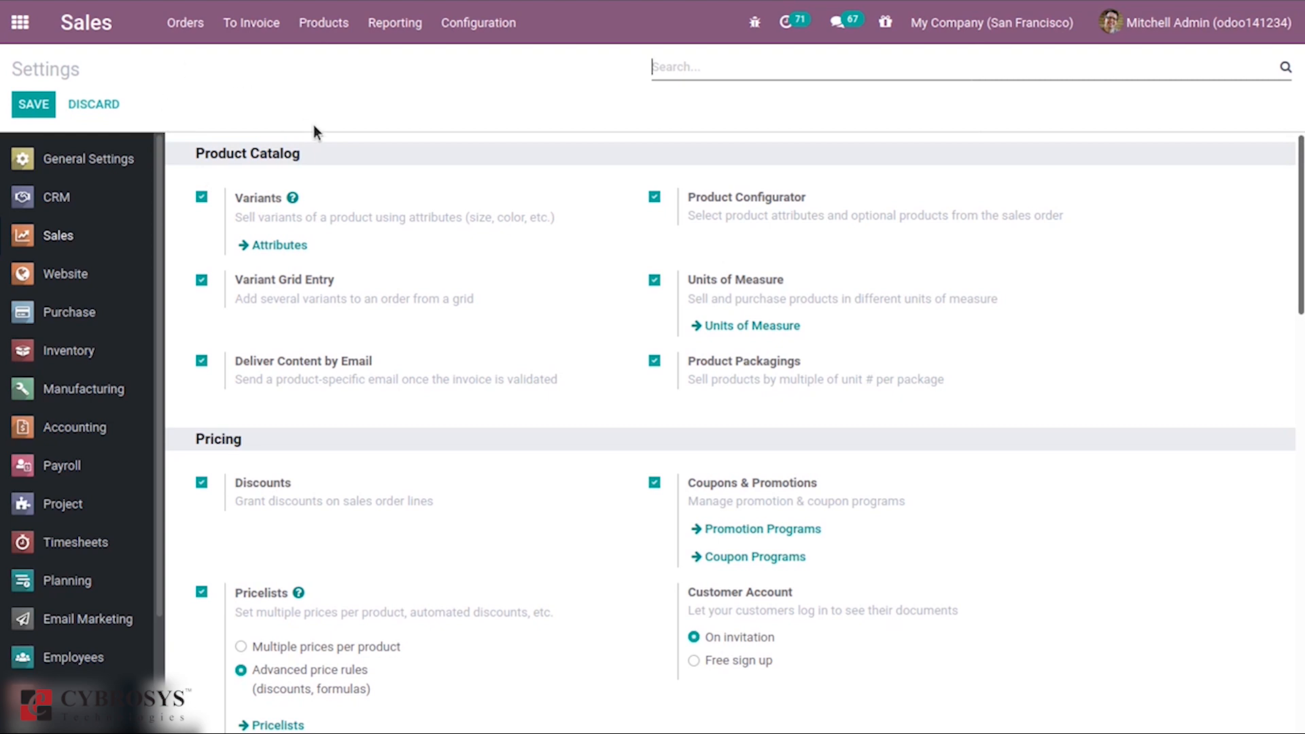
click(329, 31)
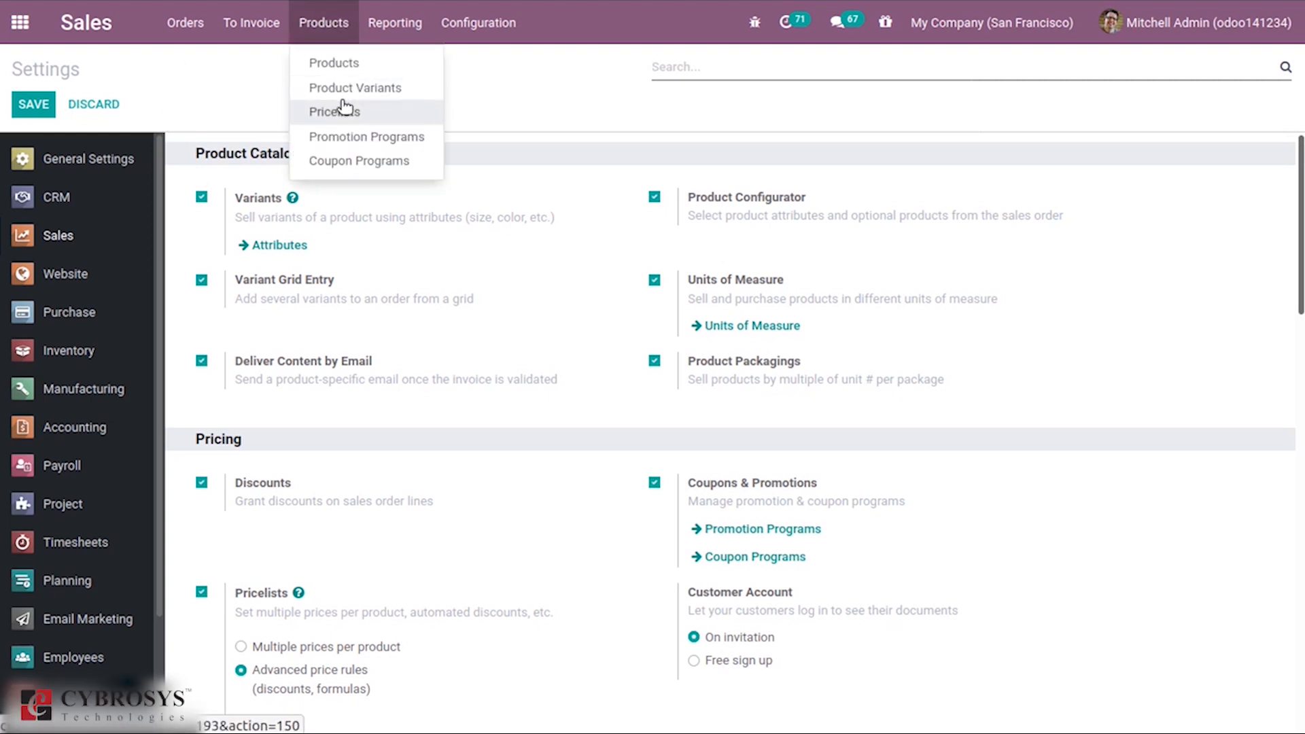
click(480, 24)
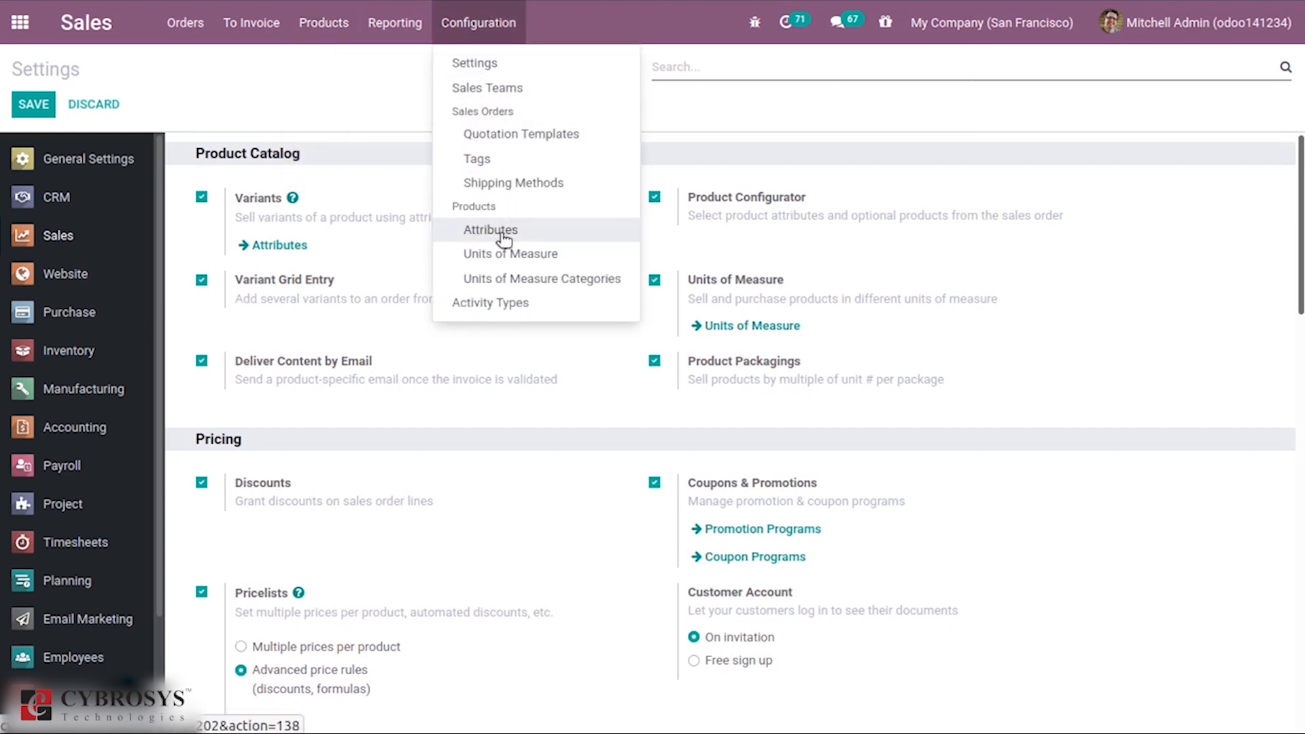
- Create a new storable product named Box and set its sales price
click(324, 24)
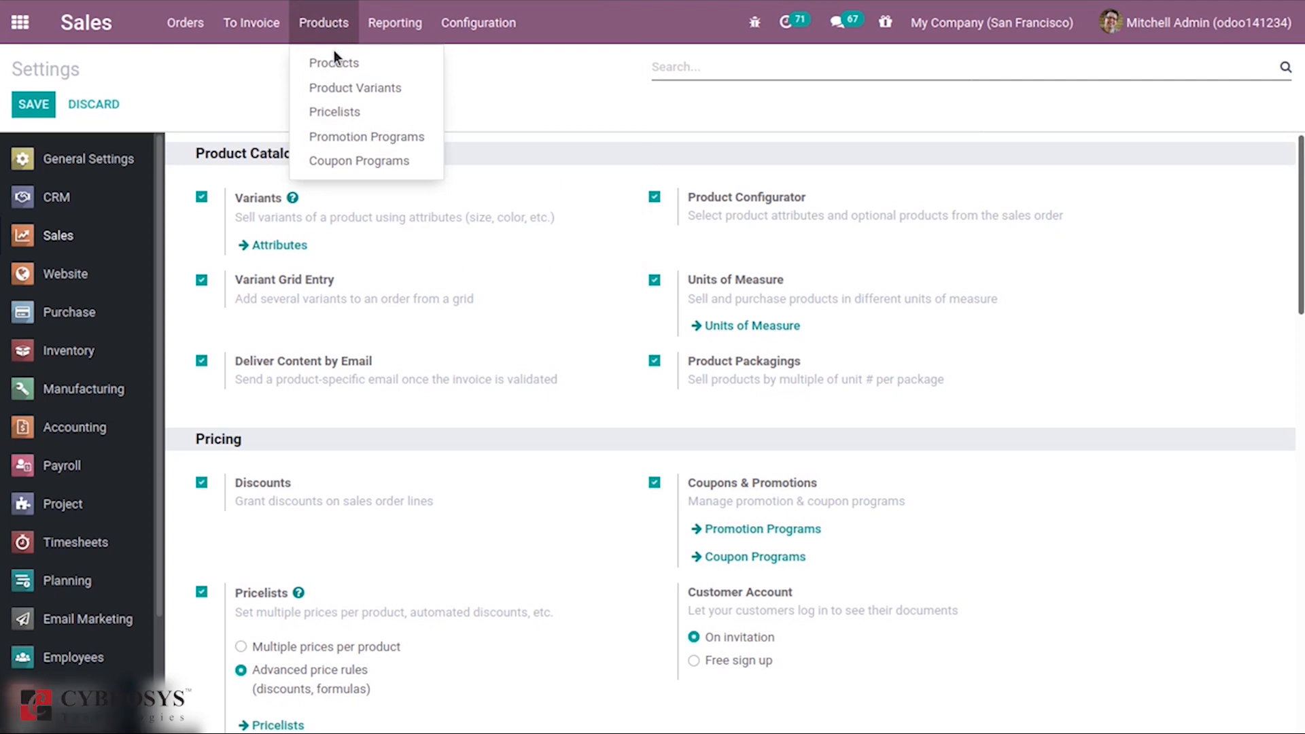
click(348, 62)
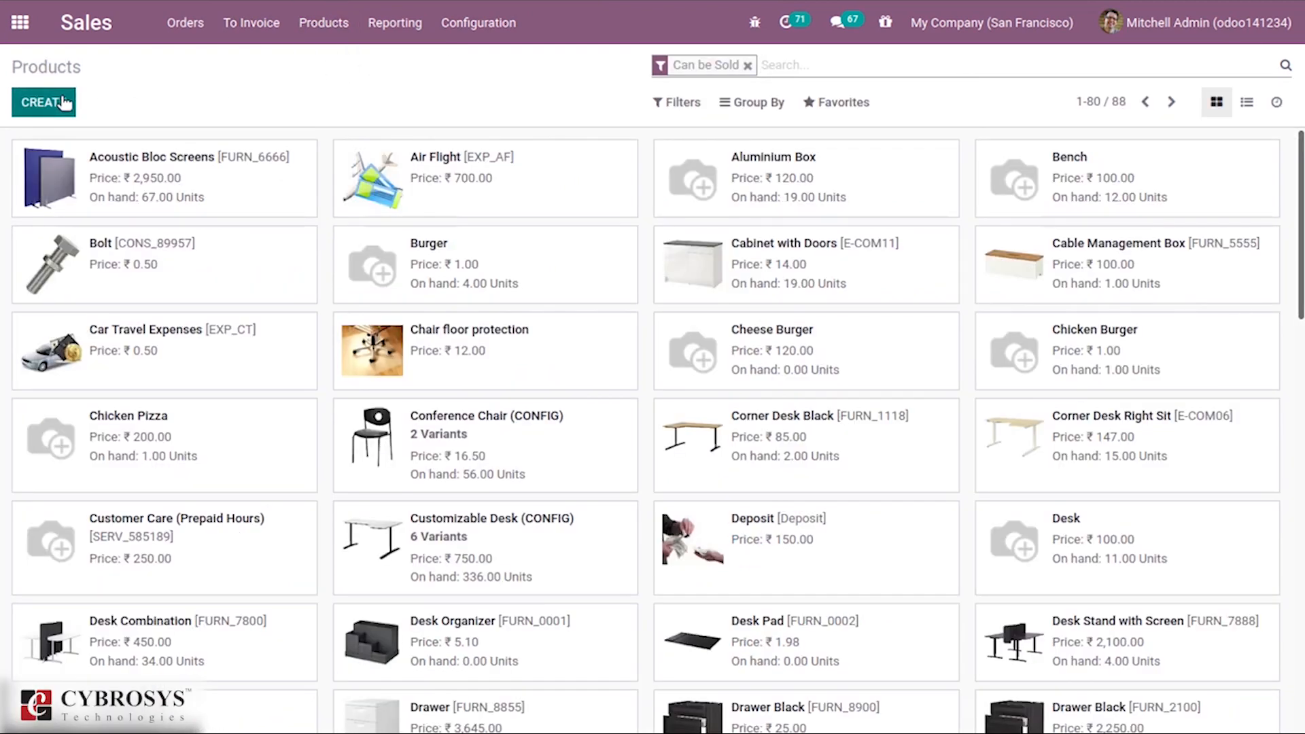
click(43, 102)
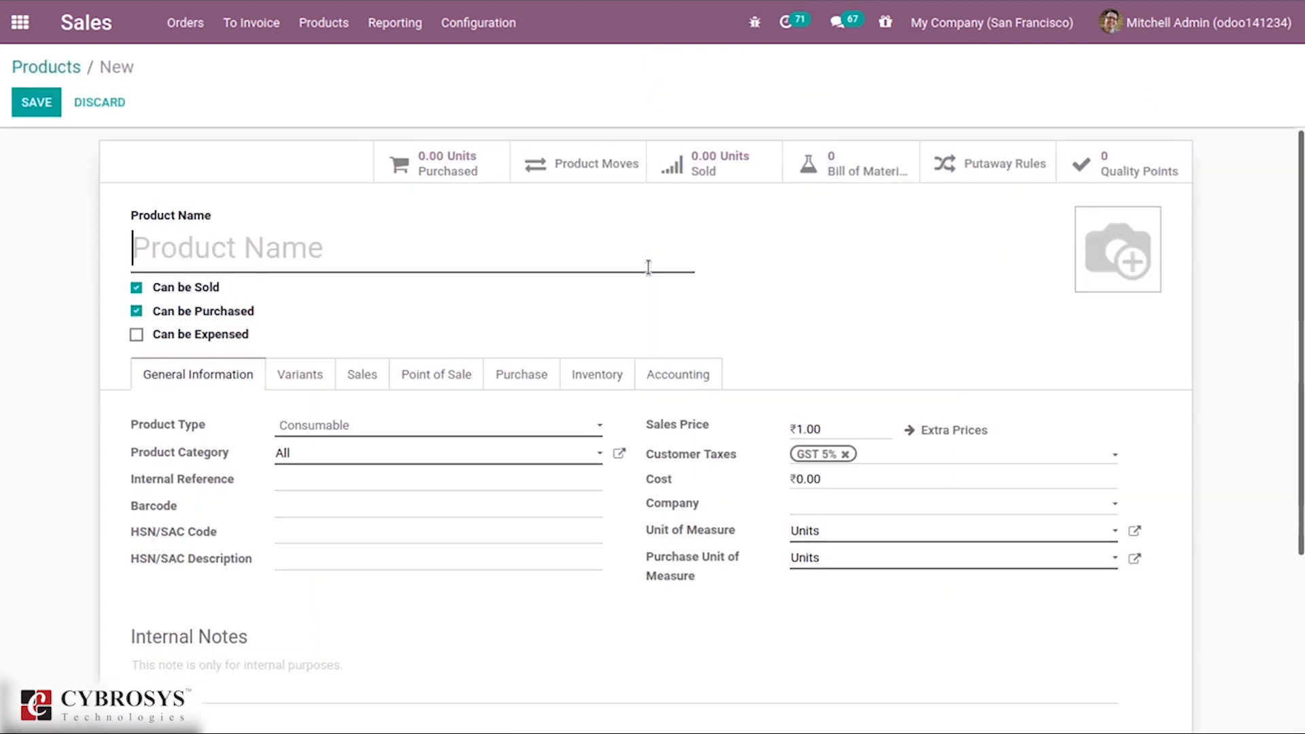
text(Box)
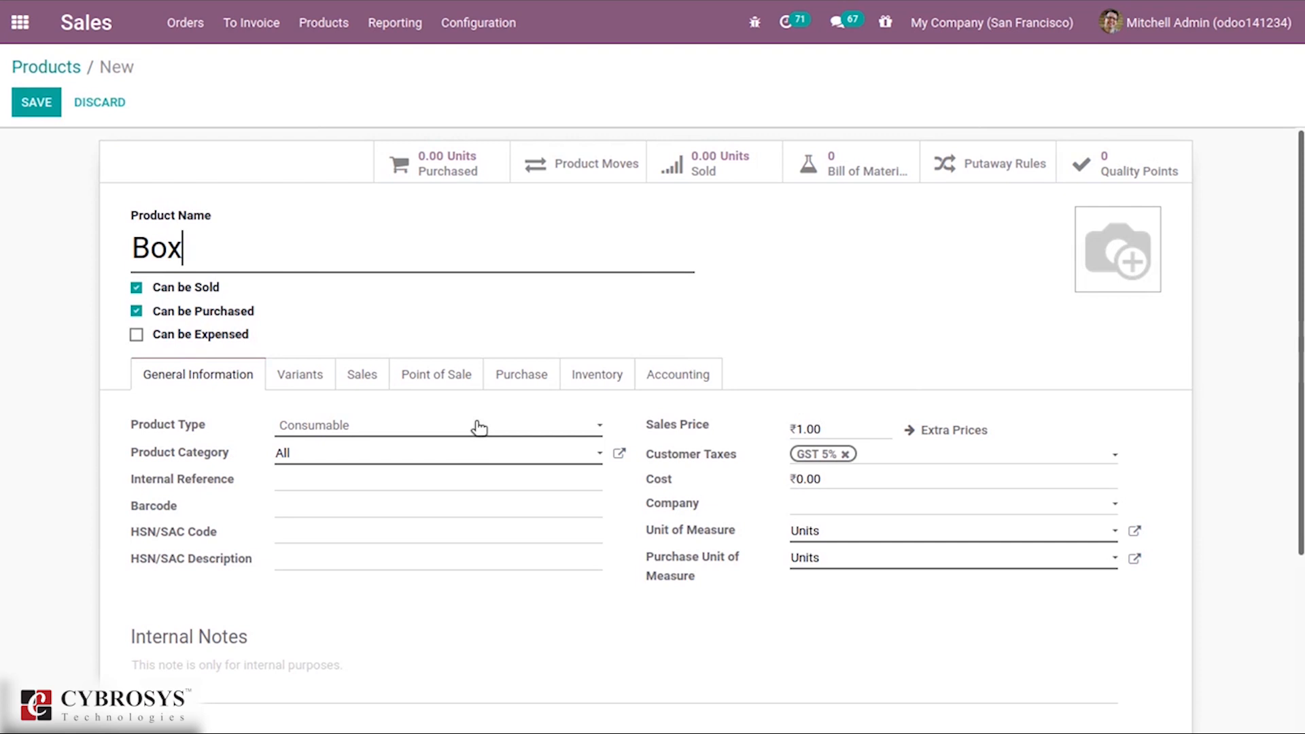
click(478, 426)
click(373, 495)
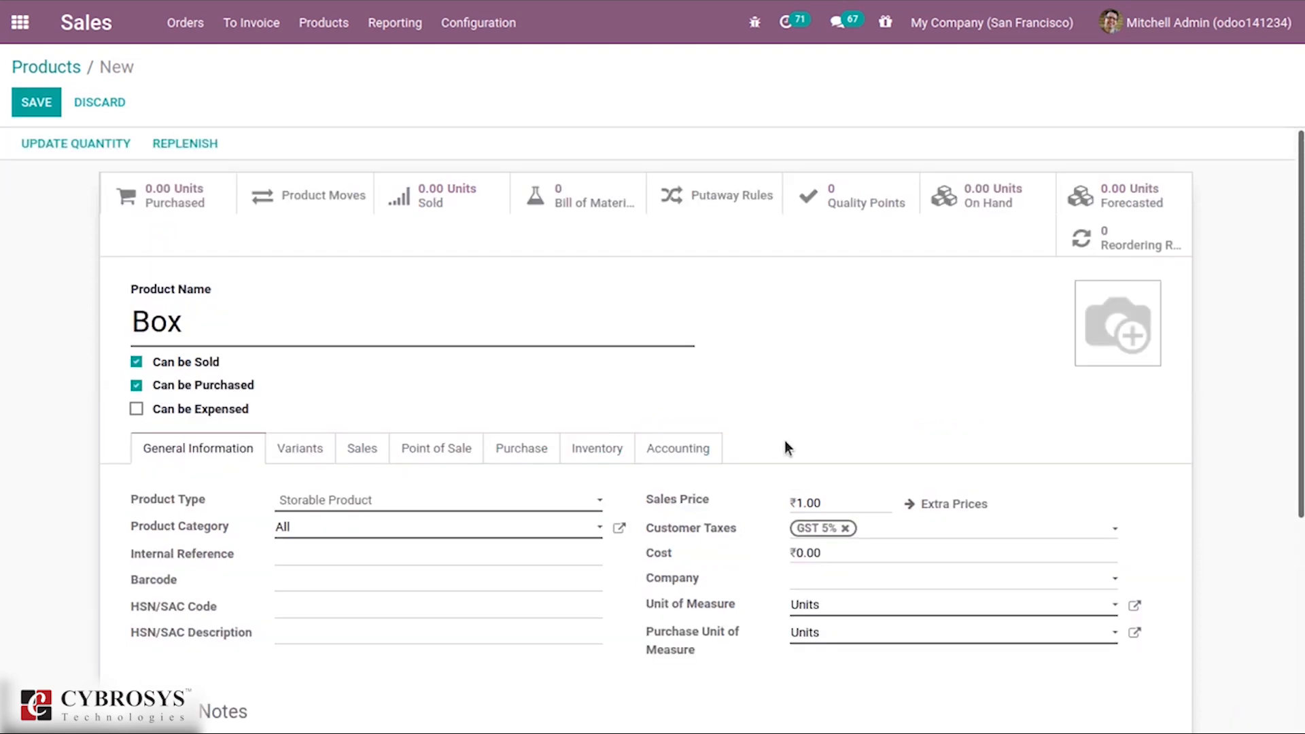
click(799, 503)
text(000)
- Add a variant line to the Box product with the attribute Color and the value Pink
click(305, 453)
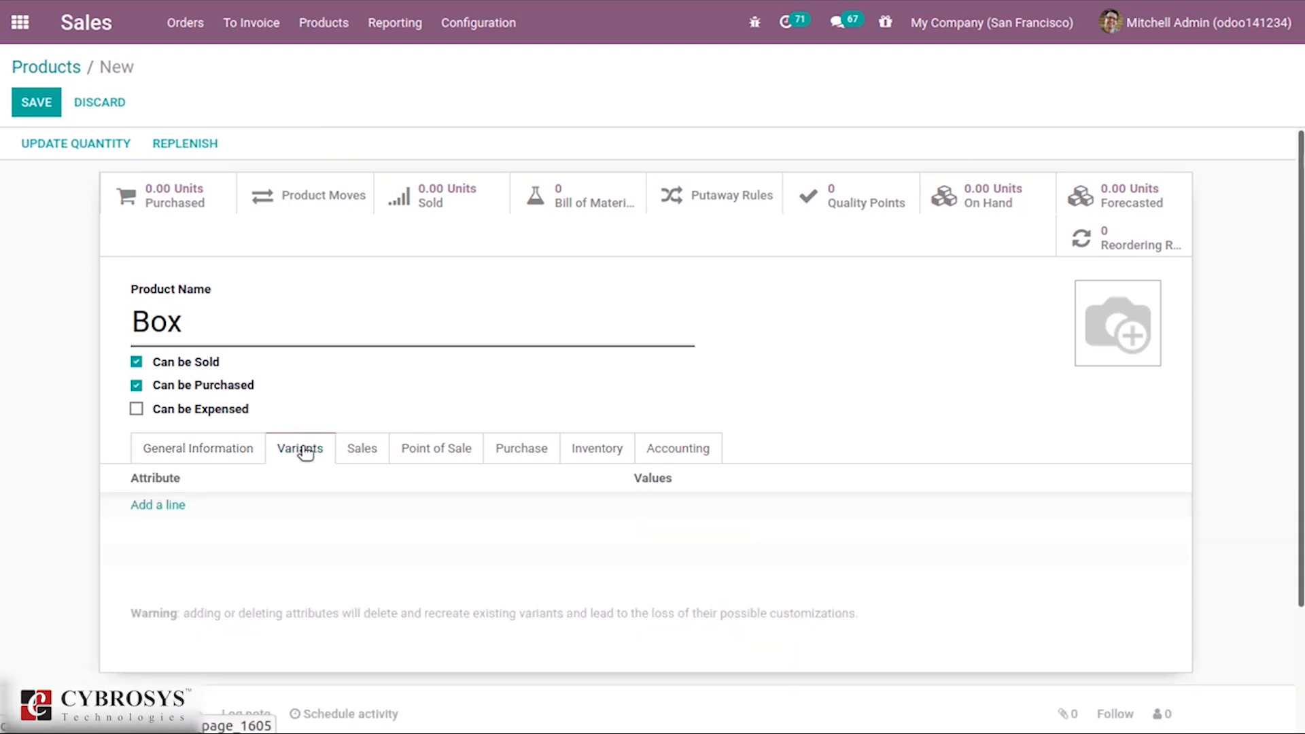
click(146, 510)
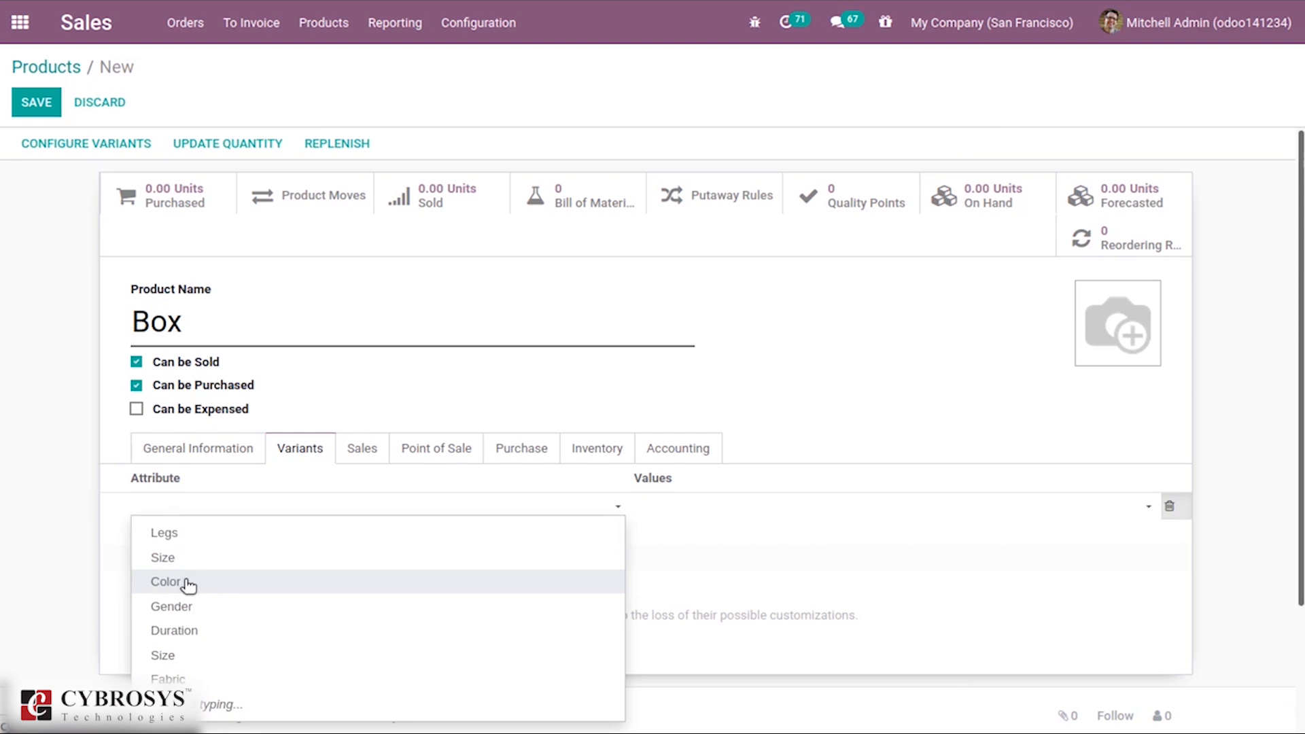
click(190, 583)
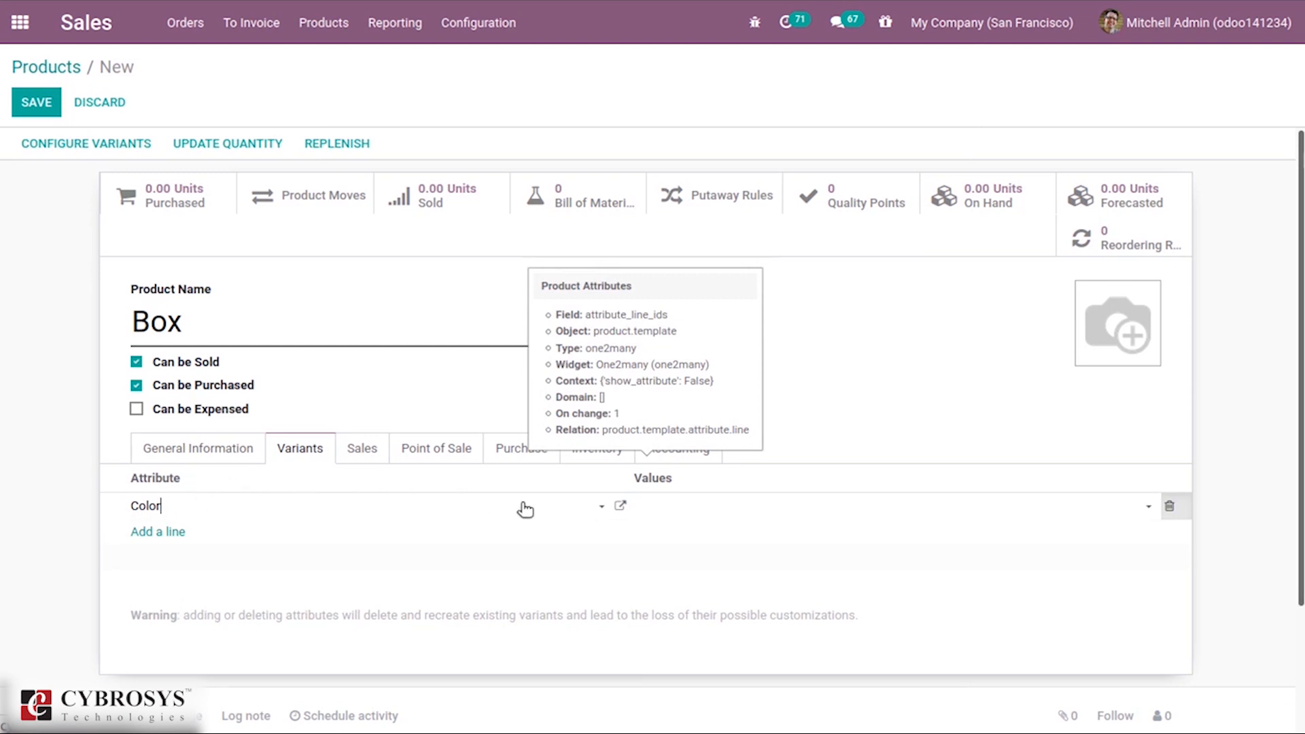
click(694, 506)
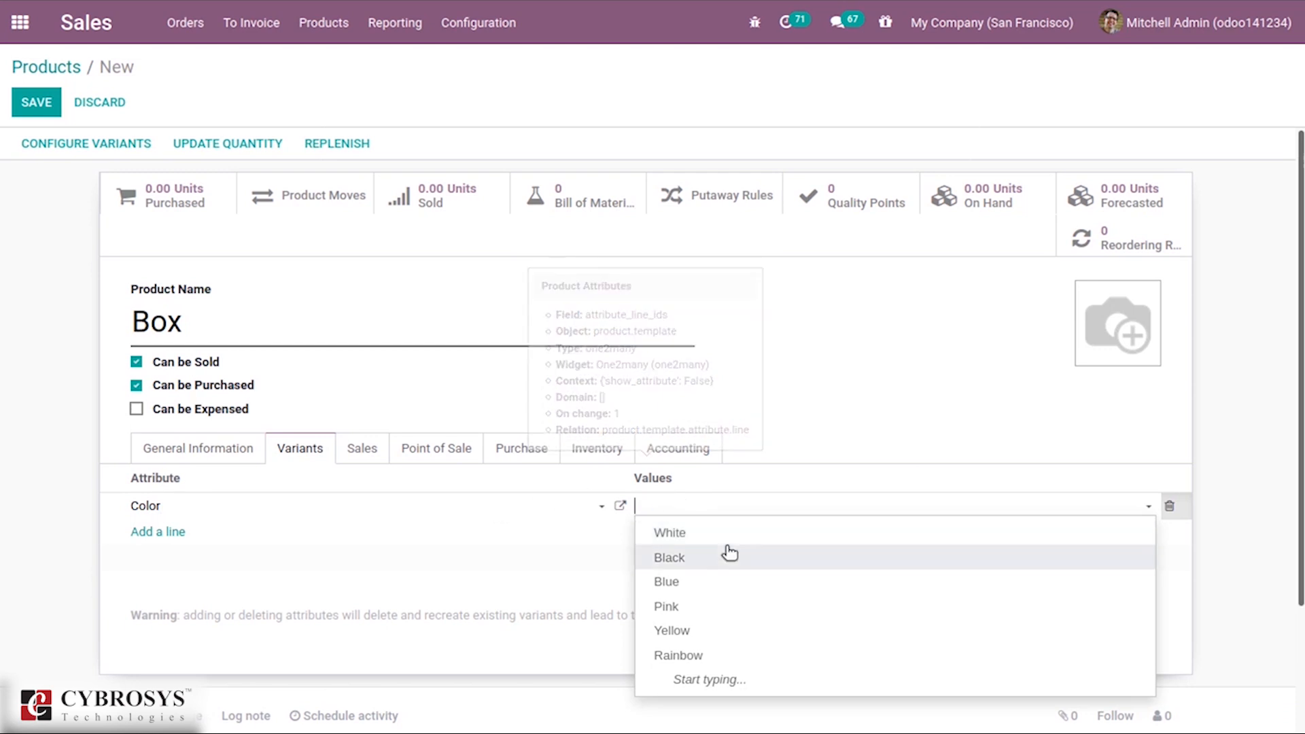
click(720, 609)
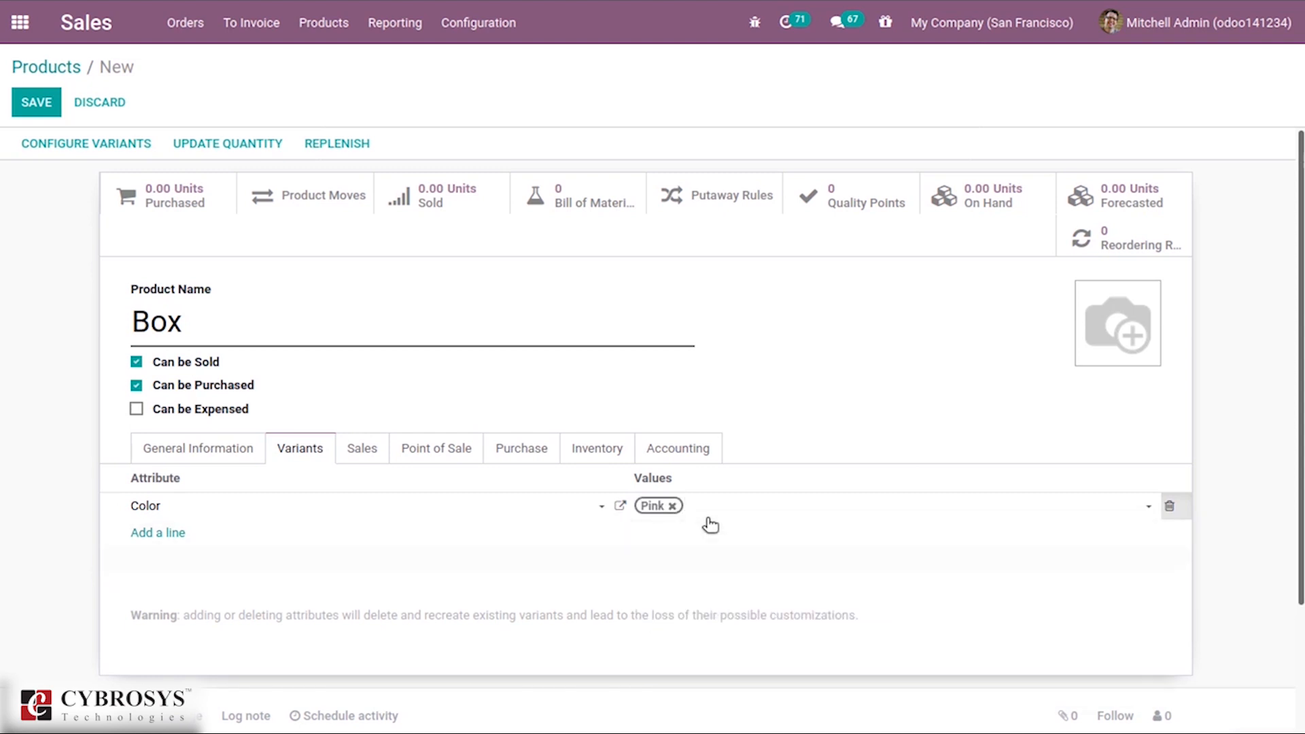
- Try entering a new color value "sds" on the variant line, and clear all its values
text(sds)
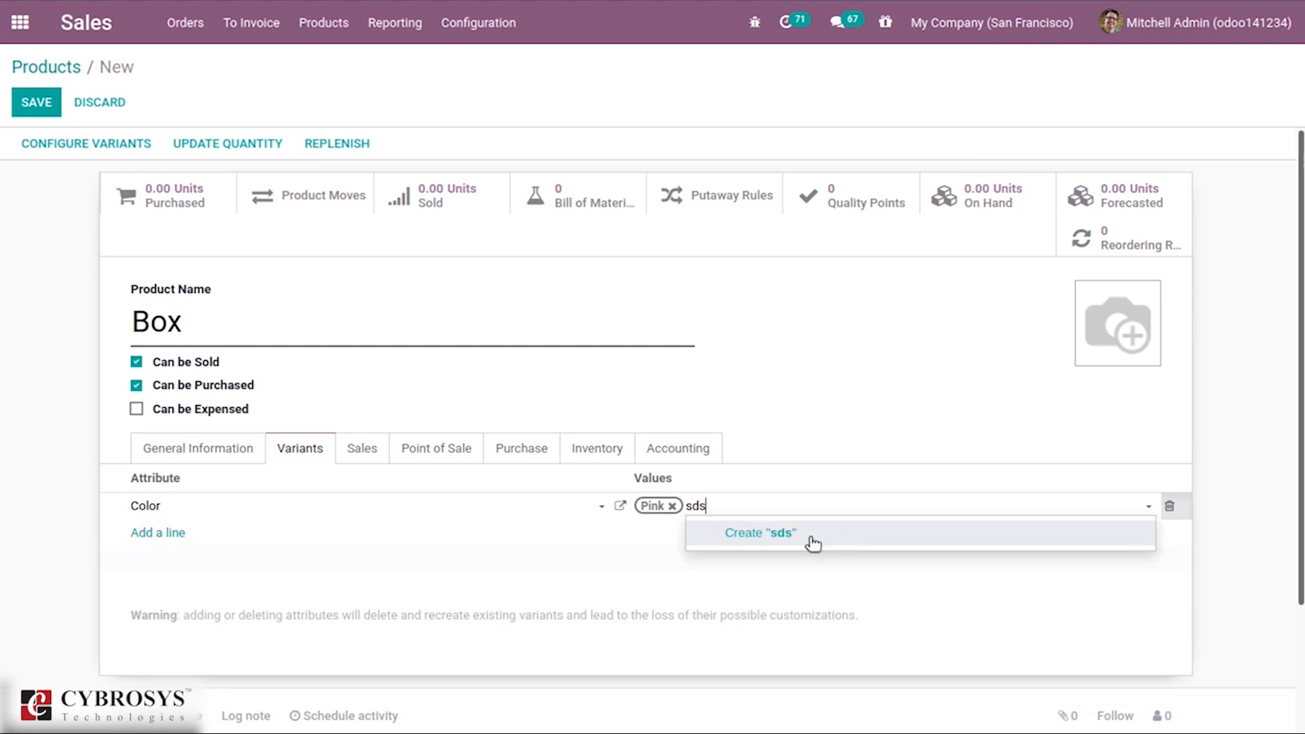
key(BackSpace)
key(BackSpace)
key(BackSpace)
key(BackSpace)
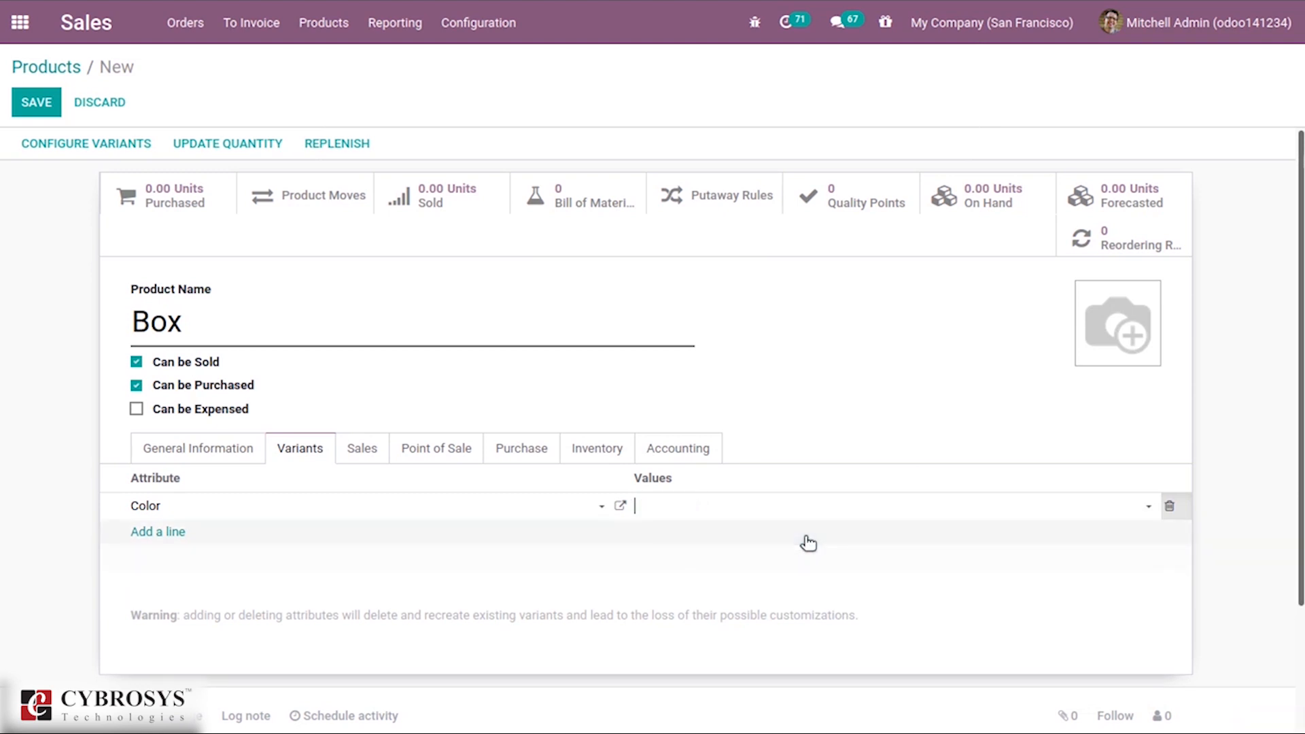
- Try entering a new attribute "ds" in place of Color, and discard the variant line
click(502, 513)
key(BackSpace)
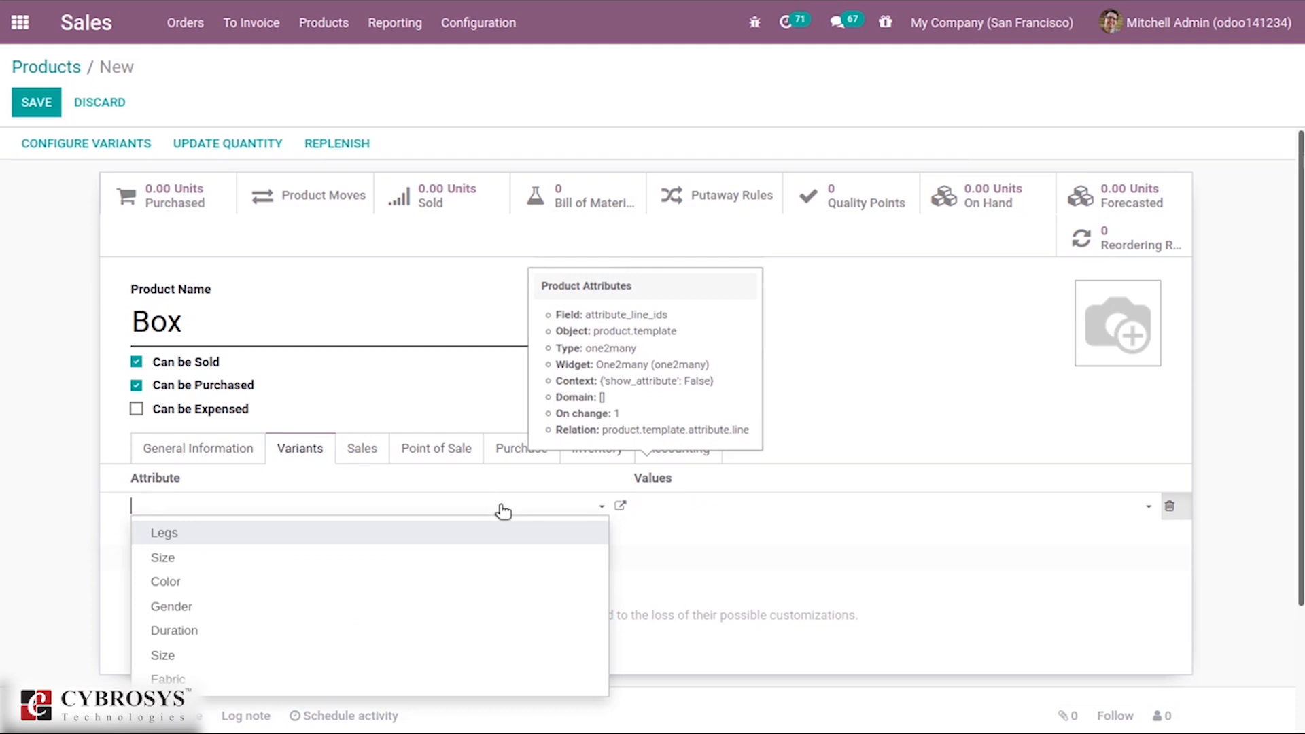
text(ds)
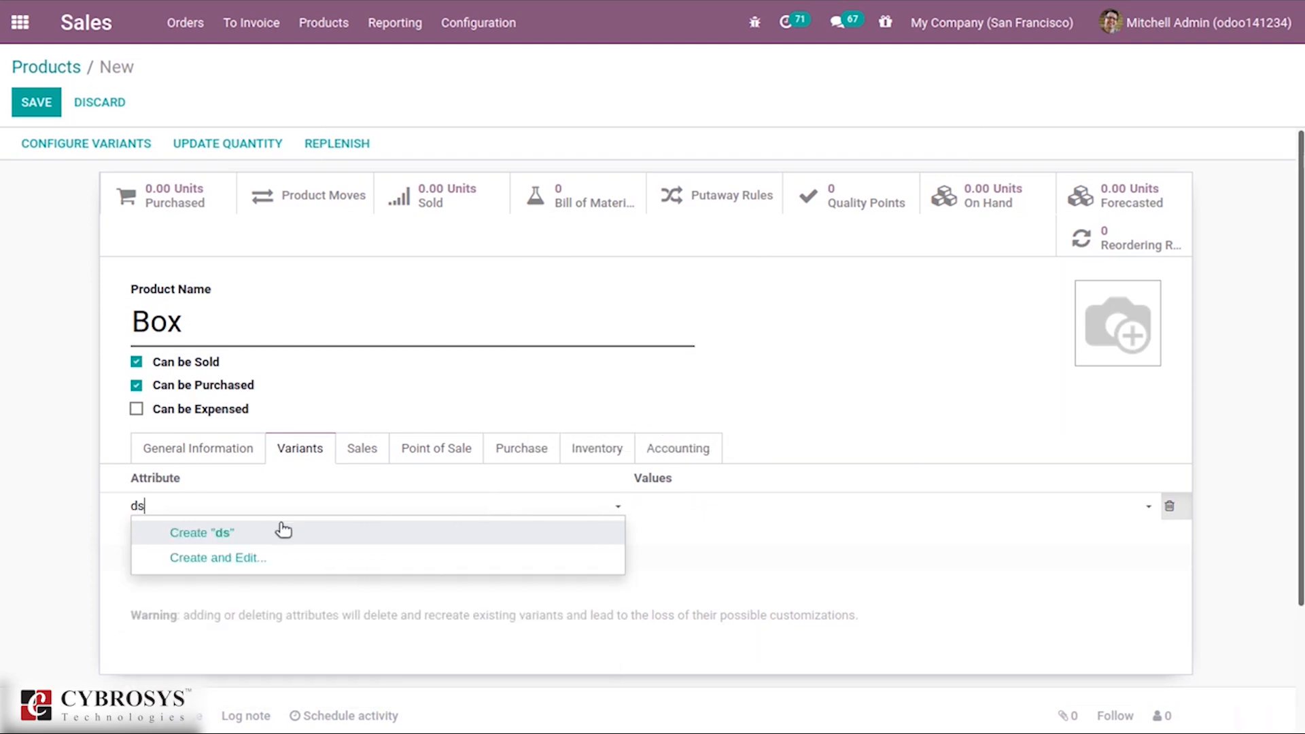
key(BackSpace)
key(BackSpace)
key(Escape)
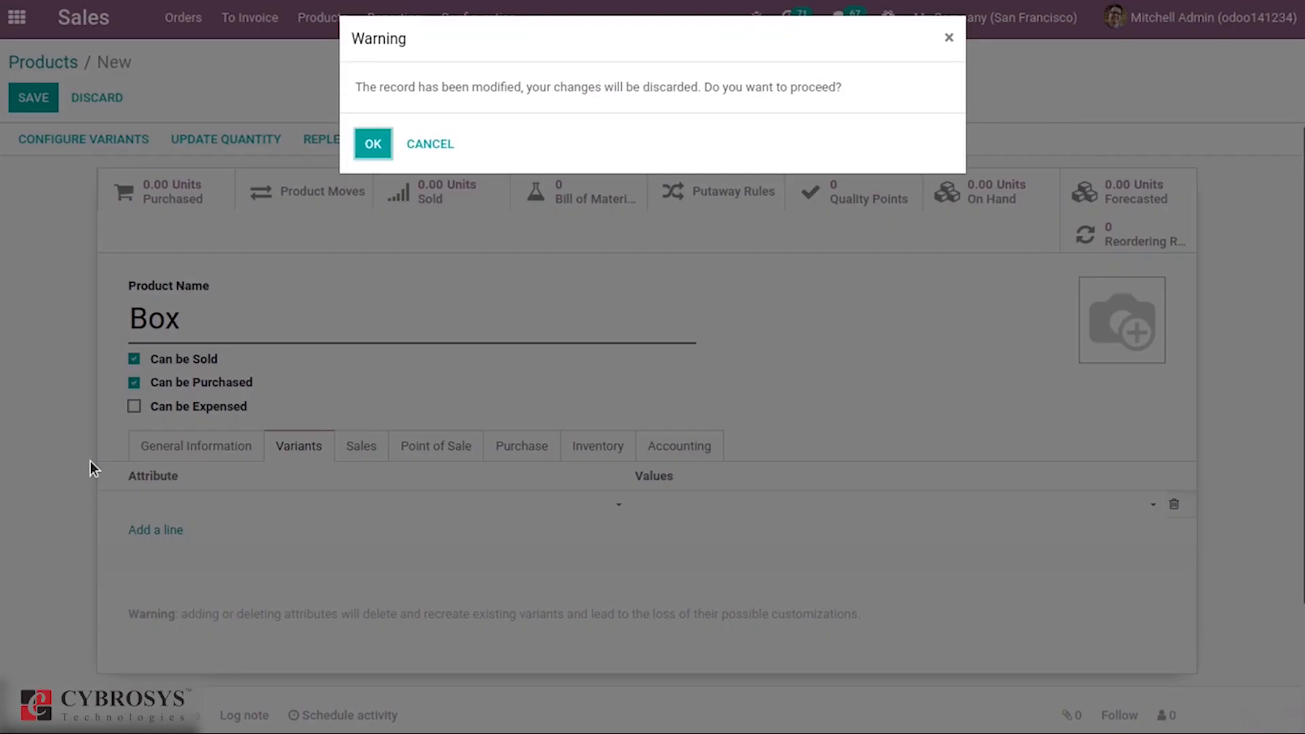
click(374, 146)
- Save the Box product and open the list of product attributes
click(52, 102)
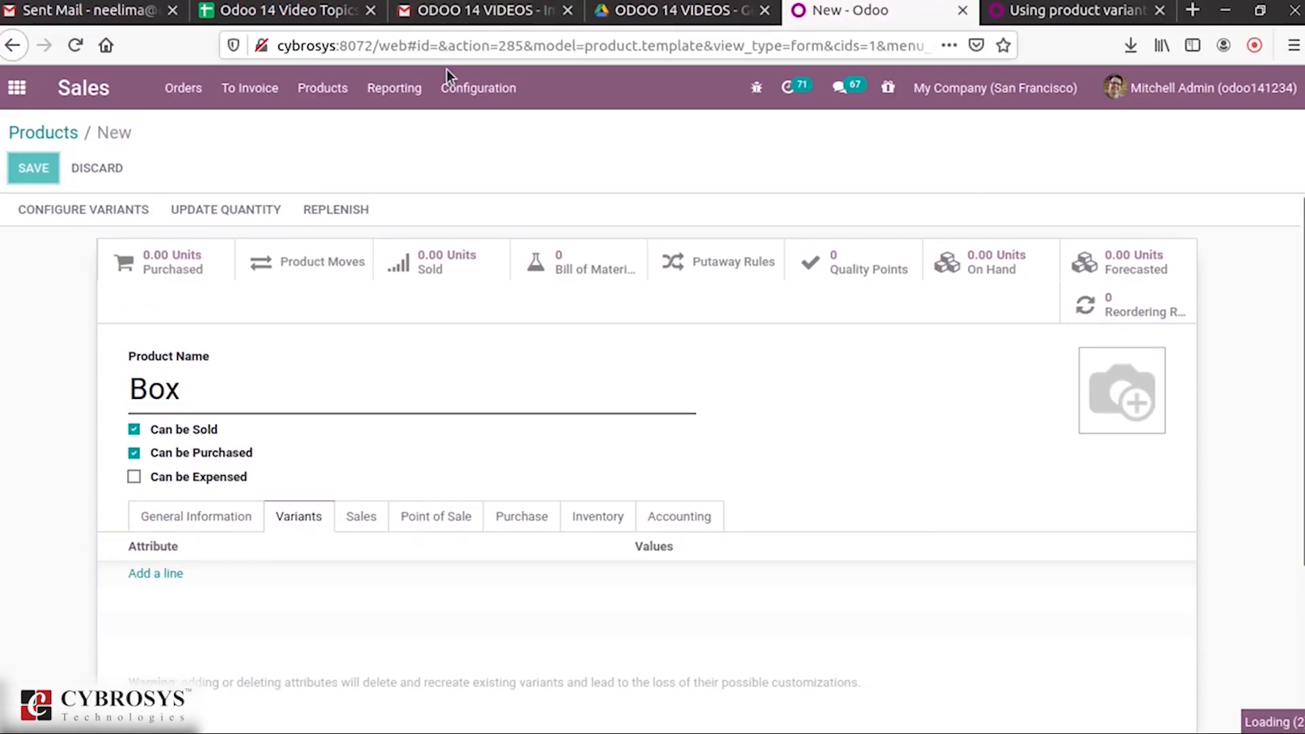
click(479, 19)
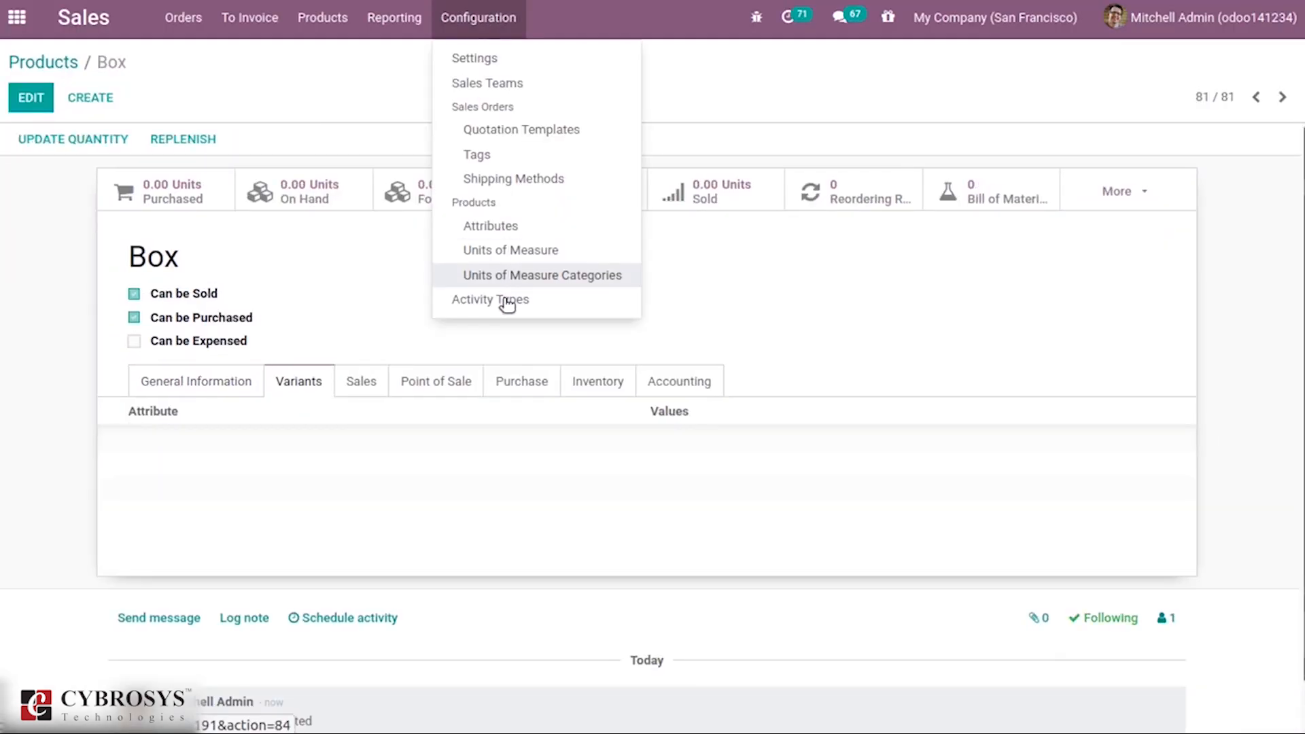
click(495, 224)
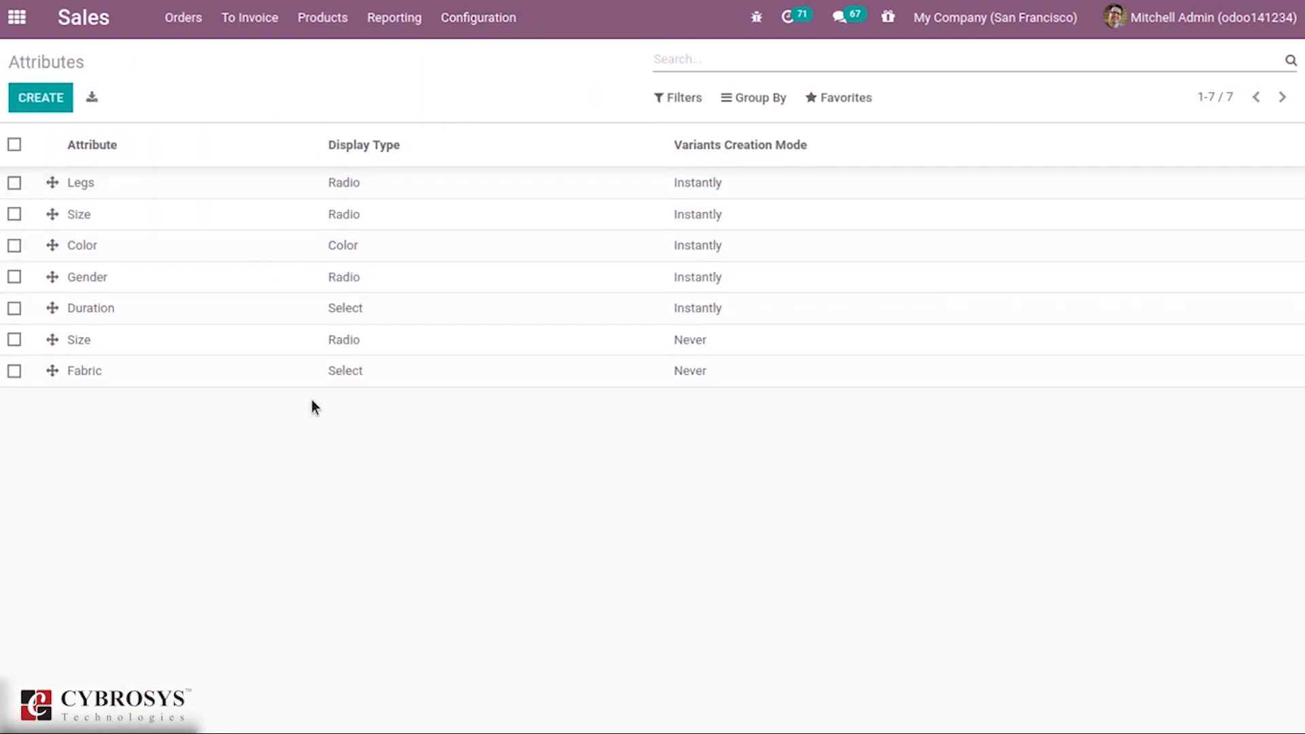
- Try out a new attribute with display type Color, creation mode Never and a value line's color picker, and discard it
click(35, 102)
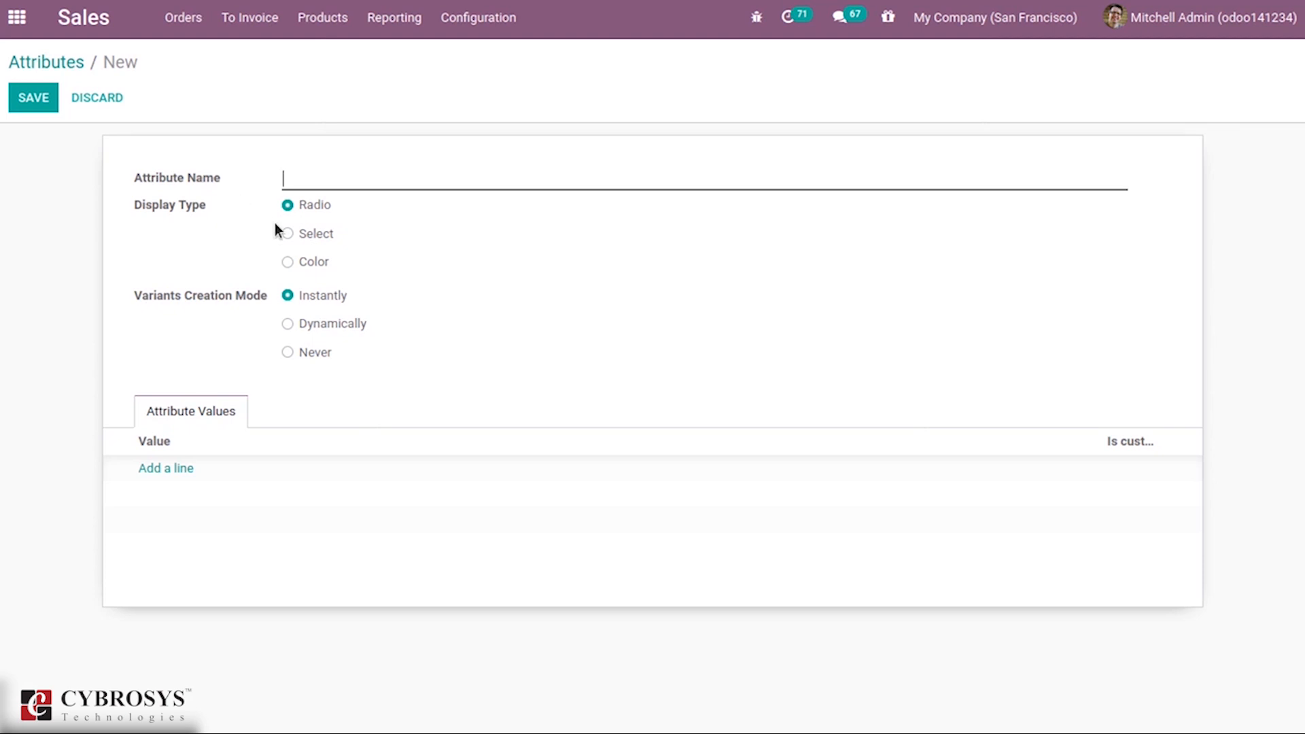
click(302, 263)
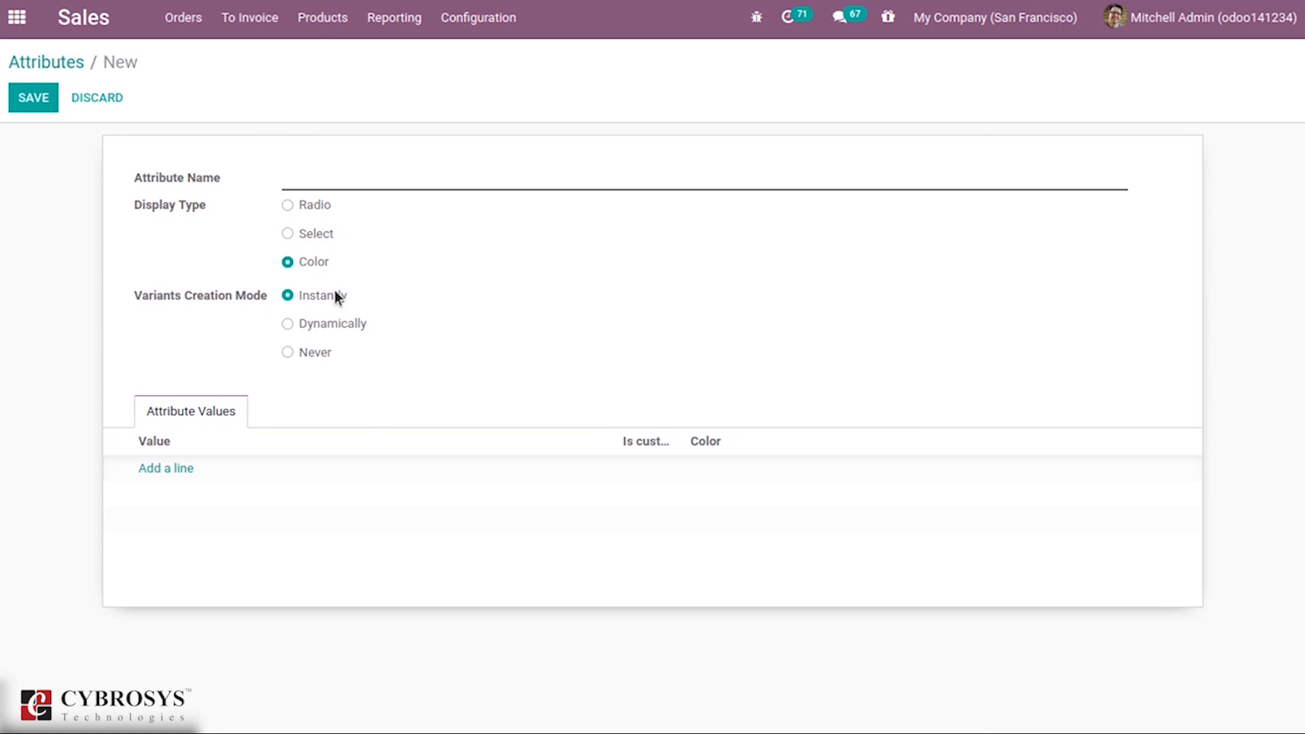
click(338, 327)
click(169, 477)
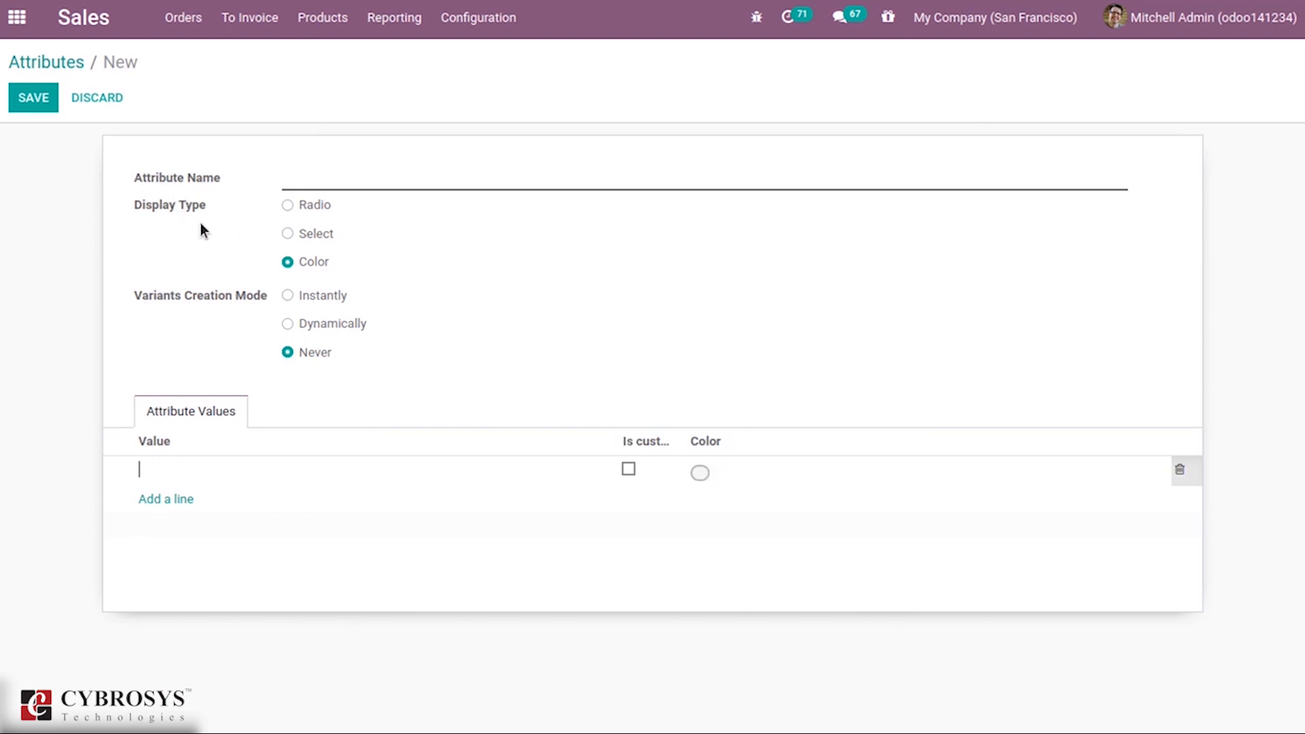
click(700, 474)
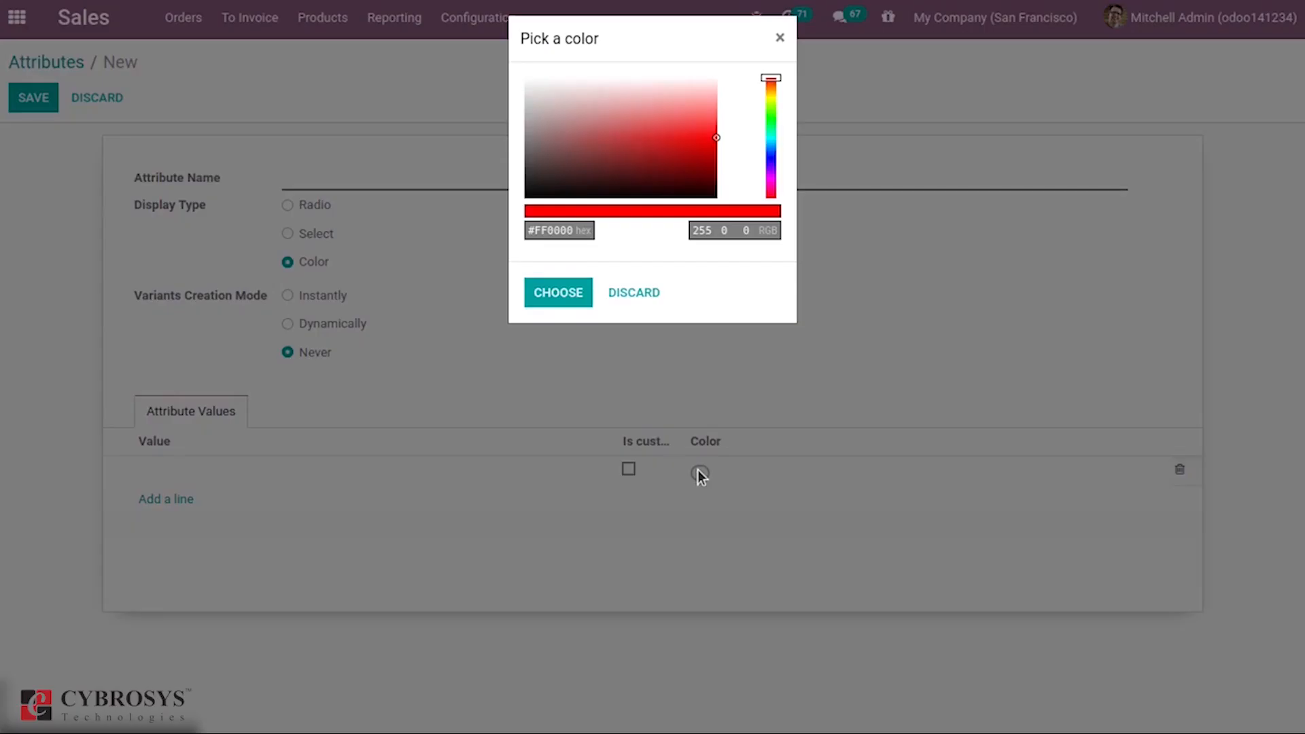
click(578, 296)
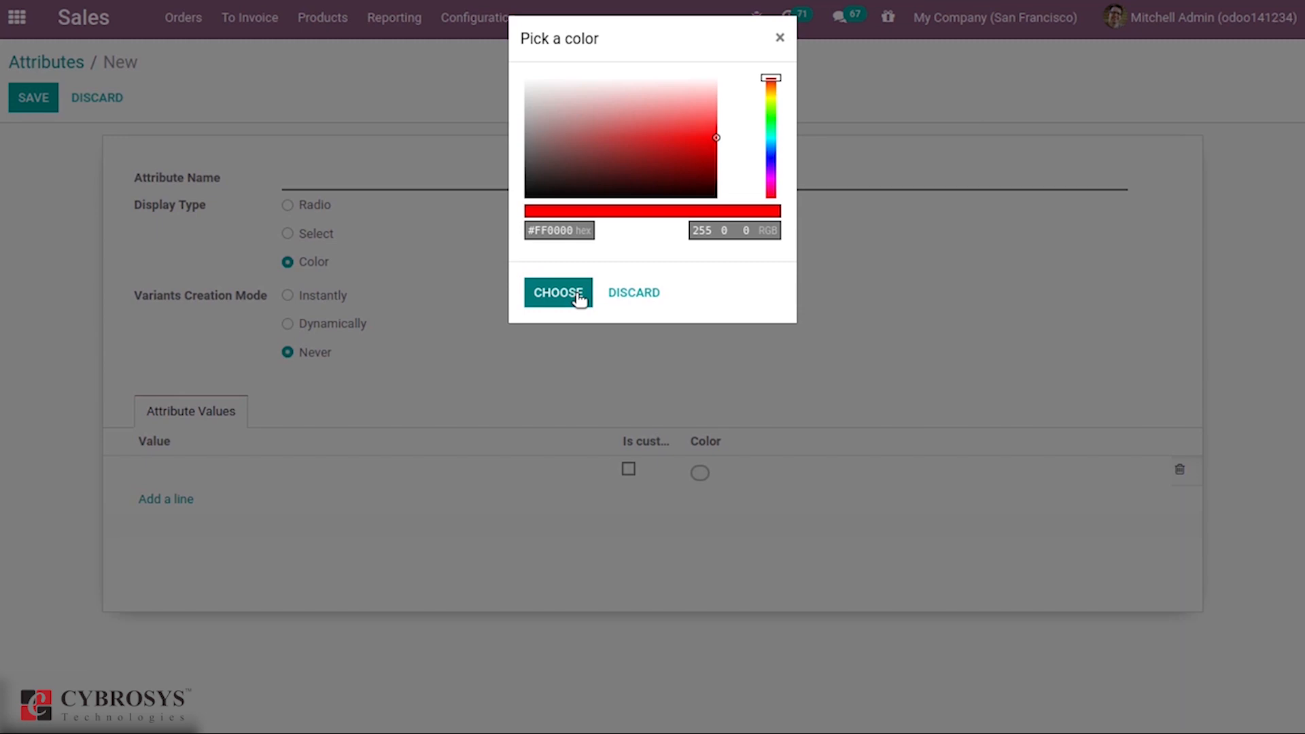
click(646, 295)
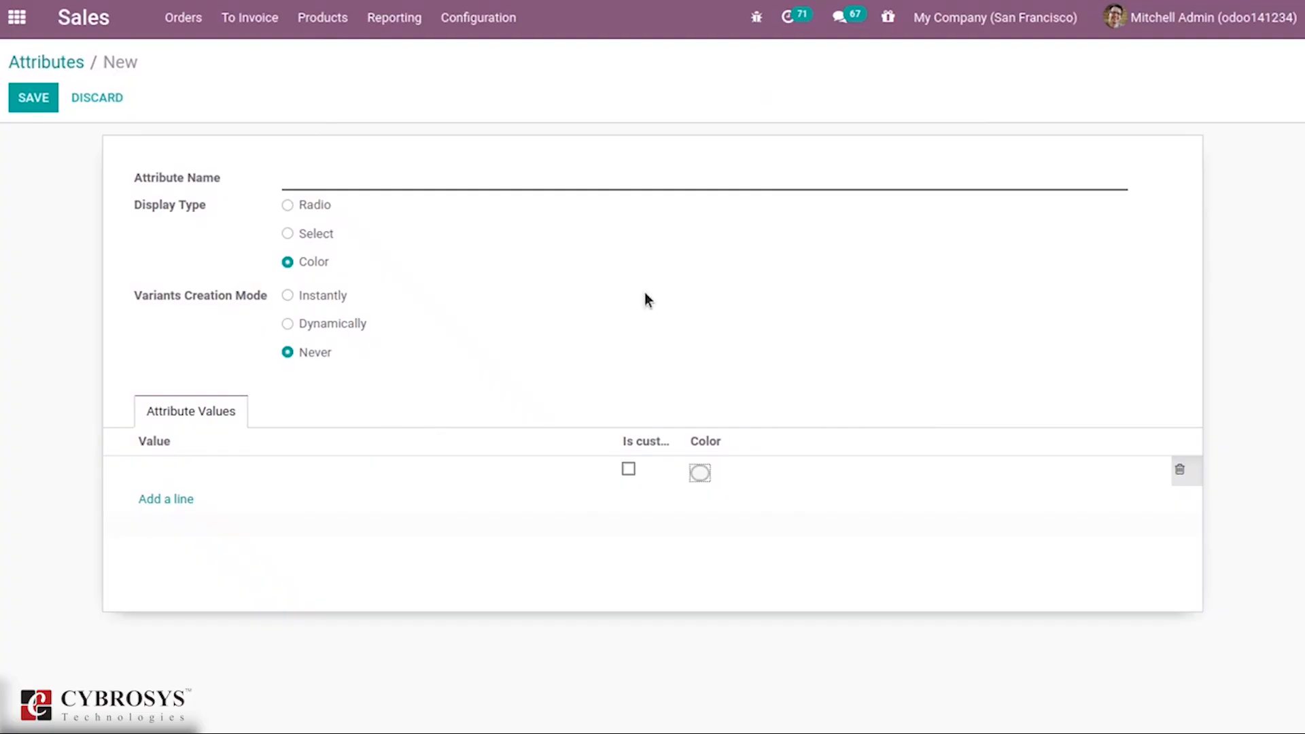
click(68, 68)
click(375, 156)
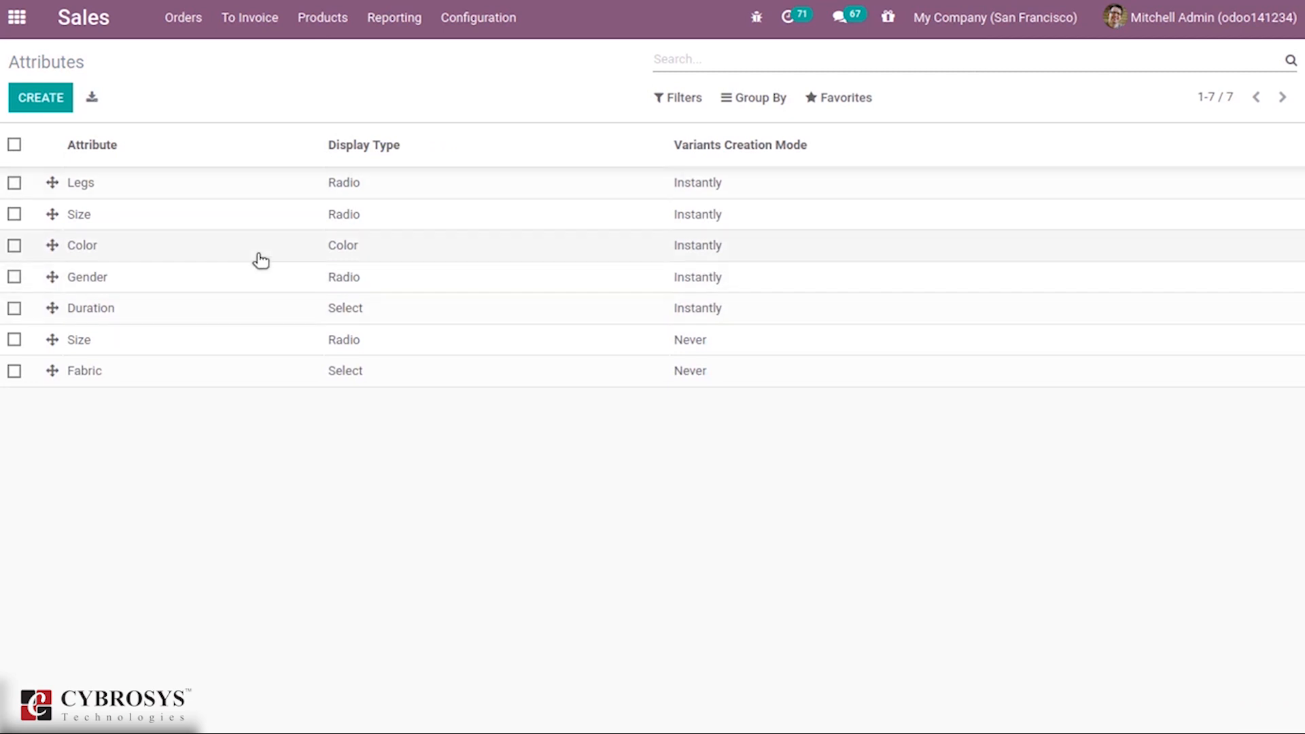
- Examine the values and variants creation mode of the first Size attribute and the Color attribute
click(153, 216)
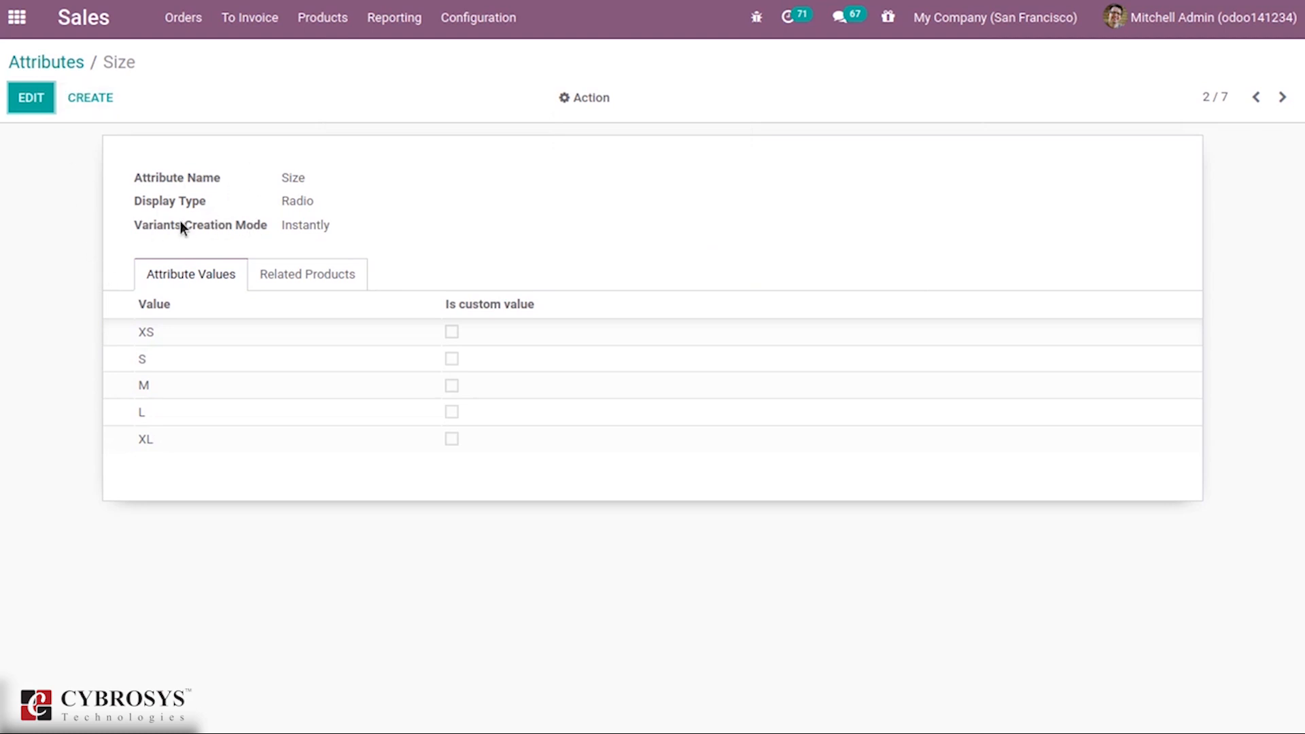
mouse_move(181, 223)
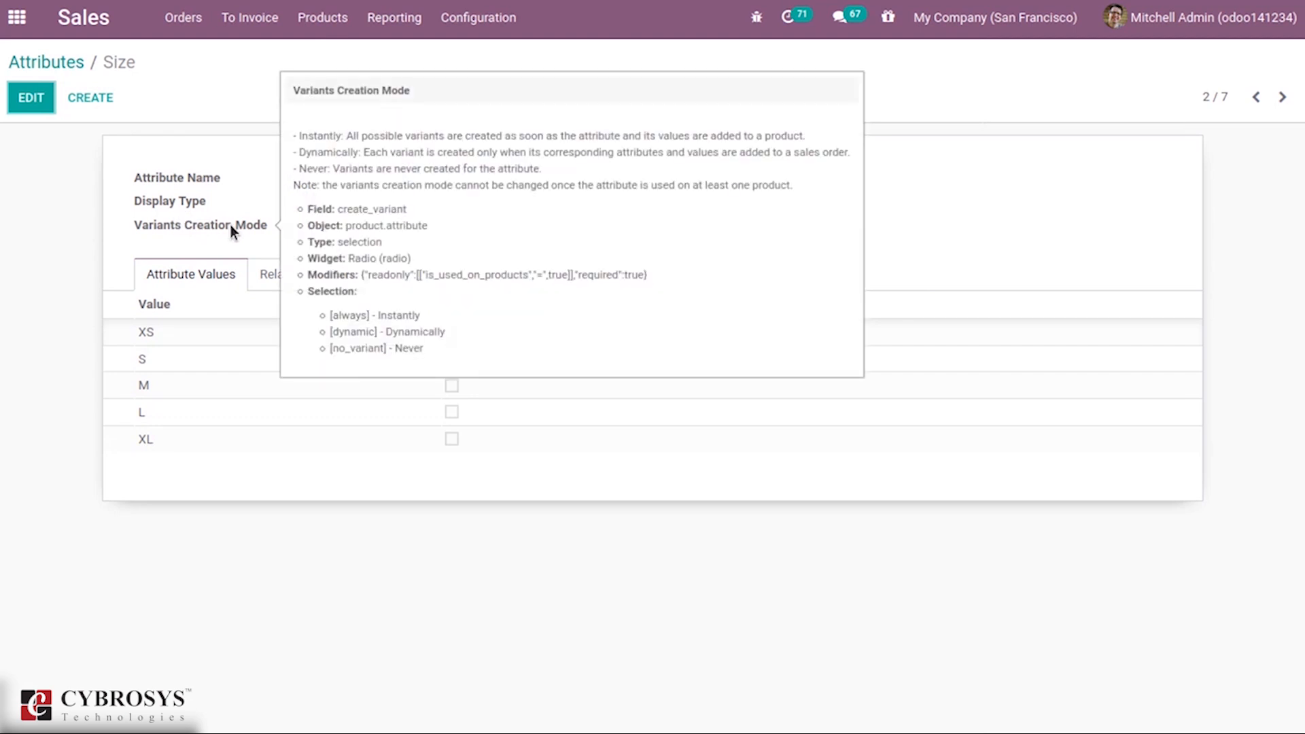
click(58, 63)
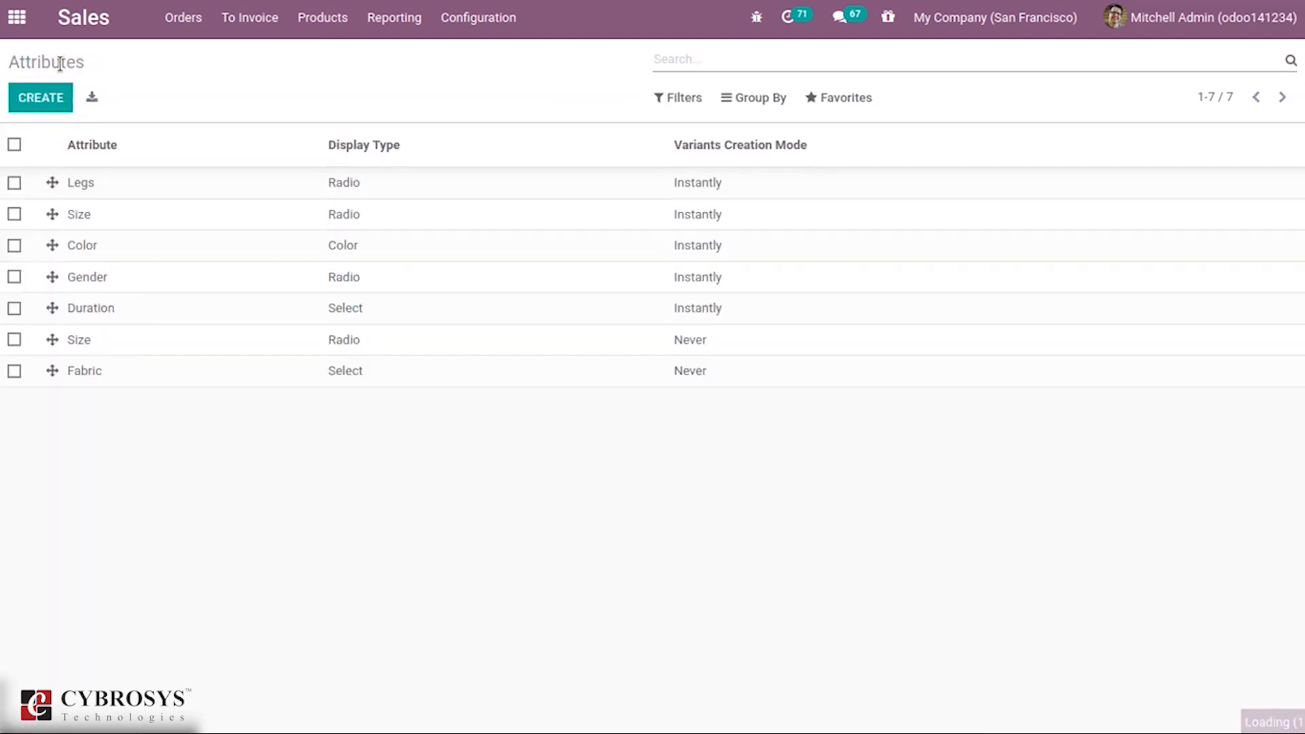
click(124, 246)
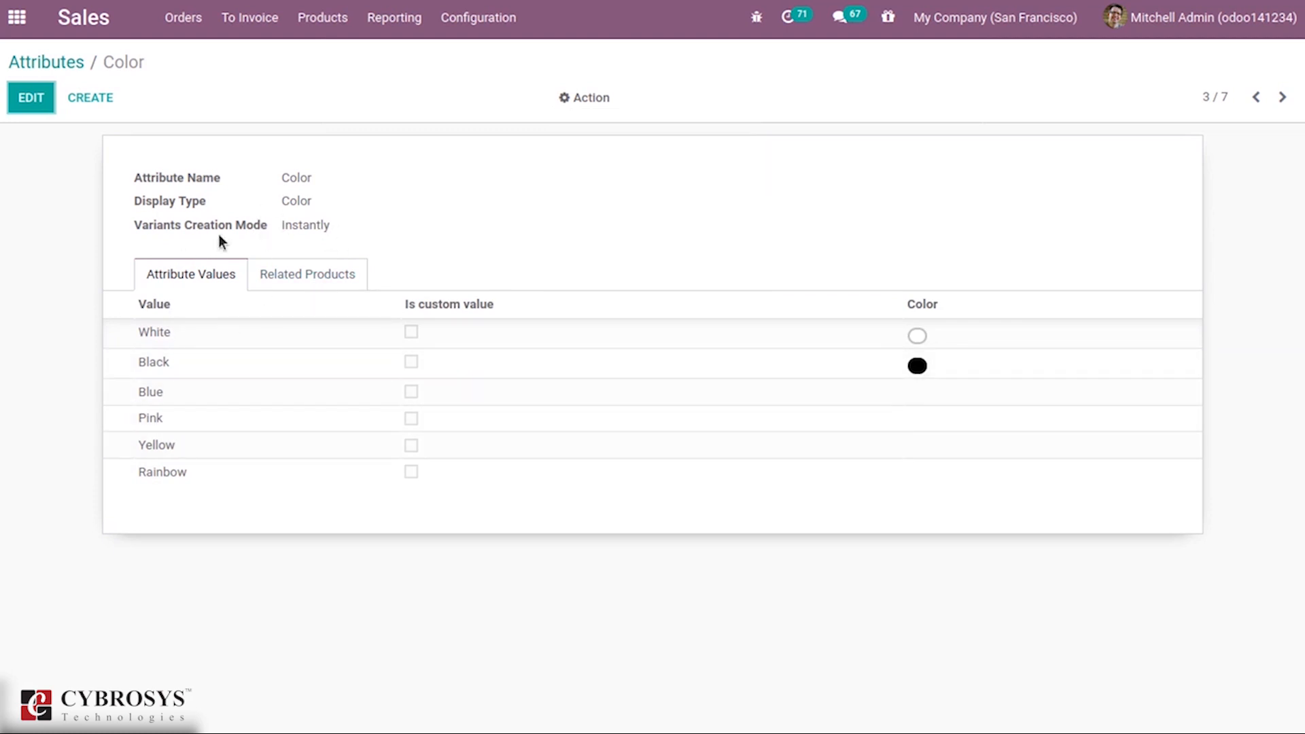
click(61, 69)
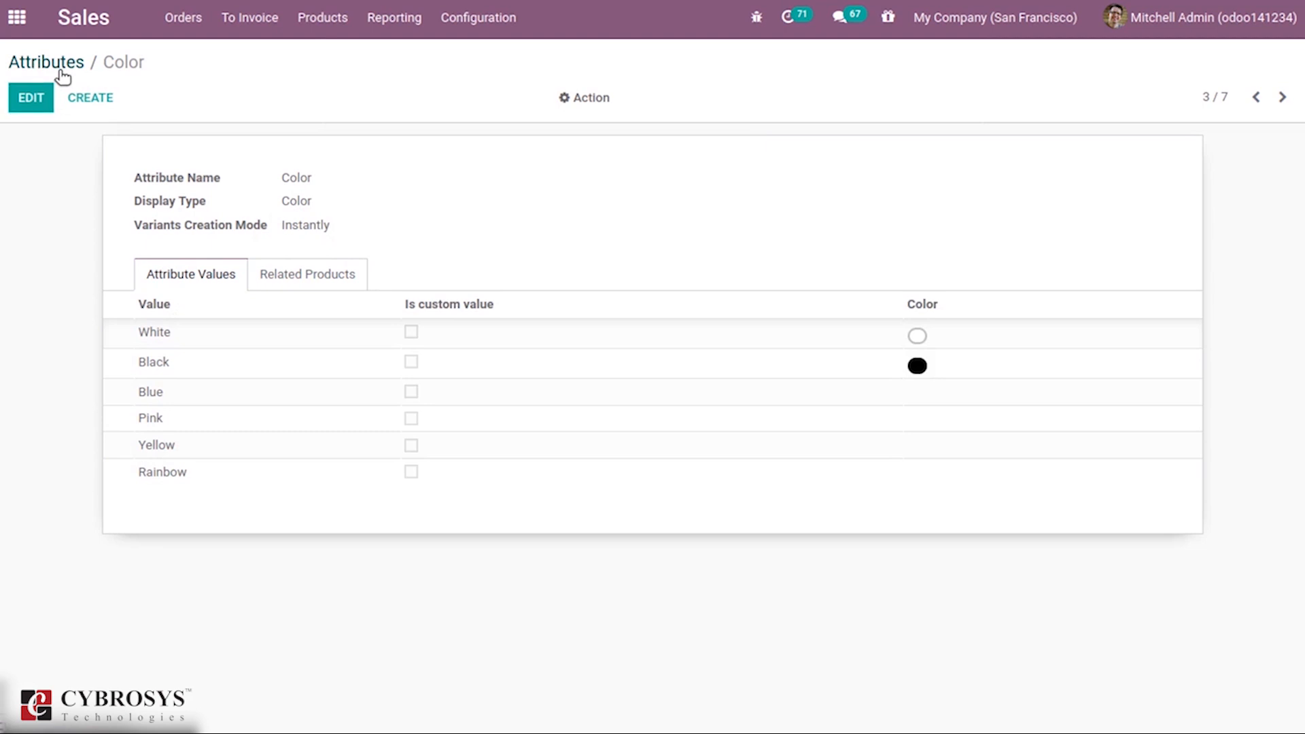
- Open the Box product from the products list and start editing its variants
click(336, 29)
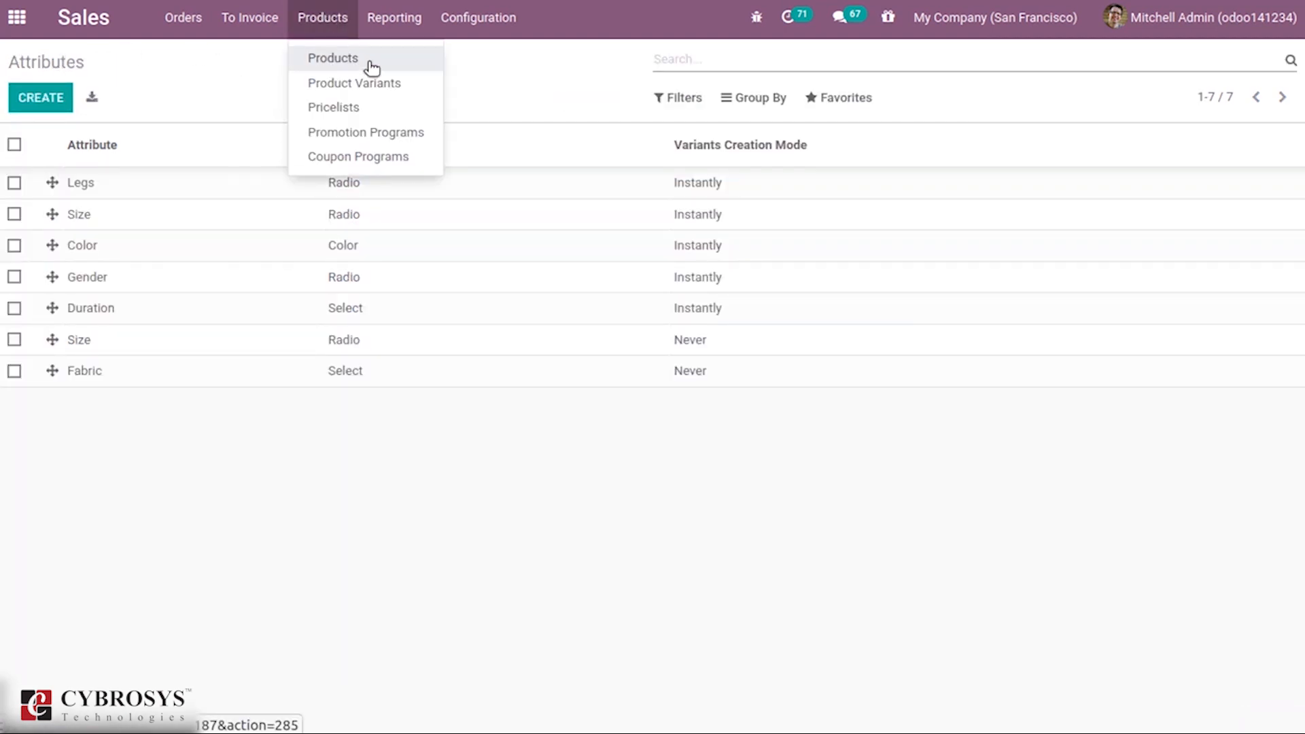
click(375, 68)
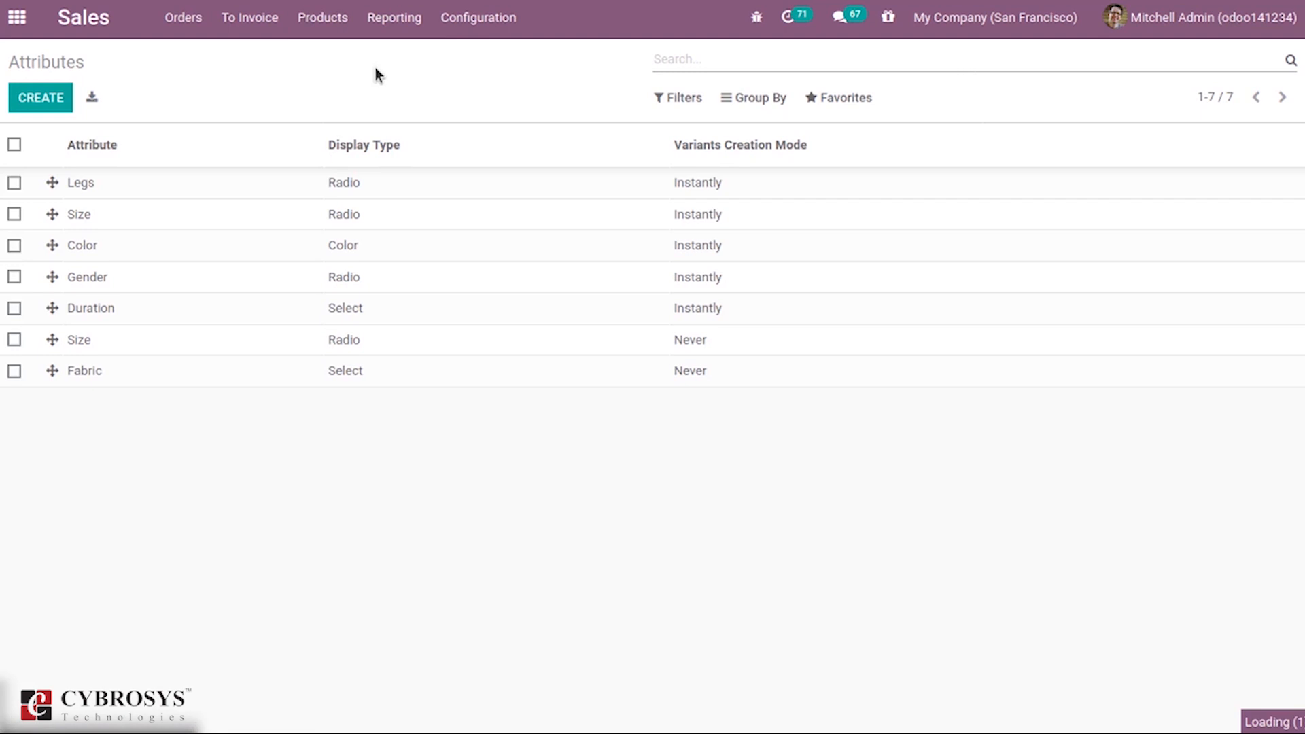
click(513, 225)
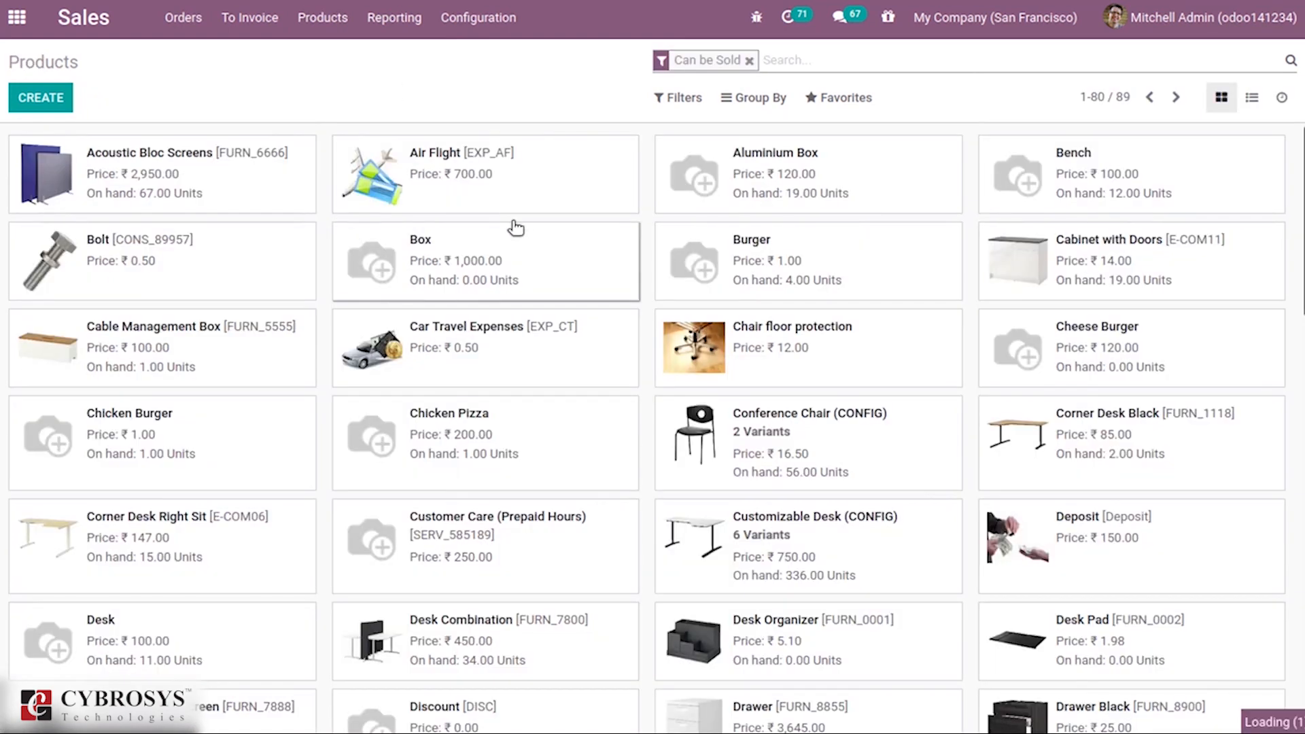
click(31, 104)
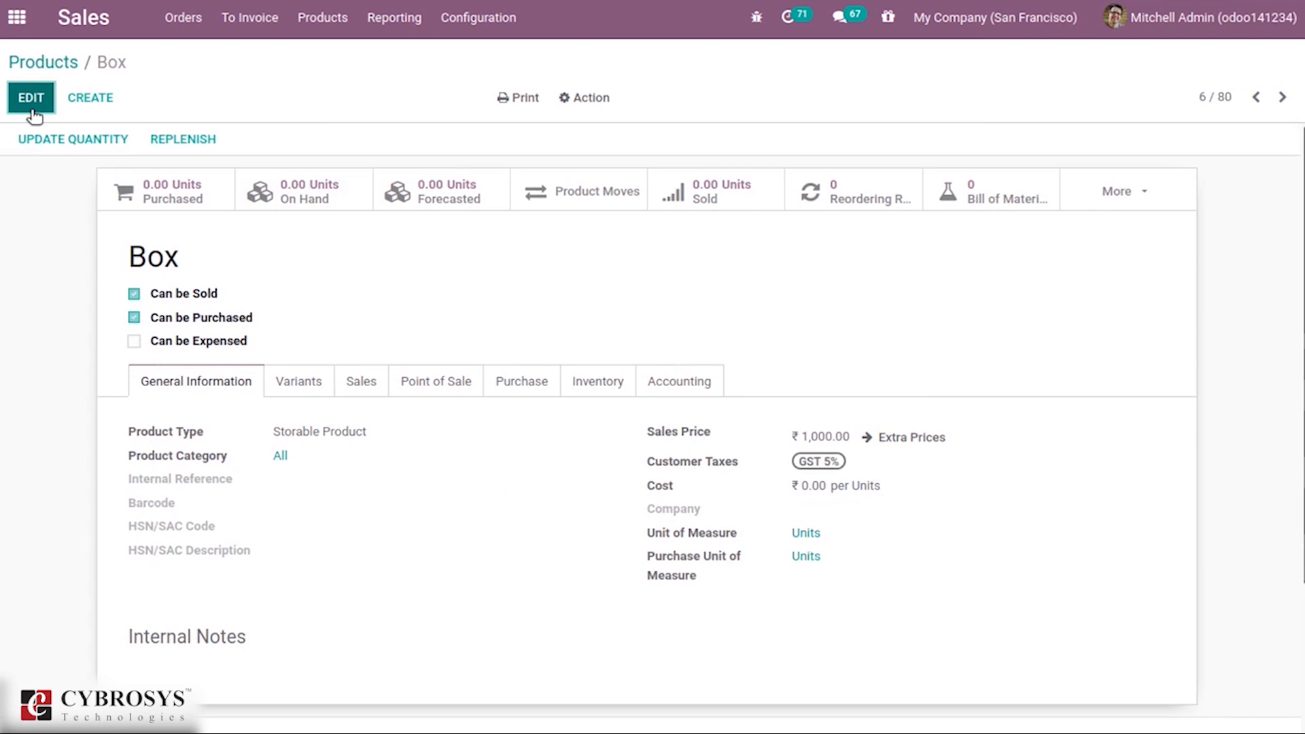
click(296, 408)
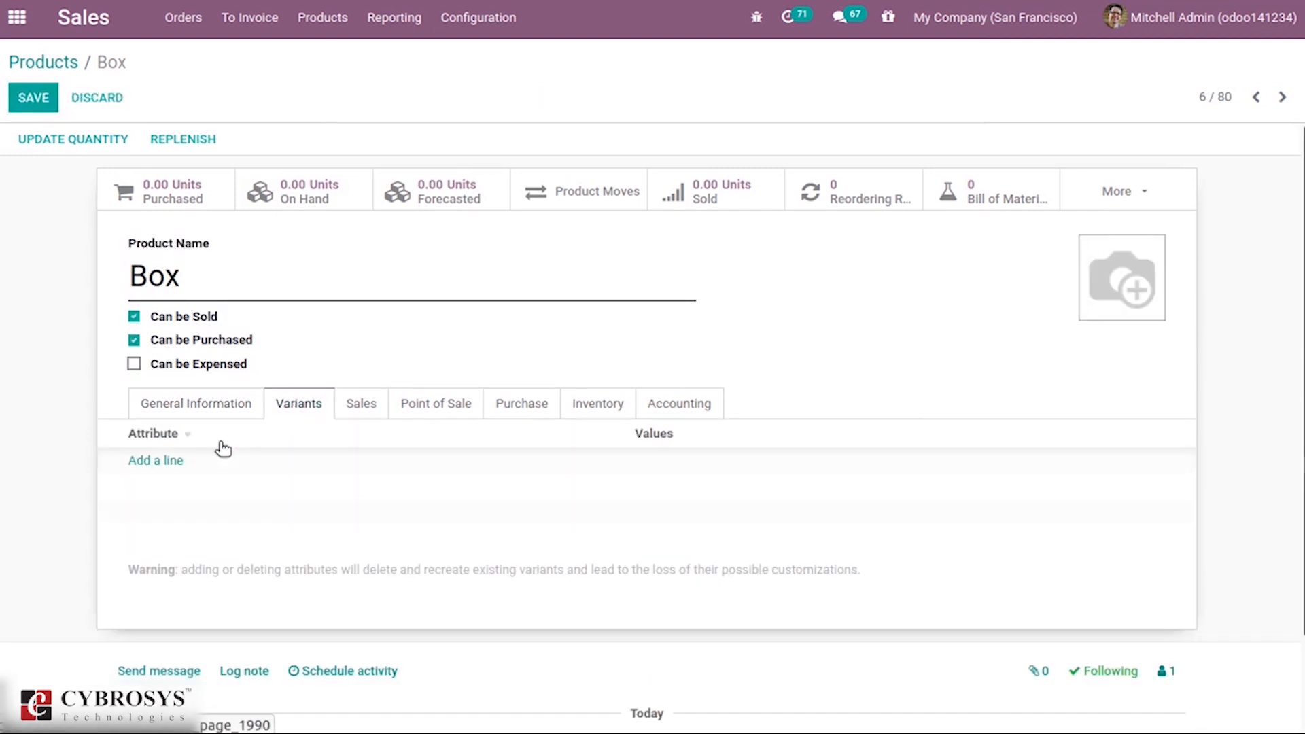
- Add a Color attribute line to the Box product with the values White, Pink and Blue
click(145, 459)
text(co)
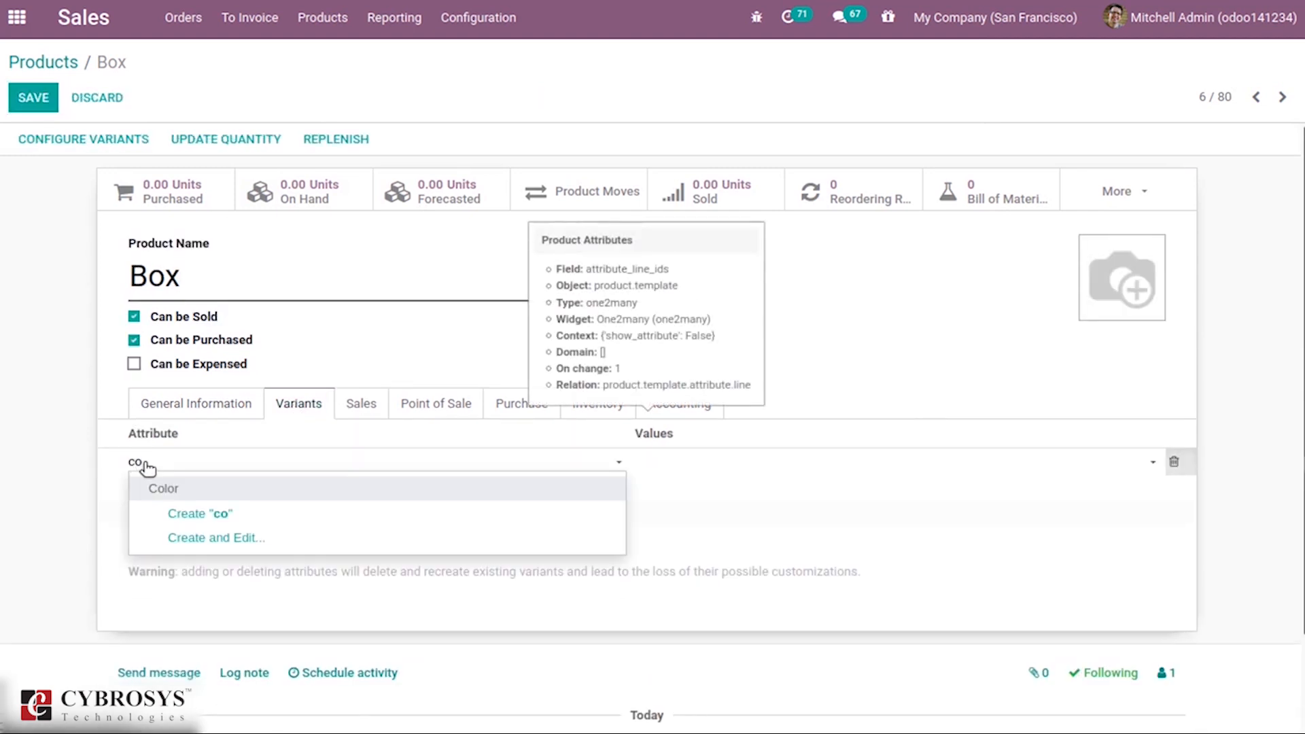
key(Return)
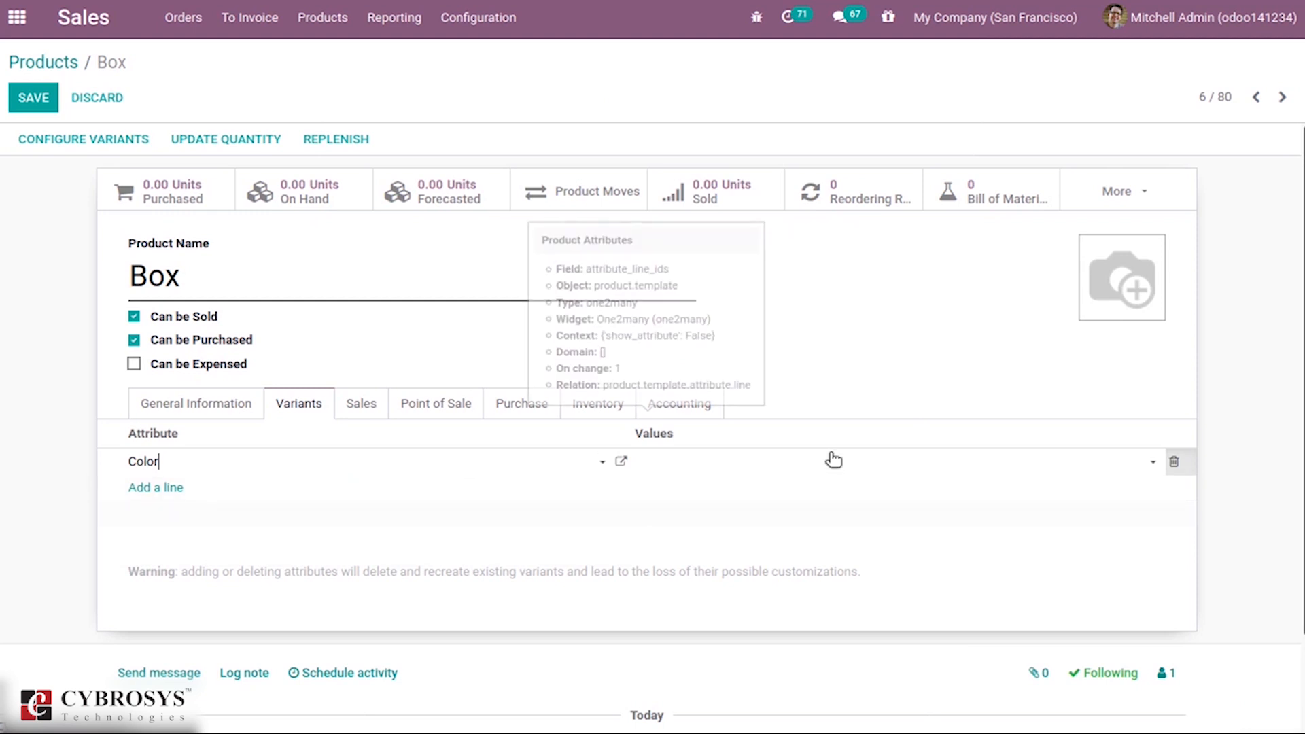
click(787, 462)
click(726, 489)
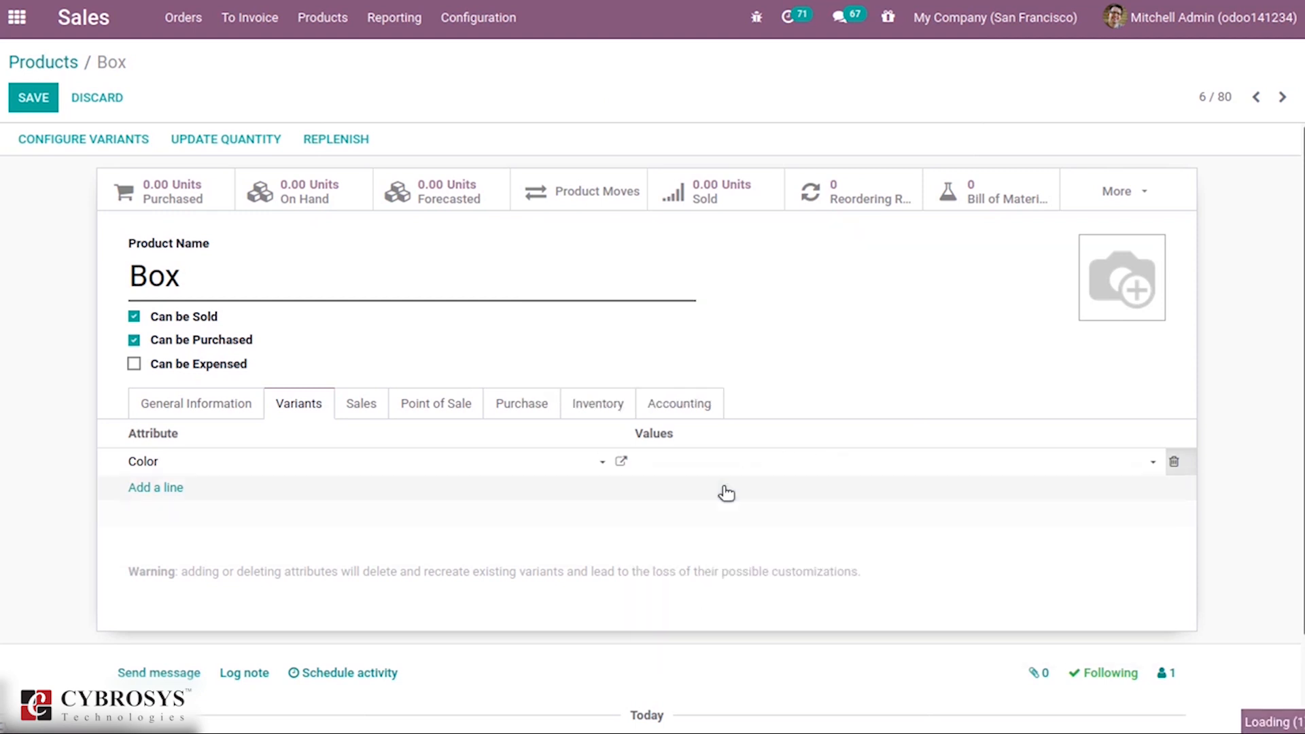
click(732, 462)
click(740, 540)
click(773, 465)
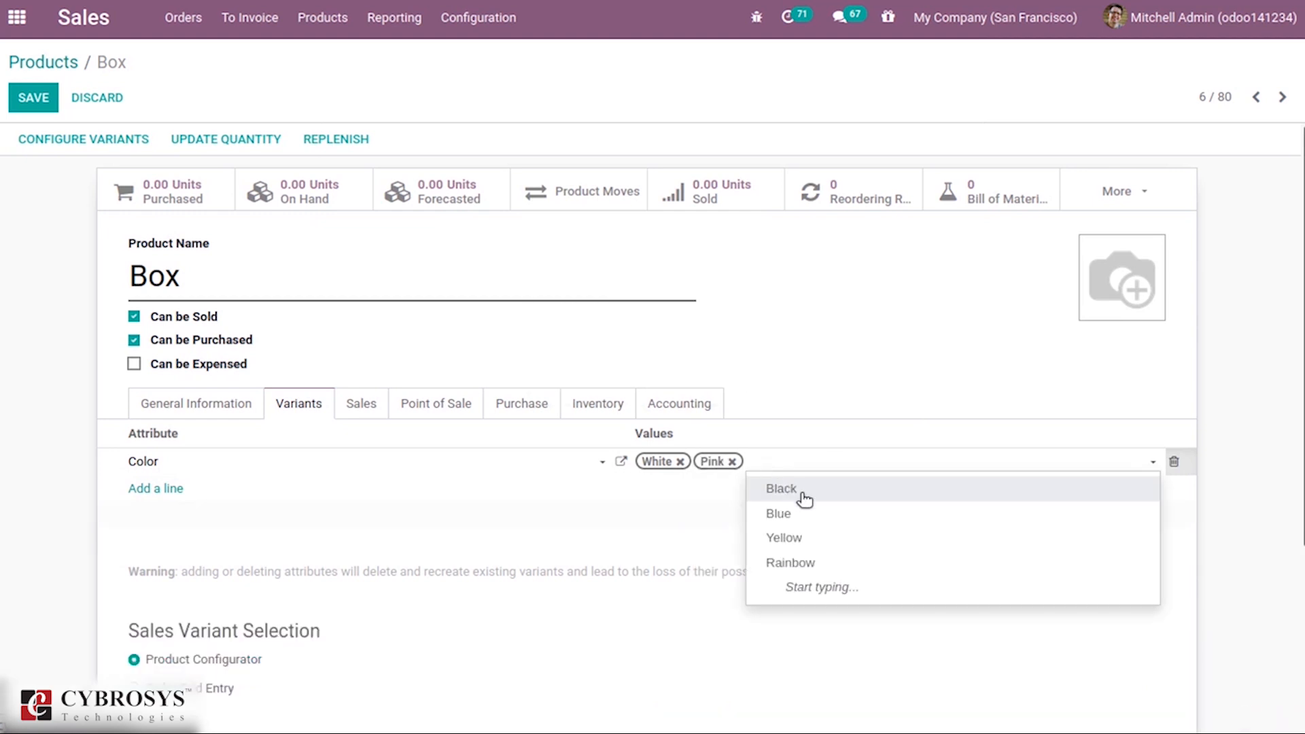
click(813, 515)
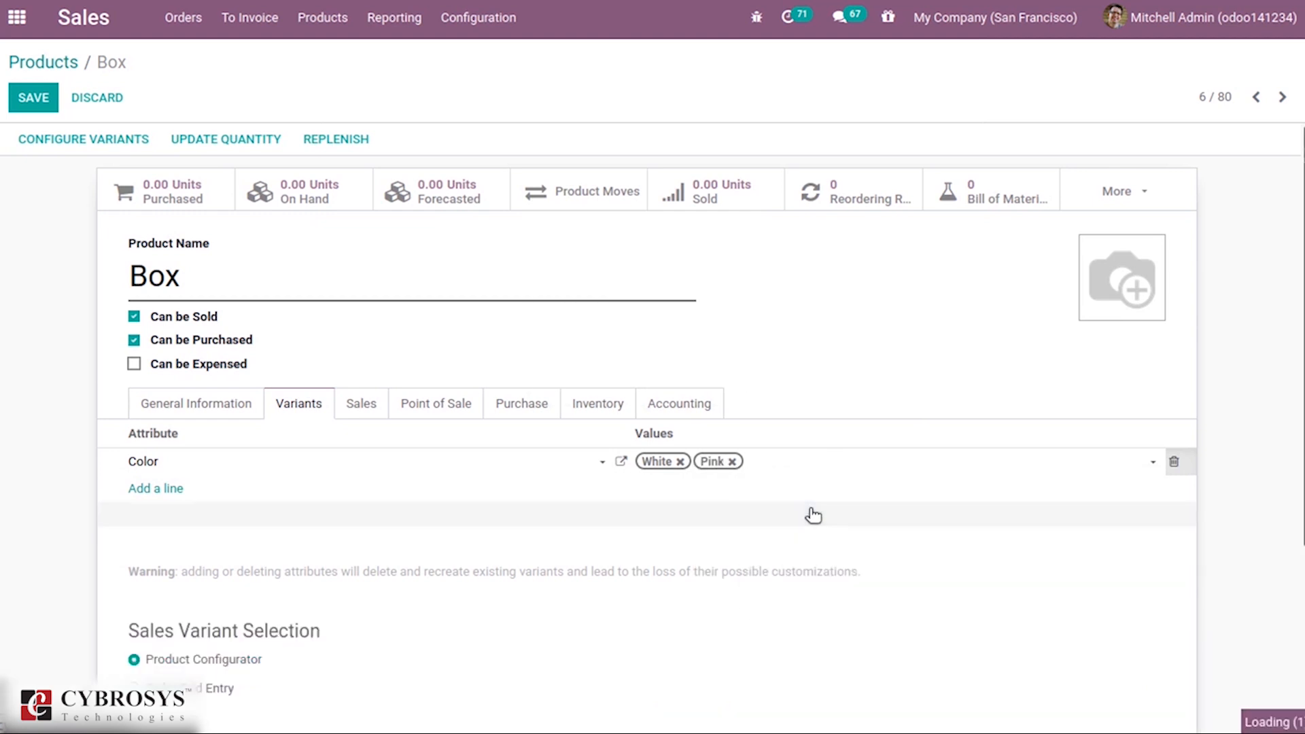
- Add a Size attribute line to the Box product and check that attribute's details and values
click(147, 489)
text(si)
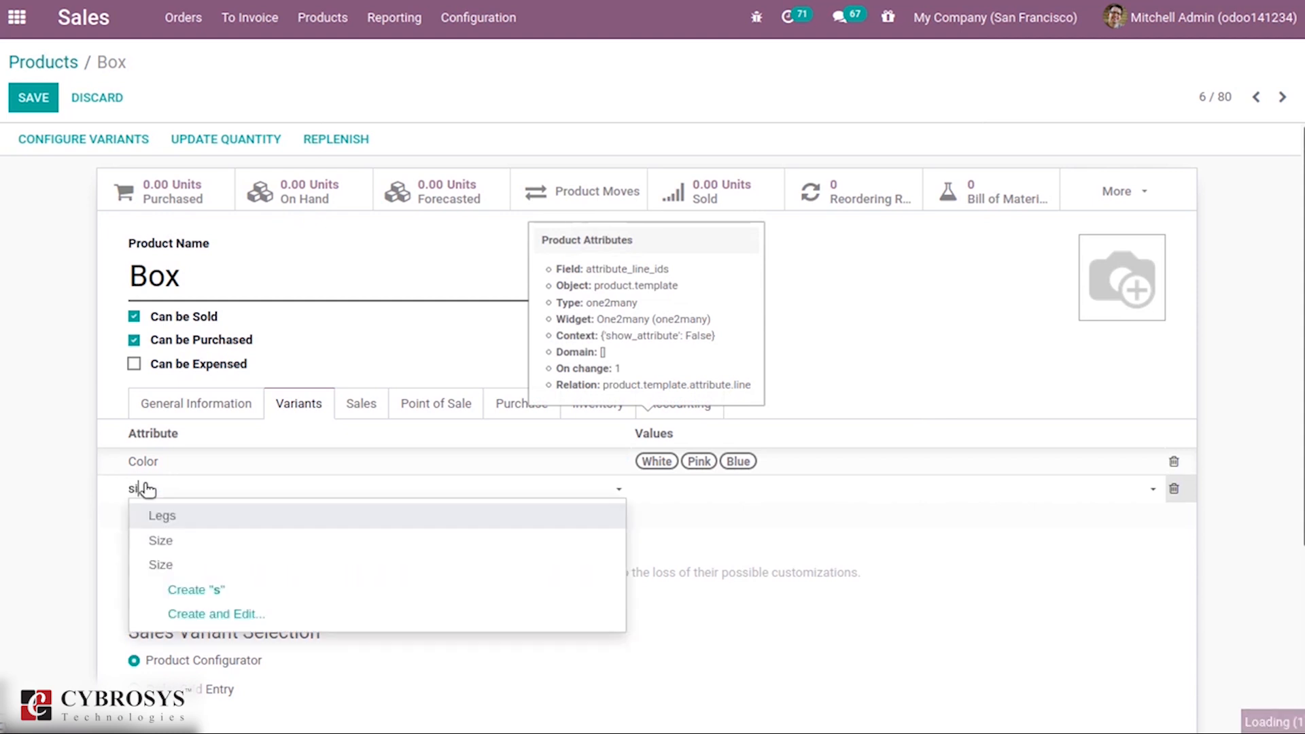
click(228, 526)
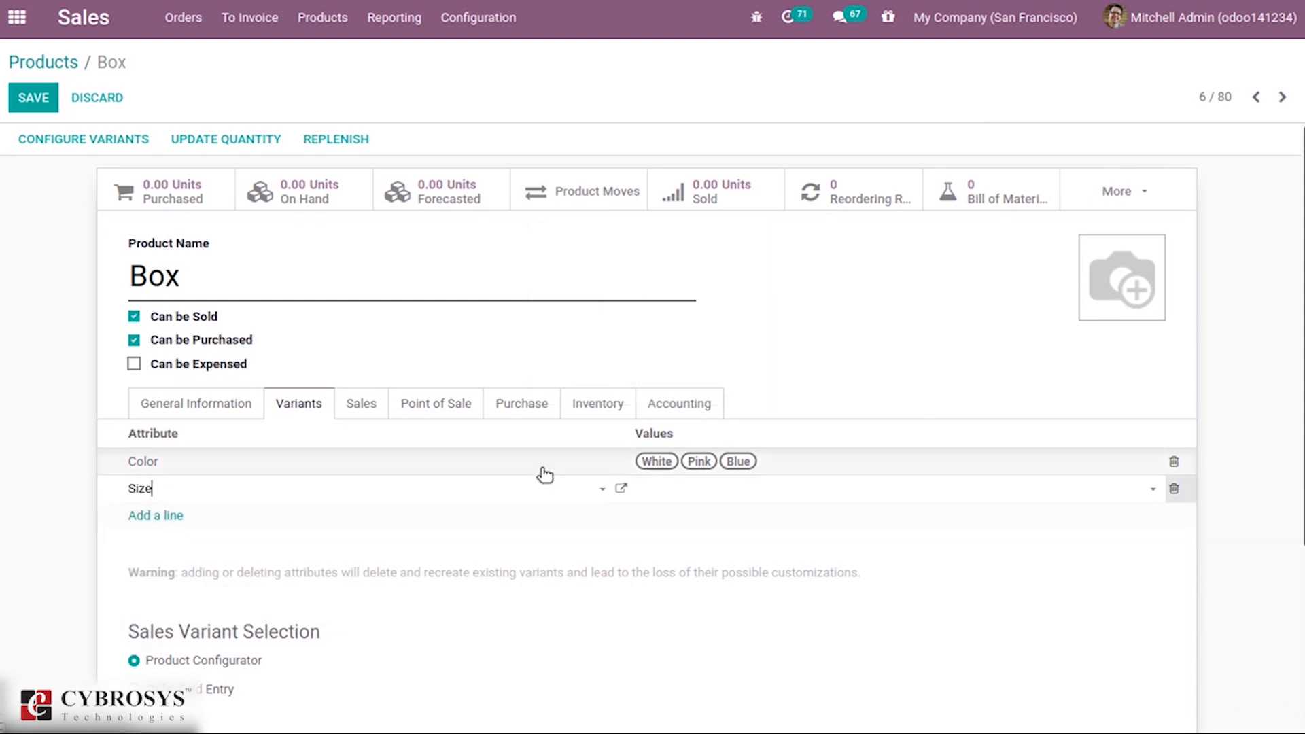
click(623, 489)
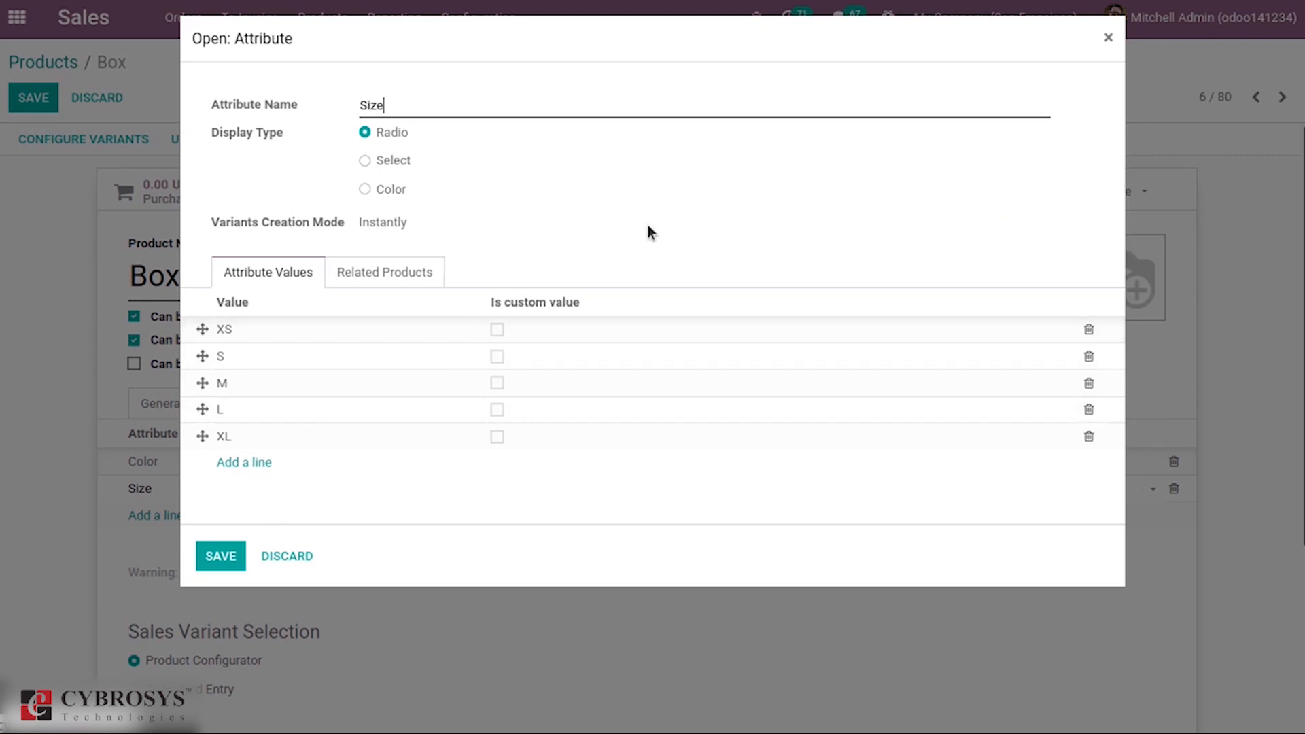
click(1106, 40)
- Give the Size attribute line the values S, M and L, and save the Box product
click(762, 501)
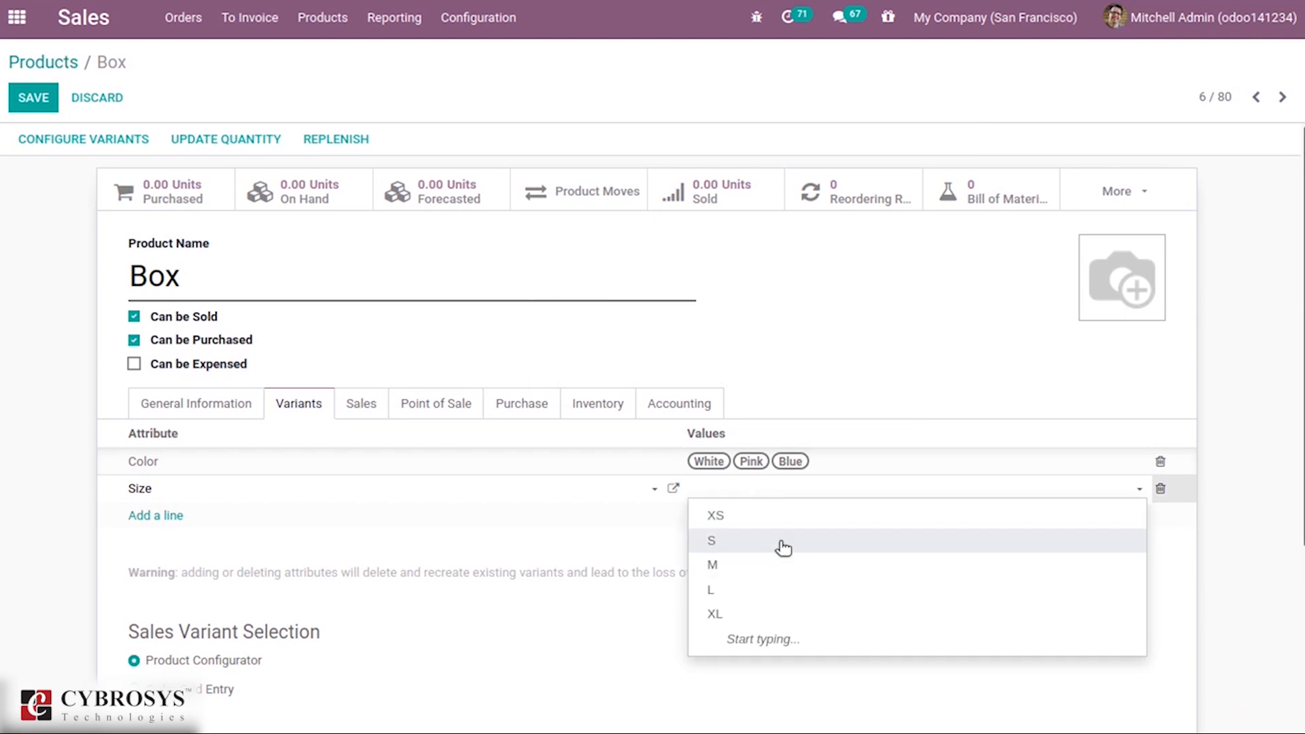
click(783, 548)
click(774, 488)
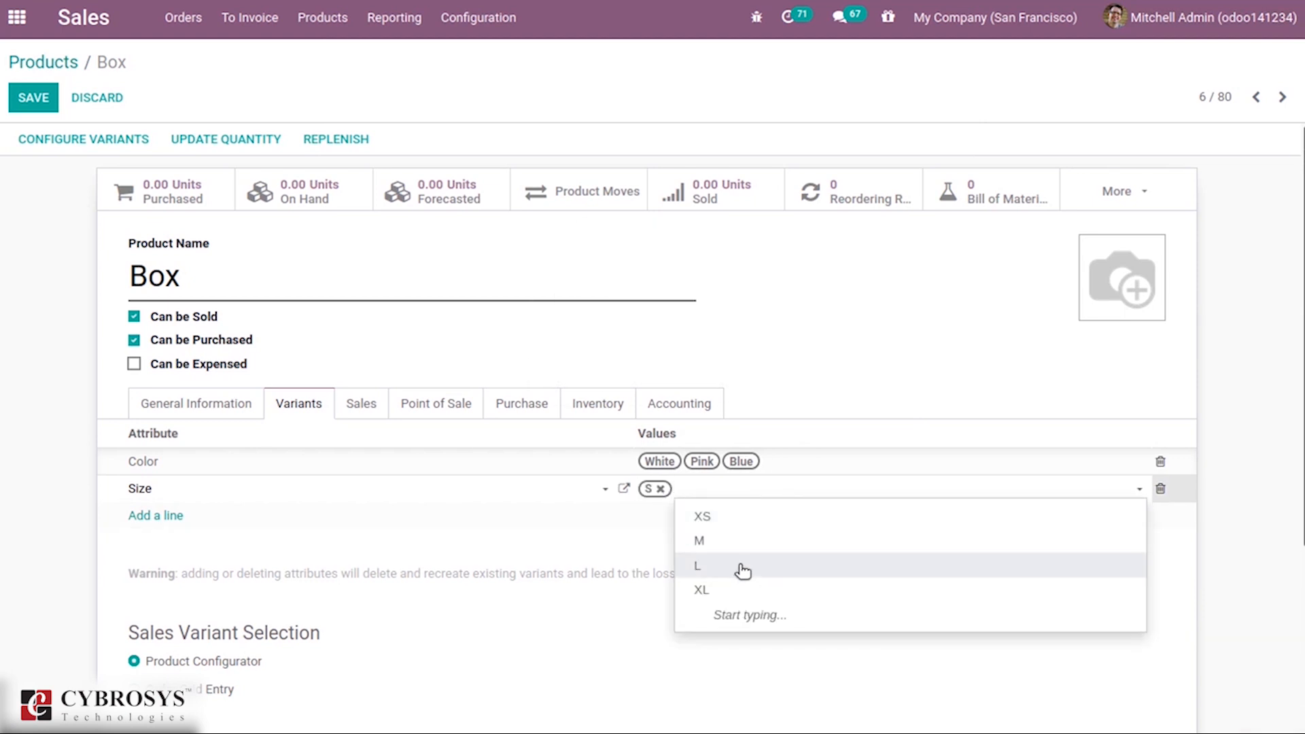
click(746, 542)
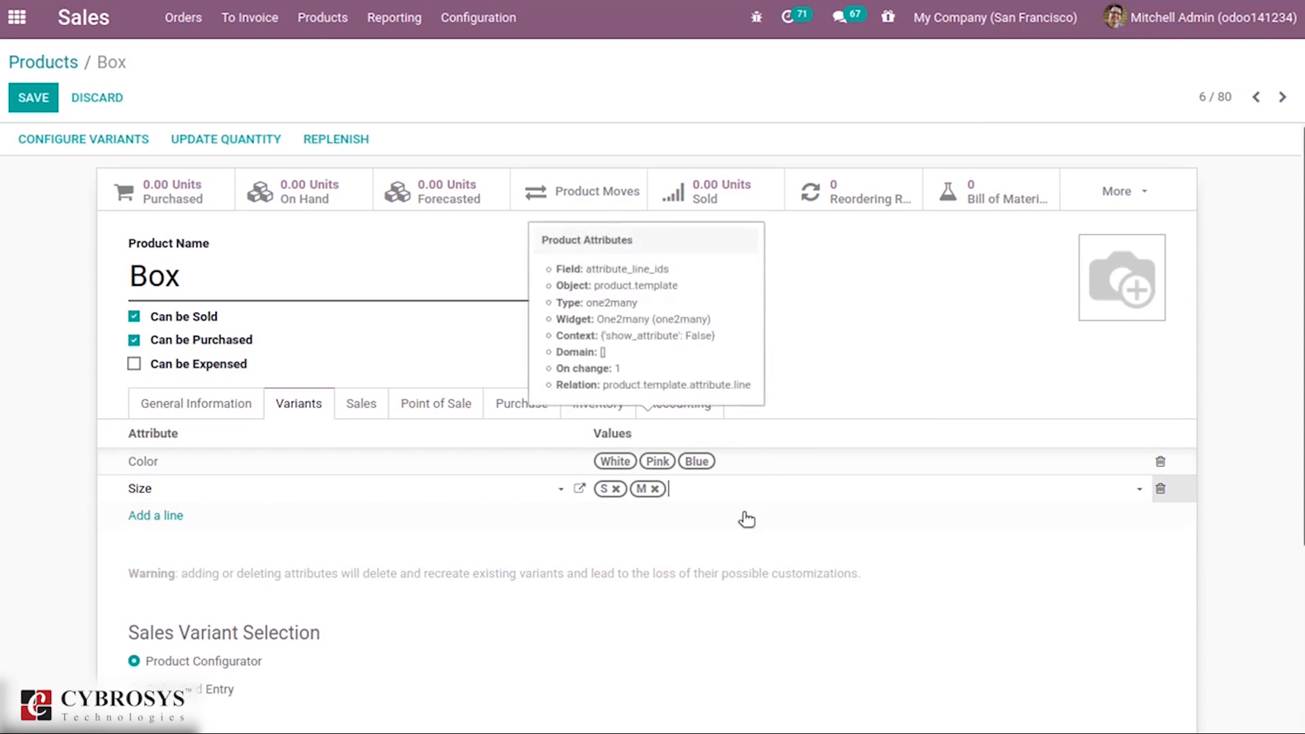
click(716, 469)
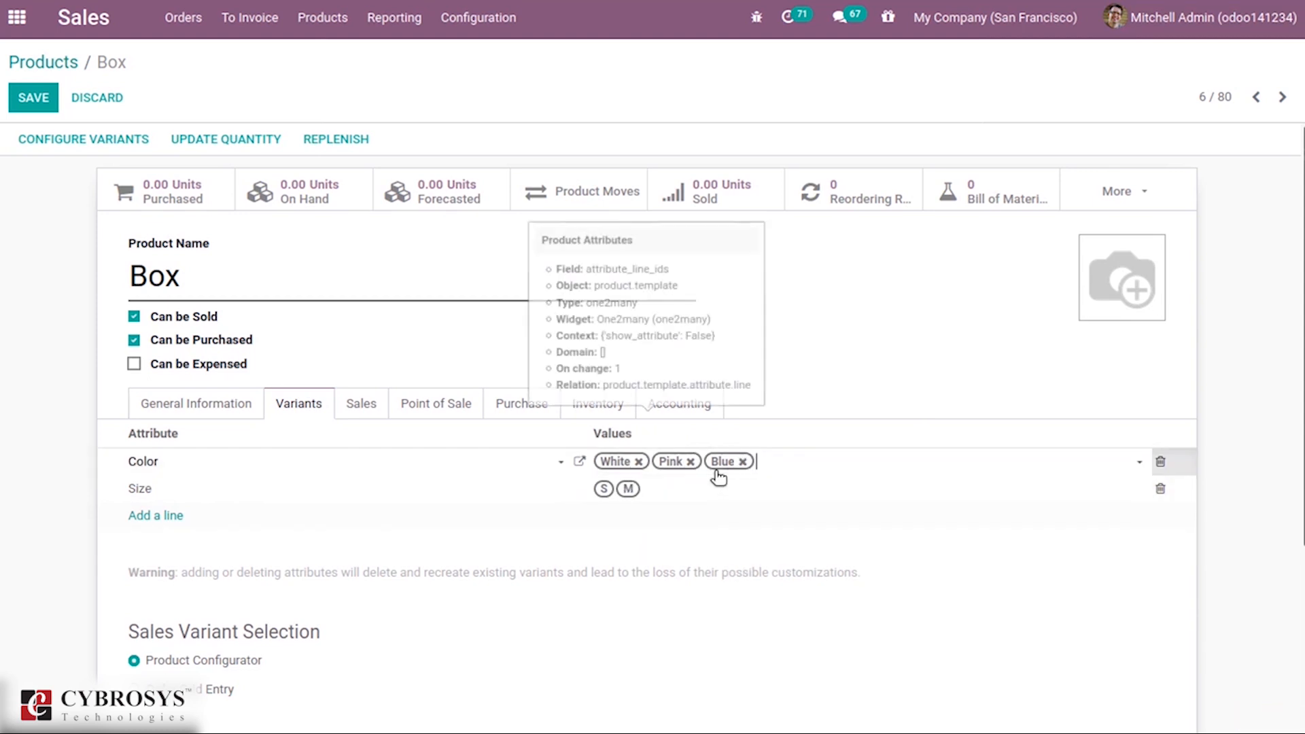
click(693, 501)
click(694, 501)
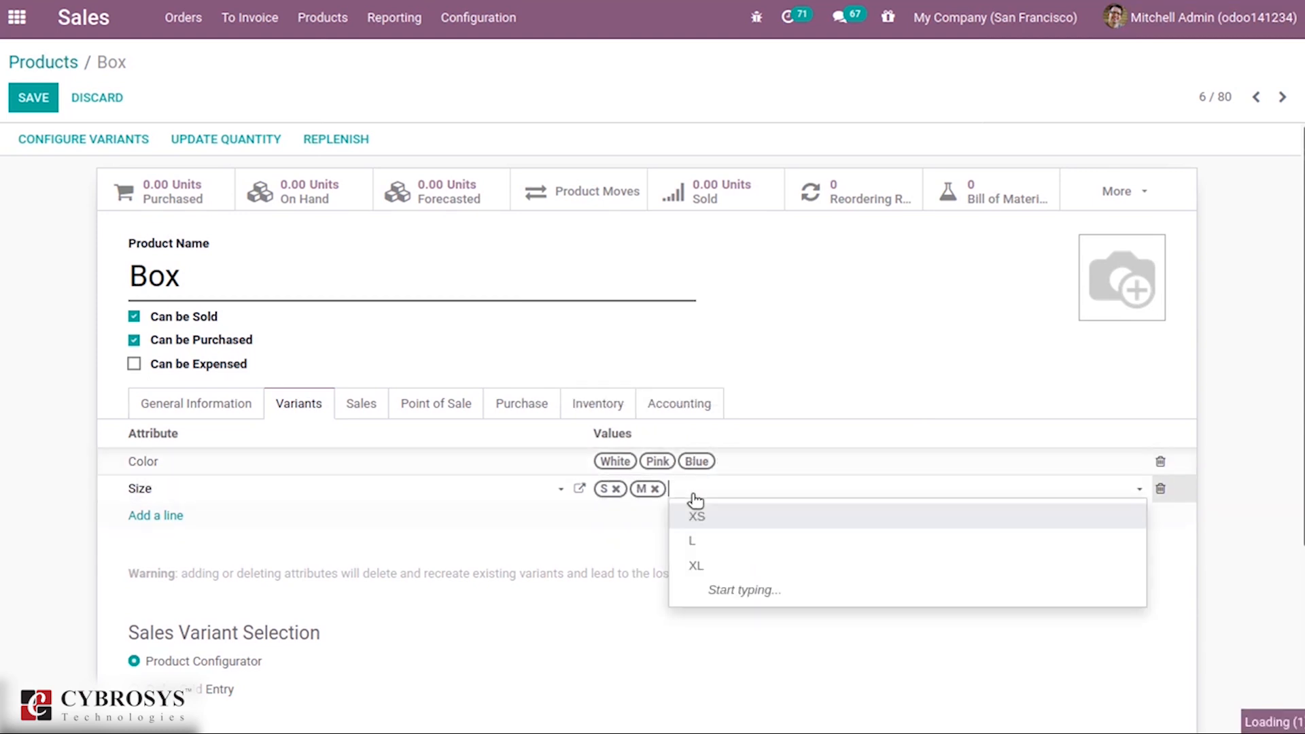
click(715, 550)
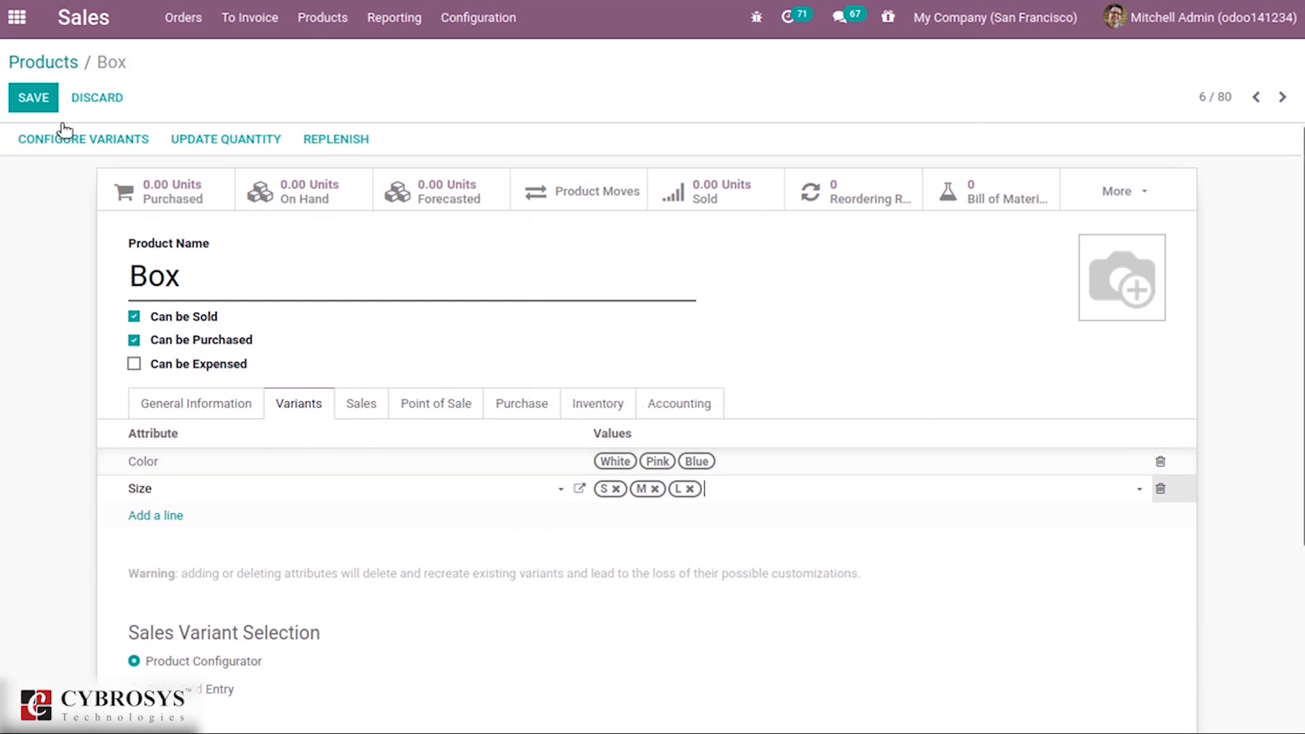
click(34, 98)
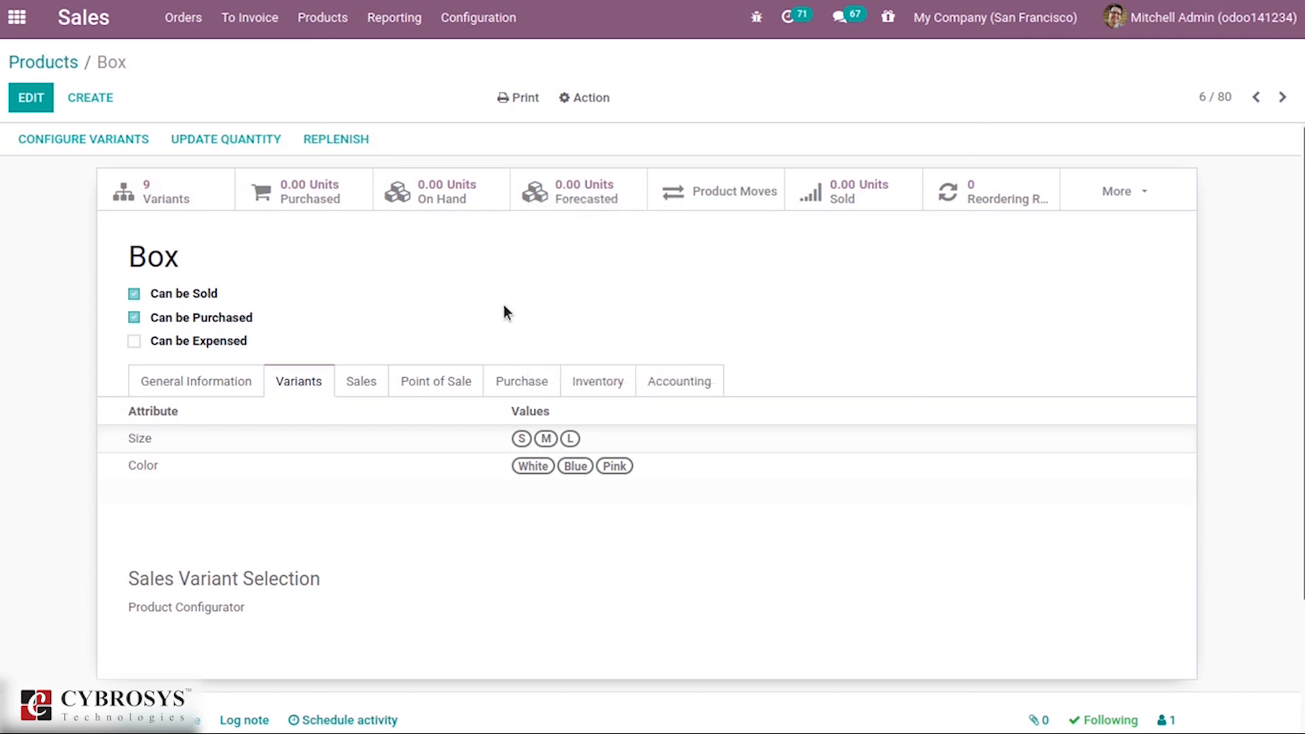
- Examine the Box product's variants and the editable fields of the S, Pink variant
click(189, 198)
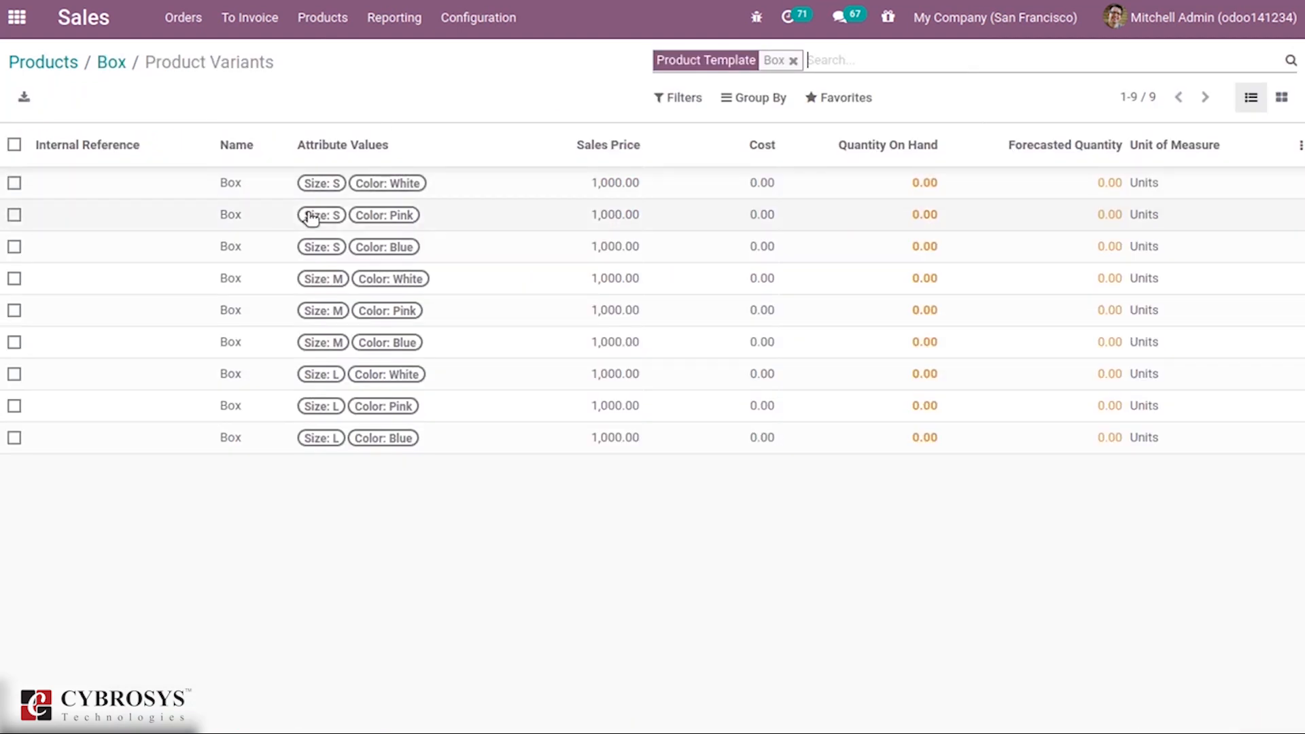
click(475, 227)
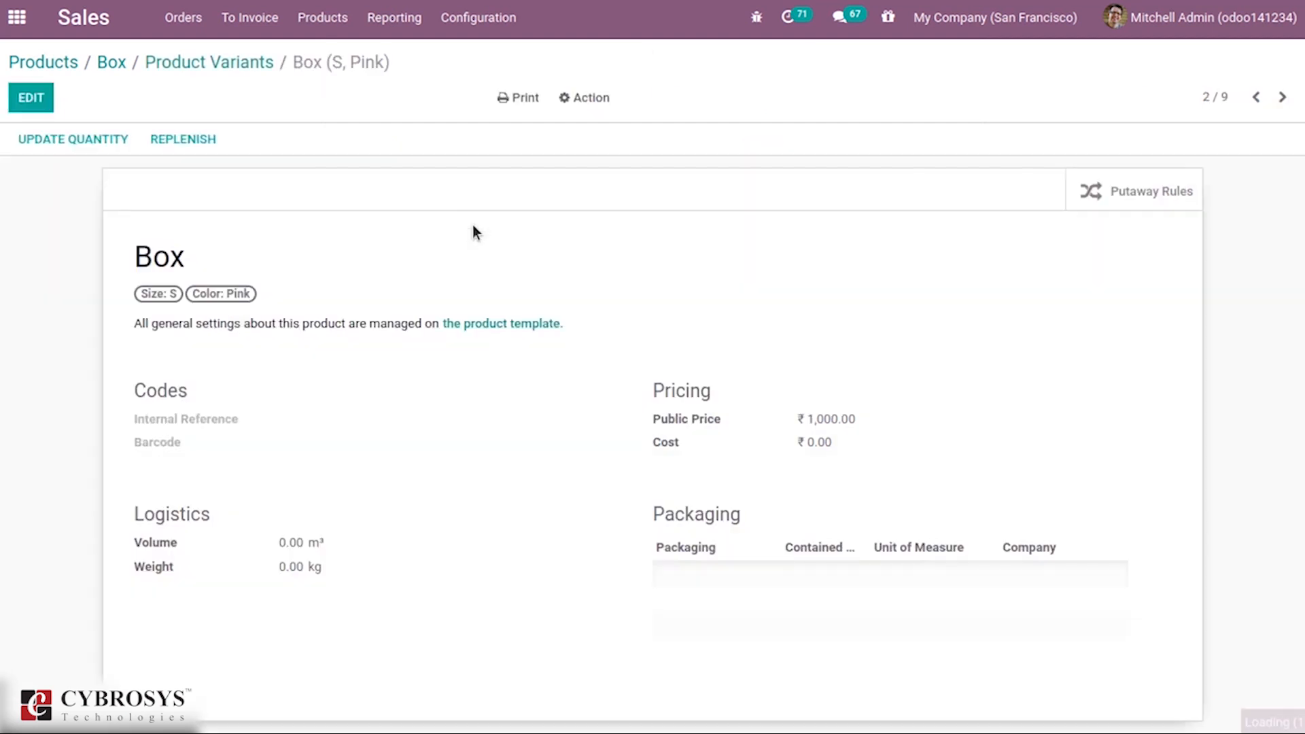
click(40, 100)
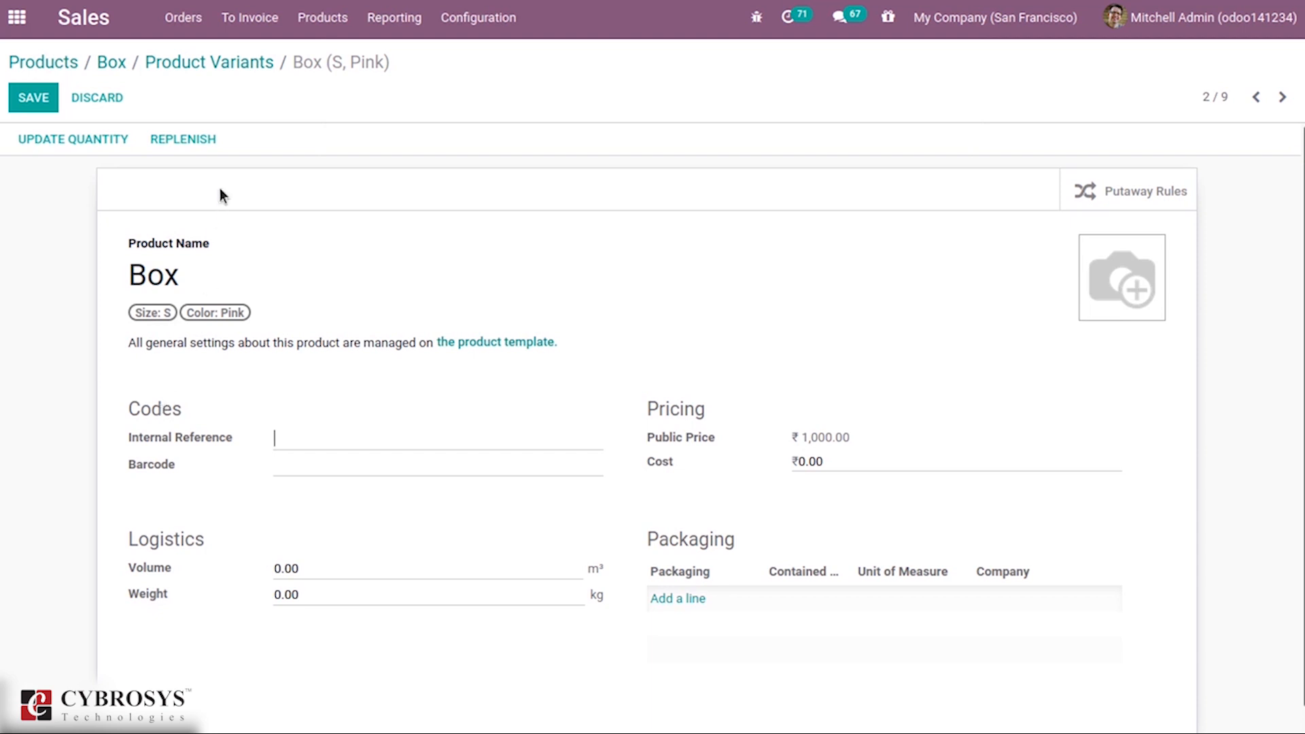
click(181, 62)
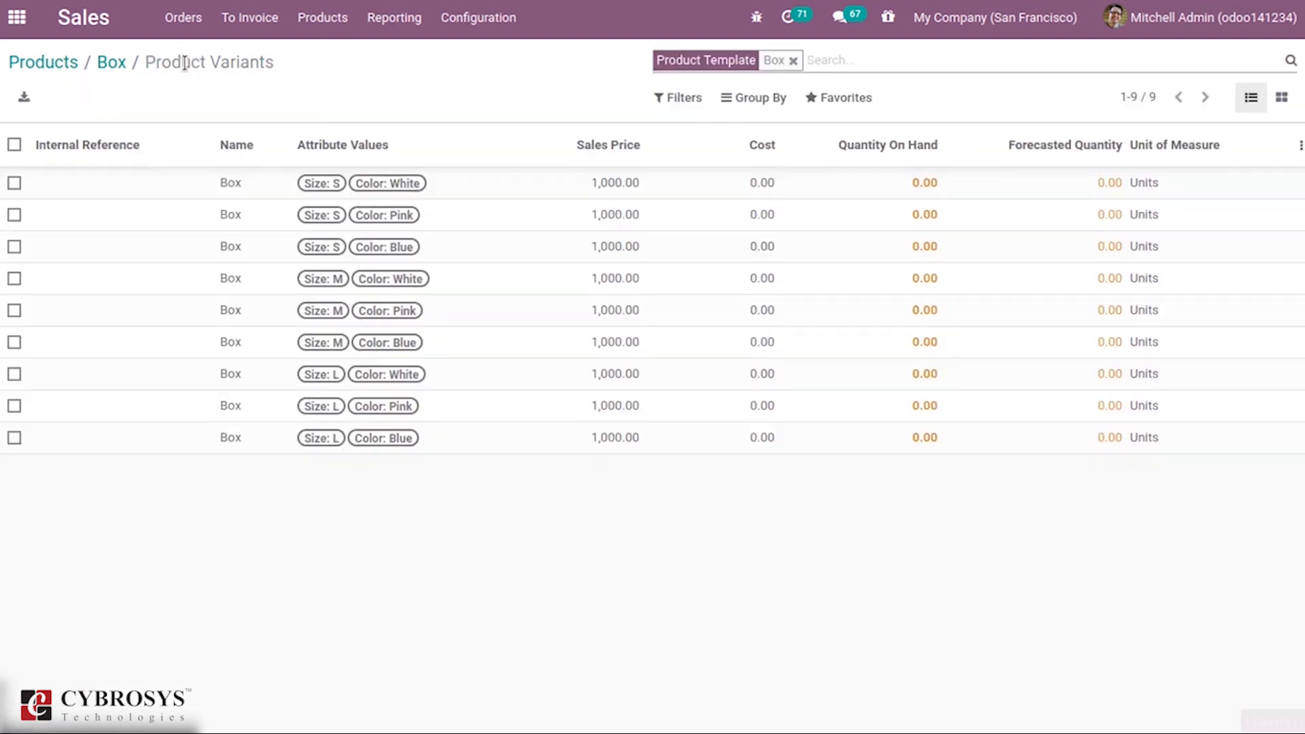
- Look through the list of variants for all products that can be sold
click(321, 26)
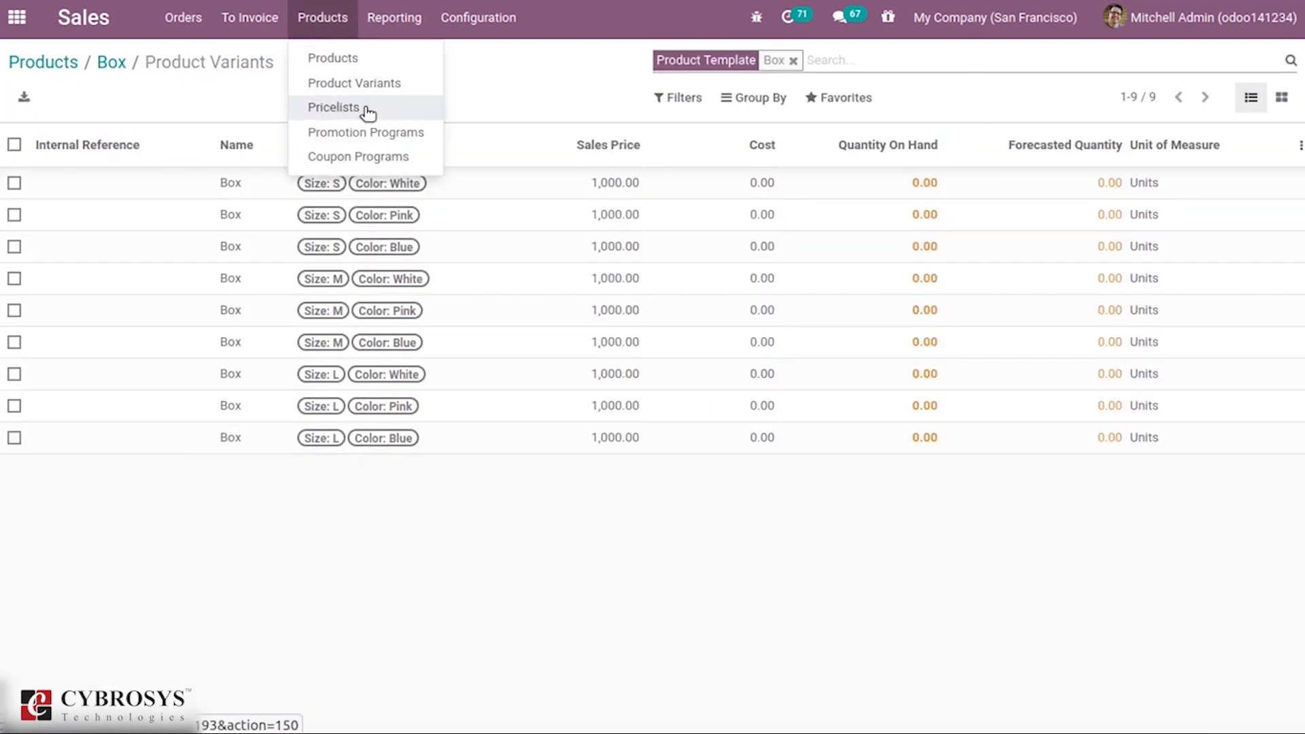
click(363, 82)
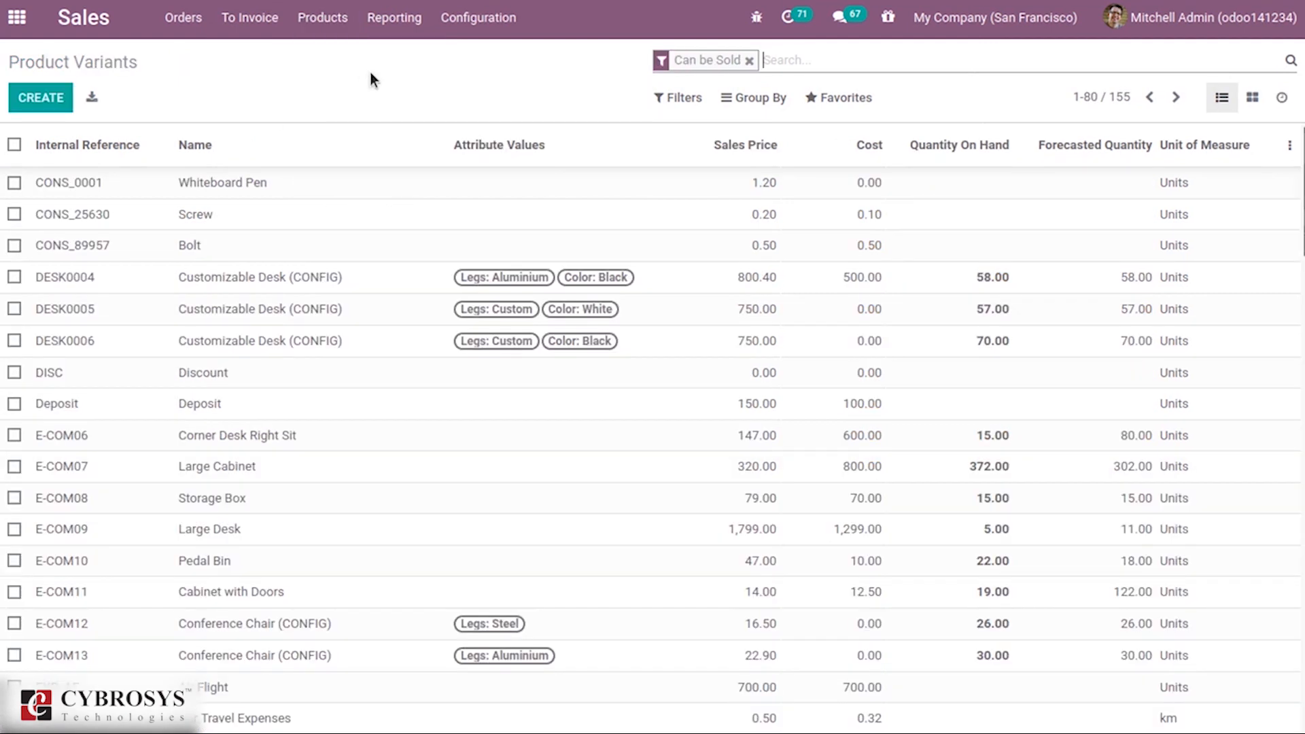
drag(1304, 163, 1279, 186)
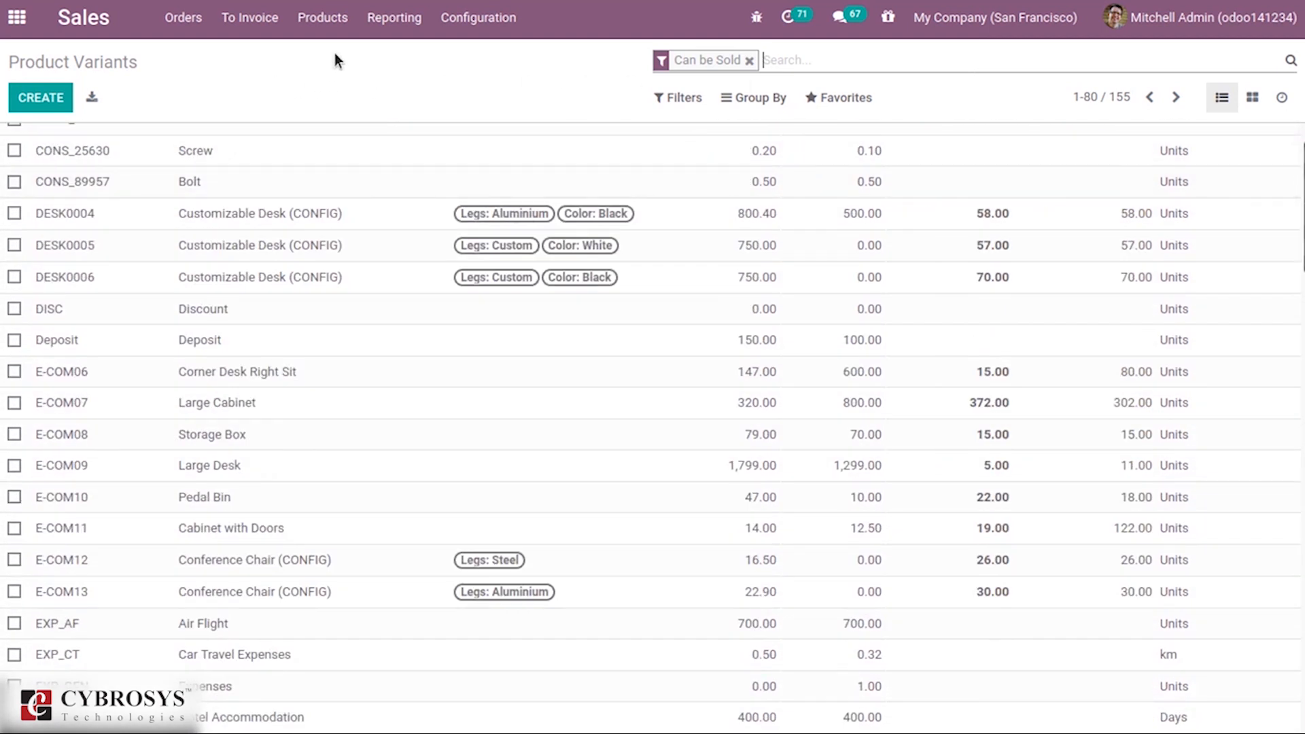
- Reopen the Box product for editing and bring up its variant value configuration
click(329, 18)
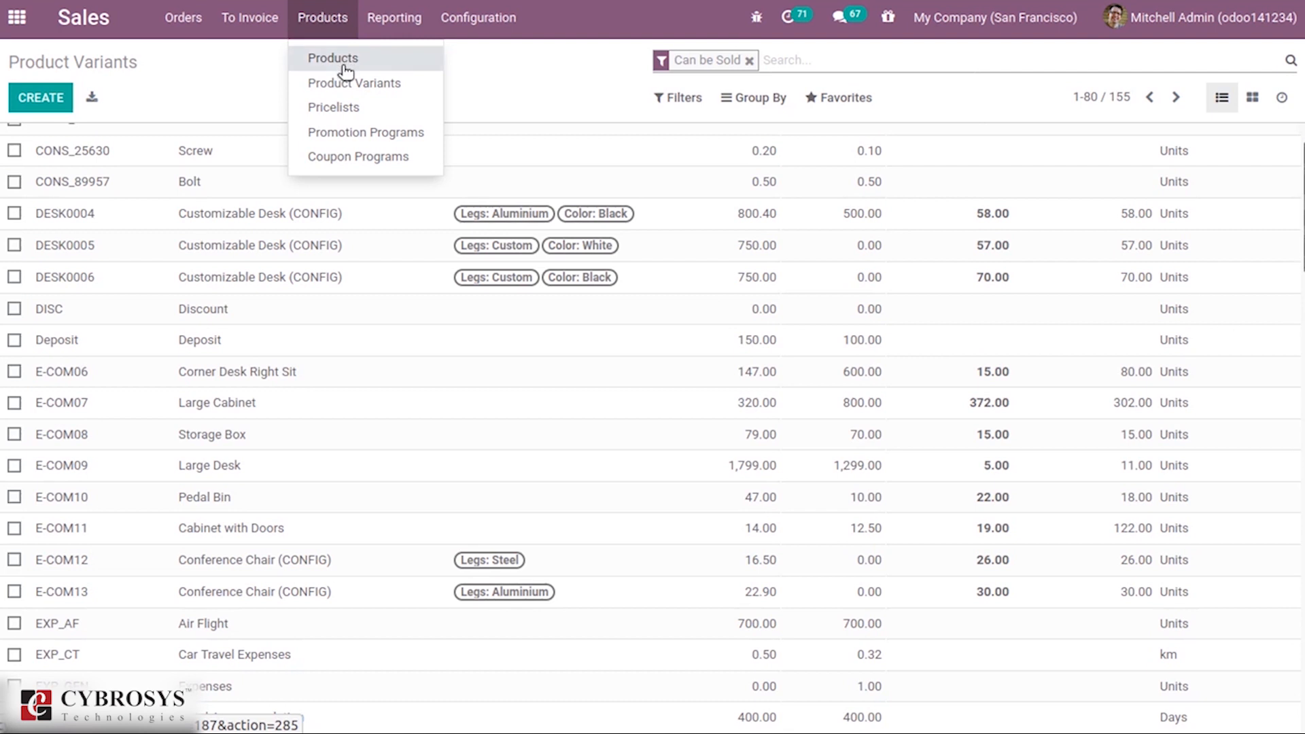
click(344, 68)
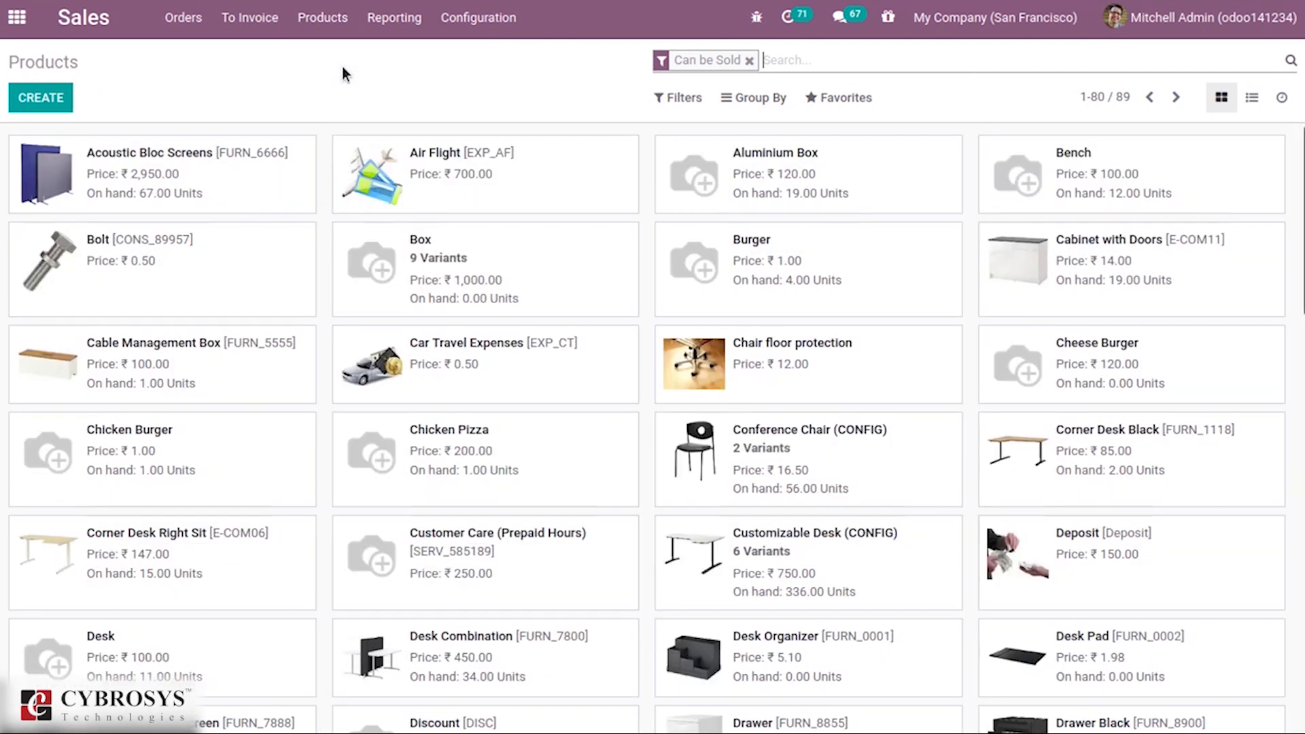
click(544, 243)
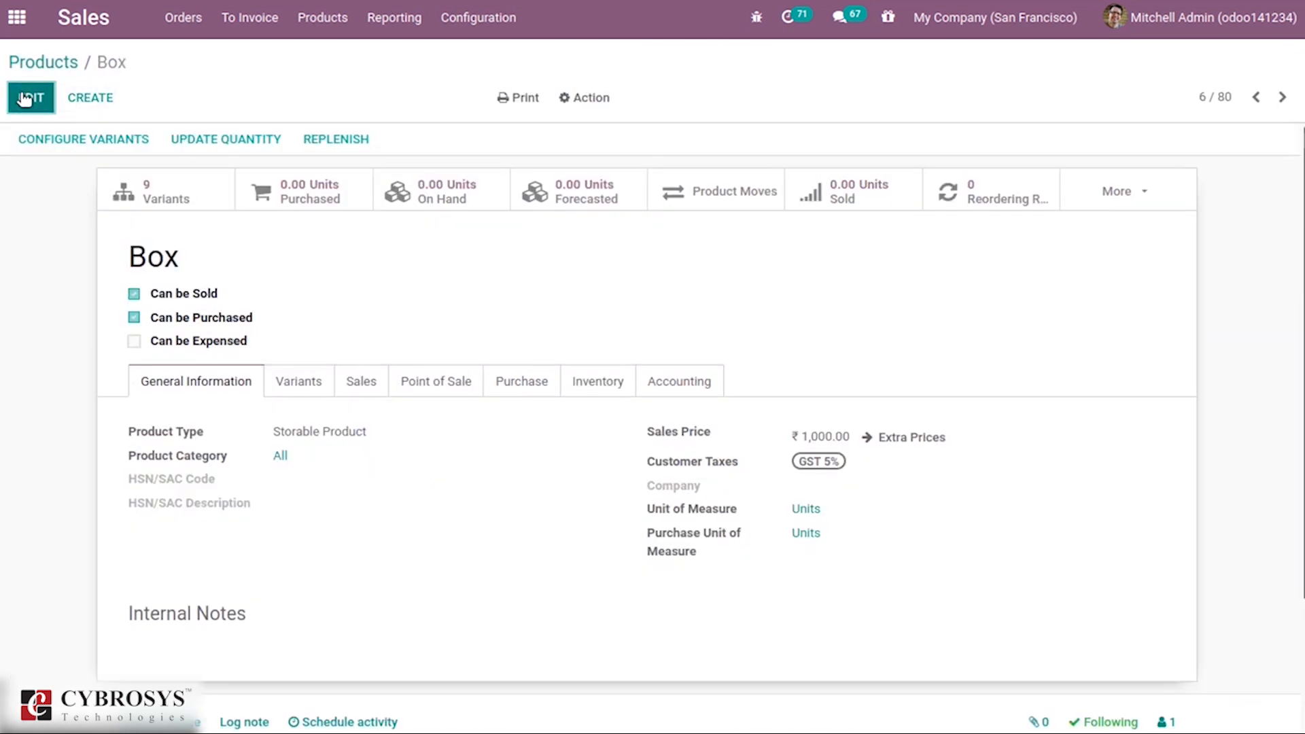
click(25, 100)
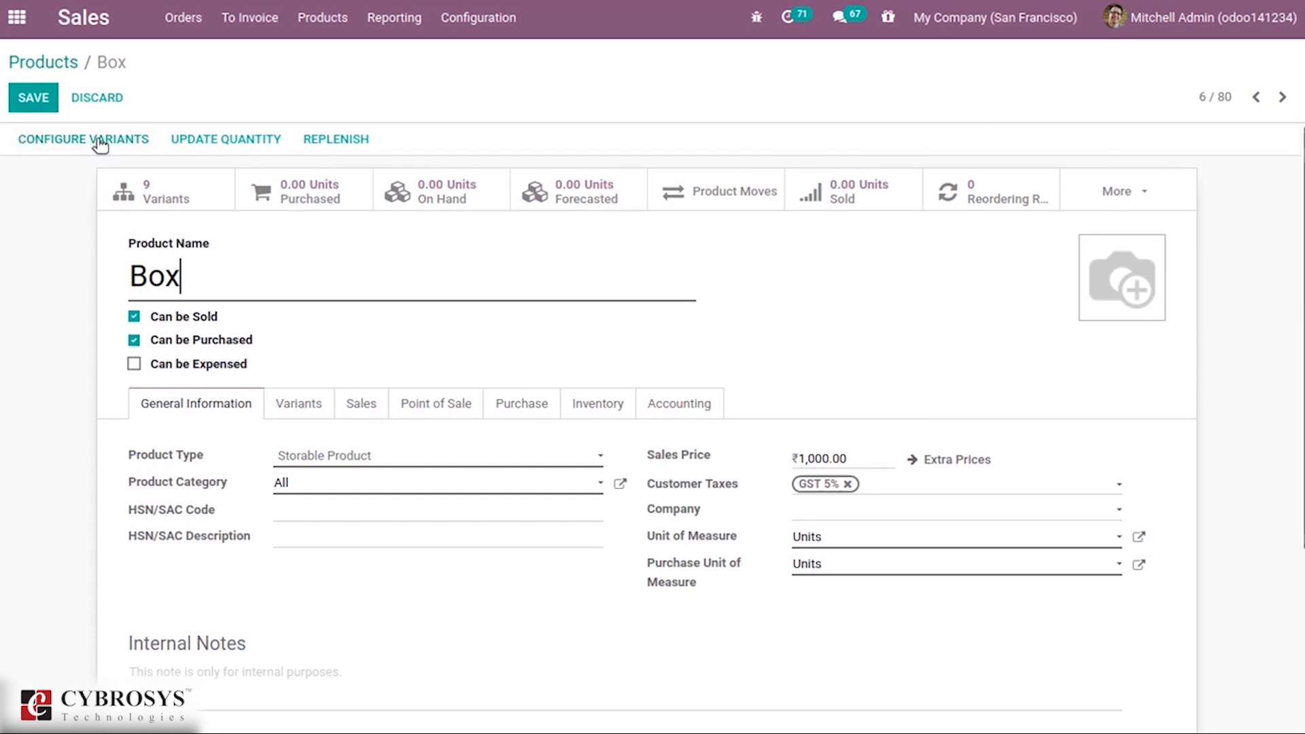
click(59, 140)
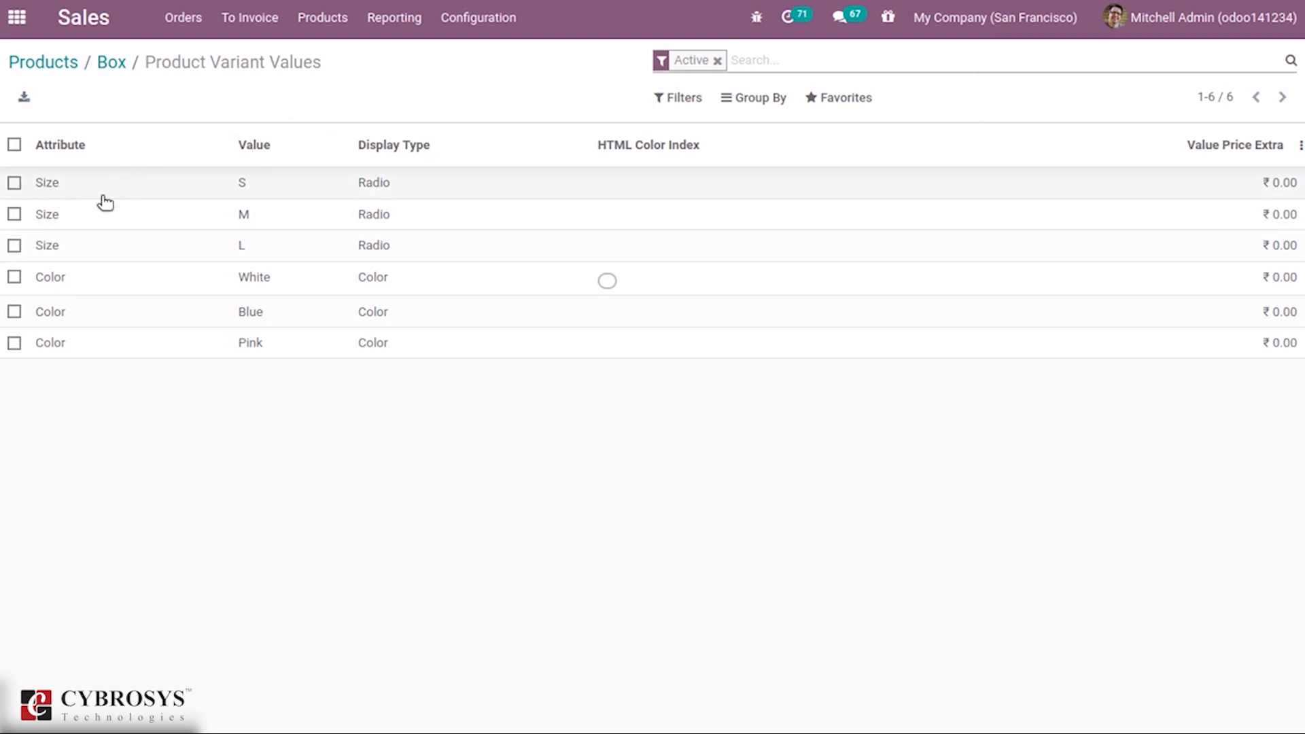
- Give the Size value L an extra price of 10, exclude it for Box with Color: White, and save
click(118, 249)
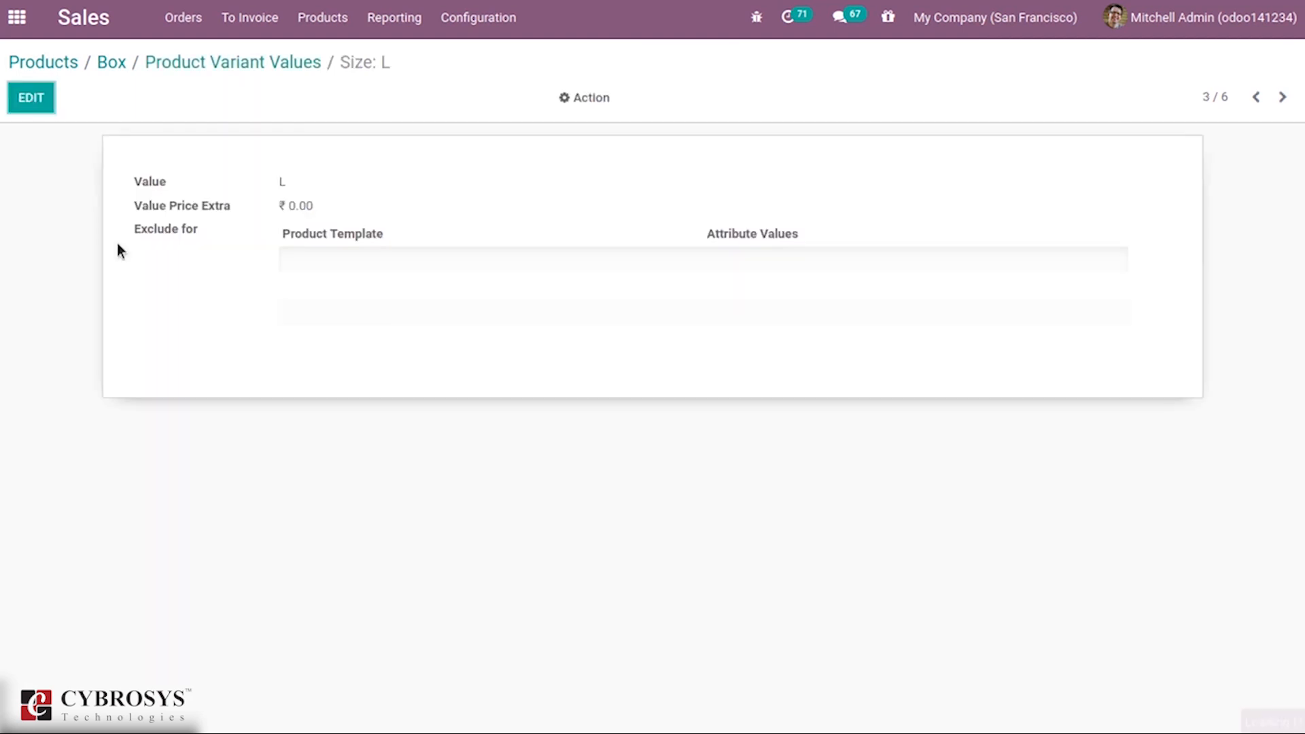
click(30, 100)
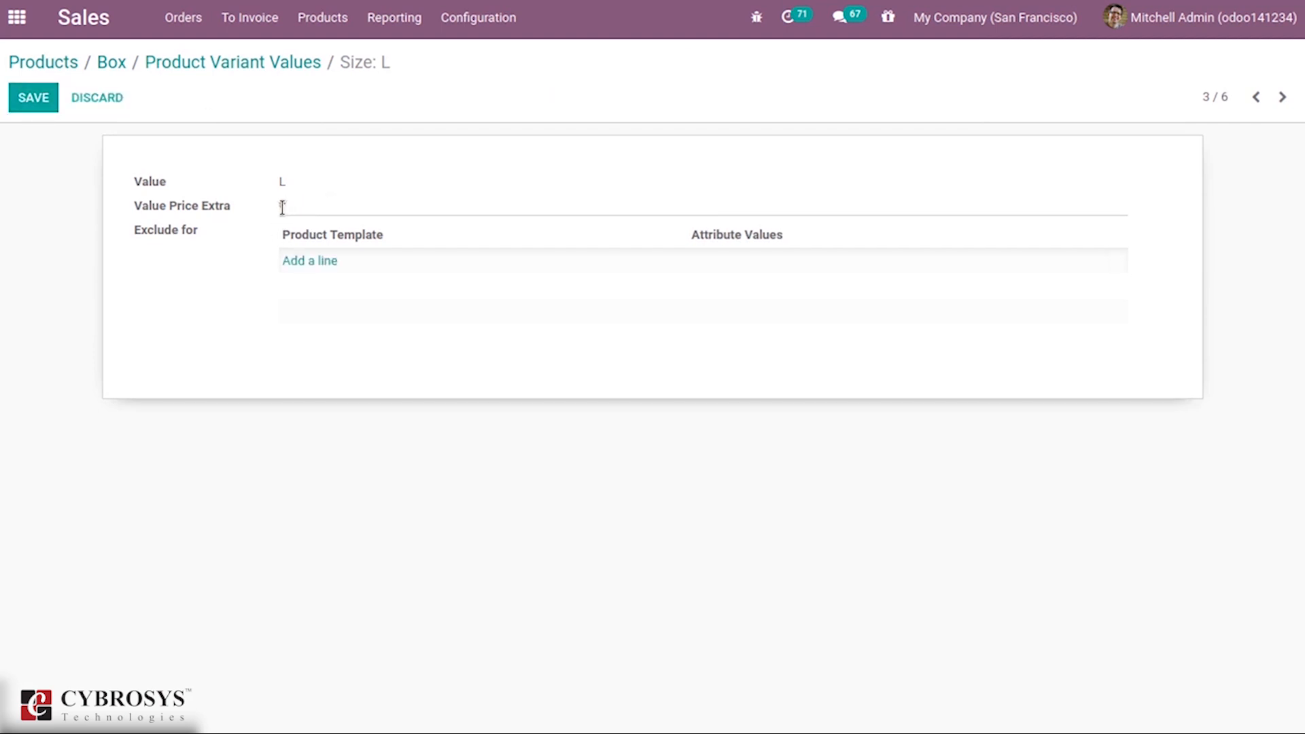
text(10)
click(324, 260)
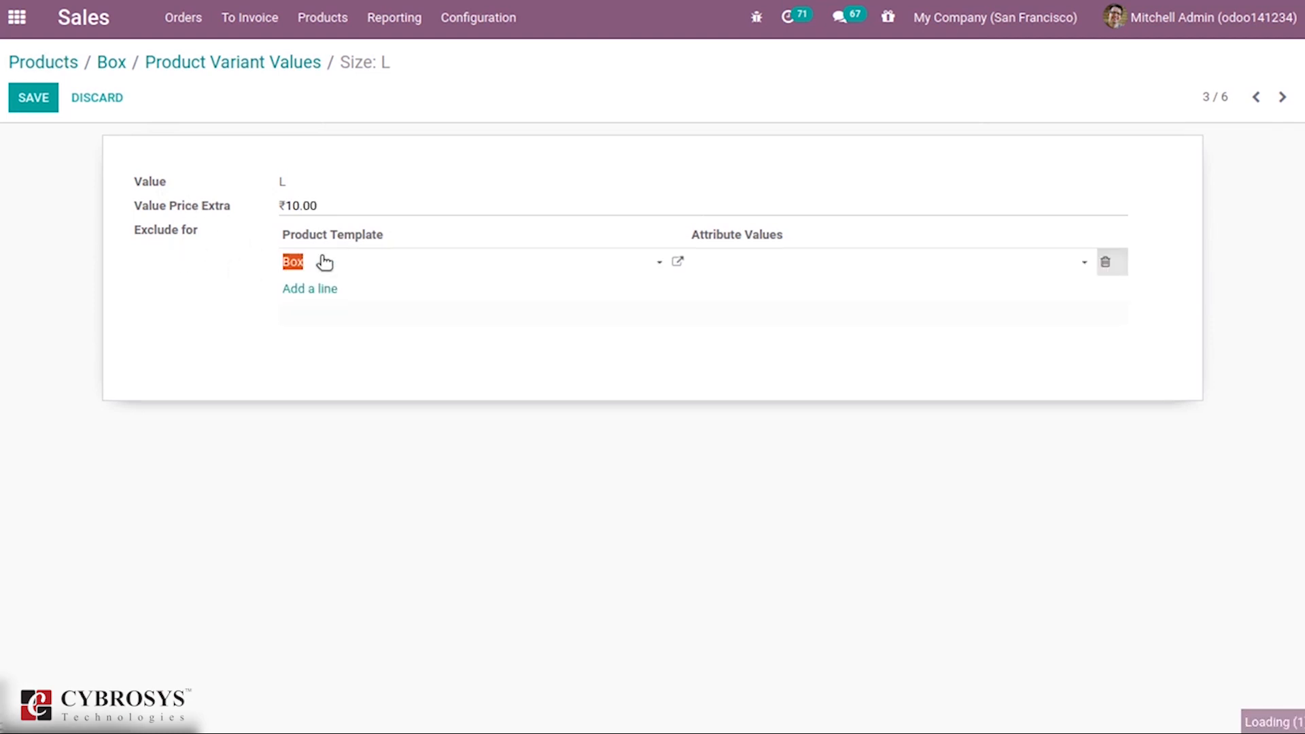
click(439, 337)
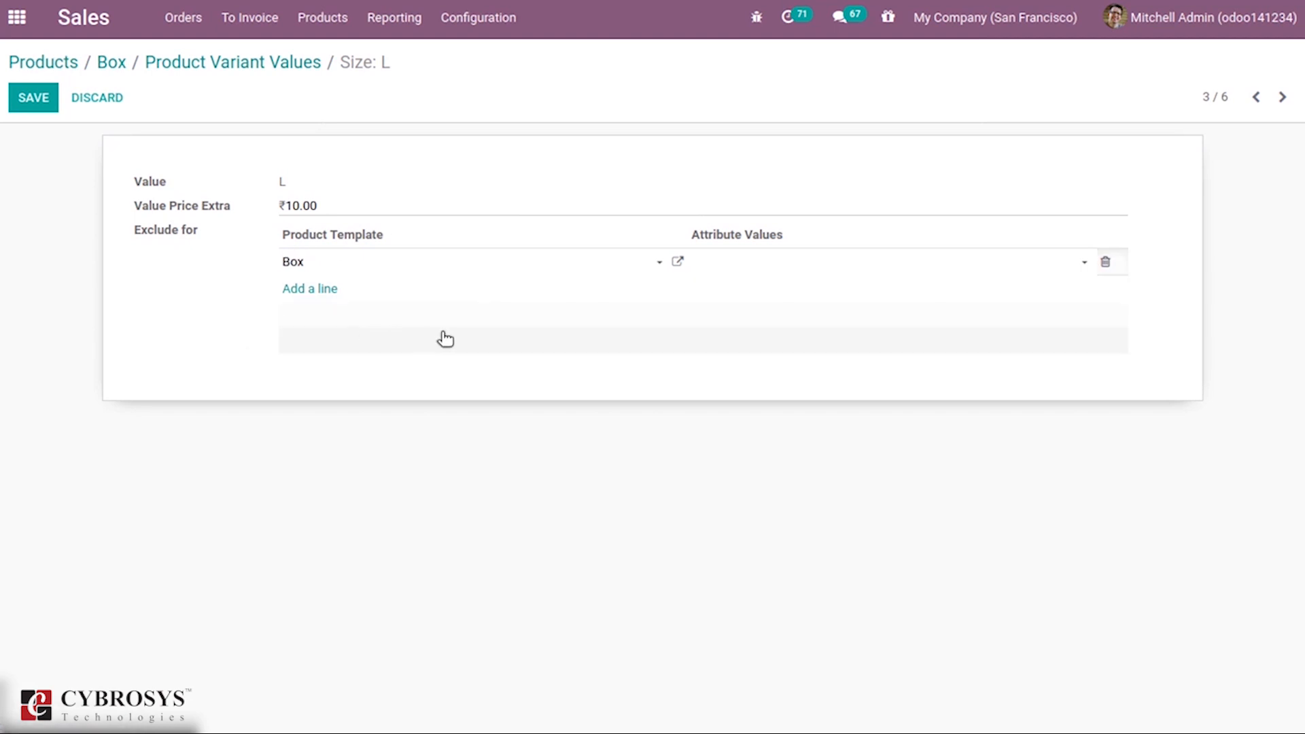
click(760, 272)
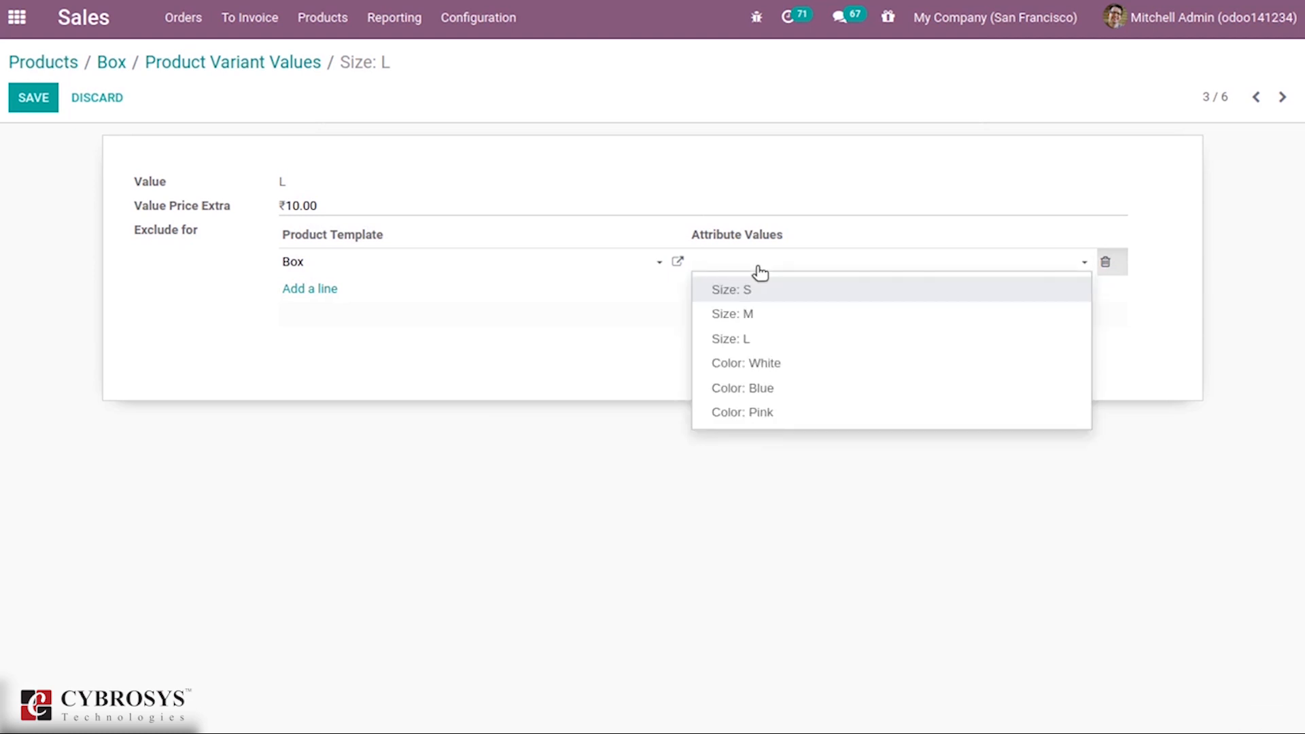
click(799, 368)
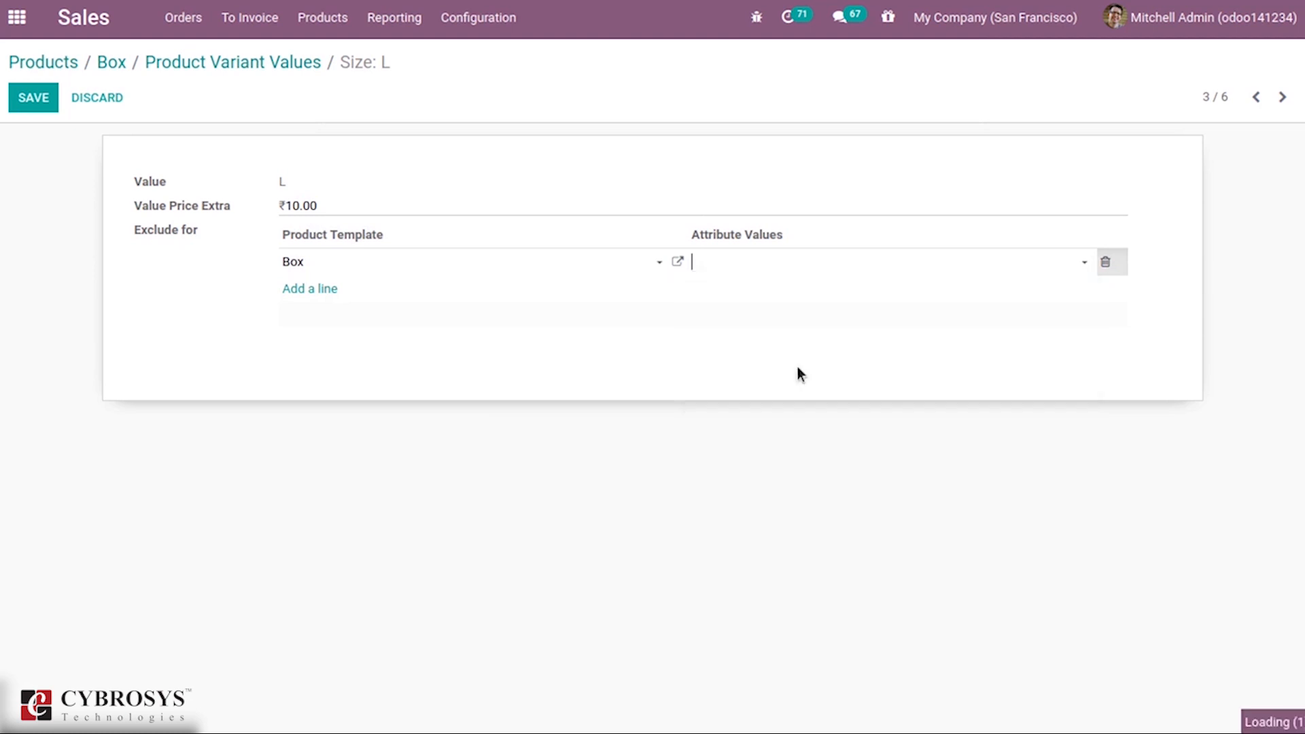
click(41, 102)
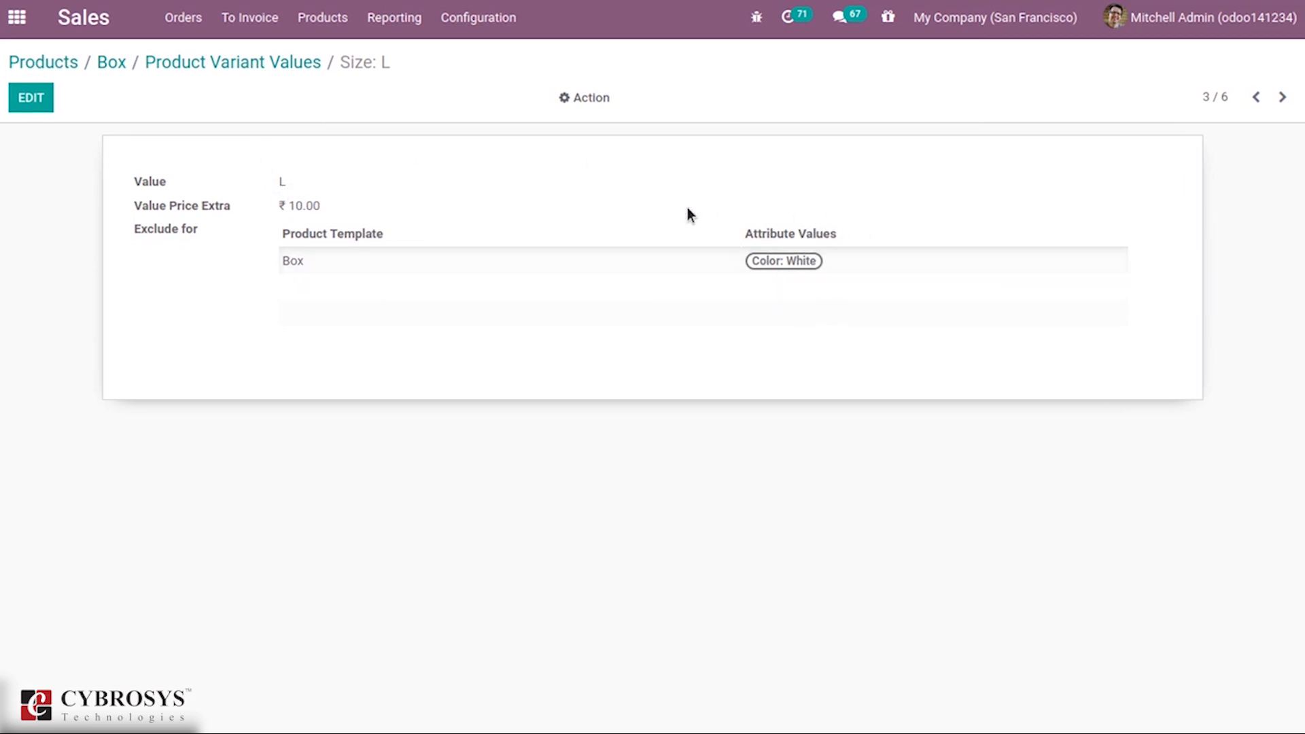
- Check the sales prices of the Box variants and the public price of the L, Pink variant
click(208, 64)
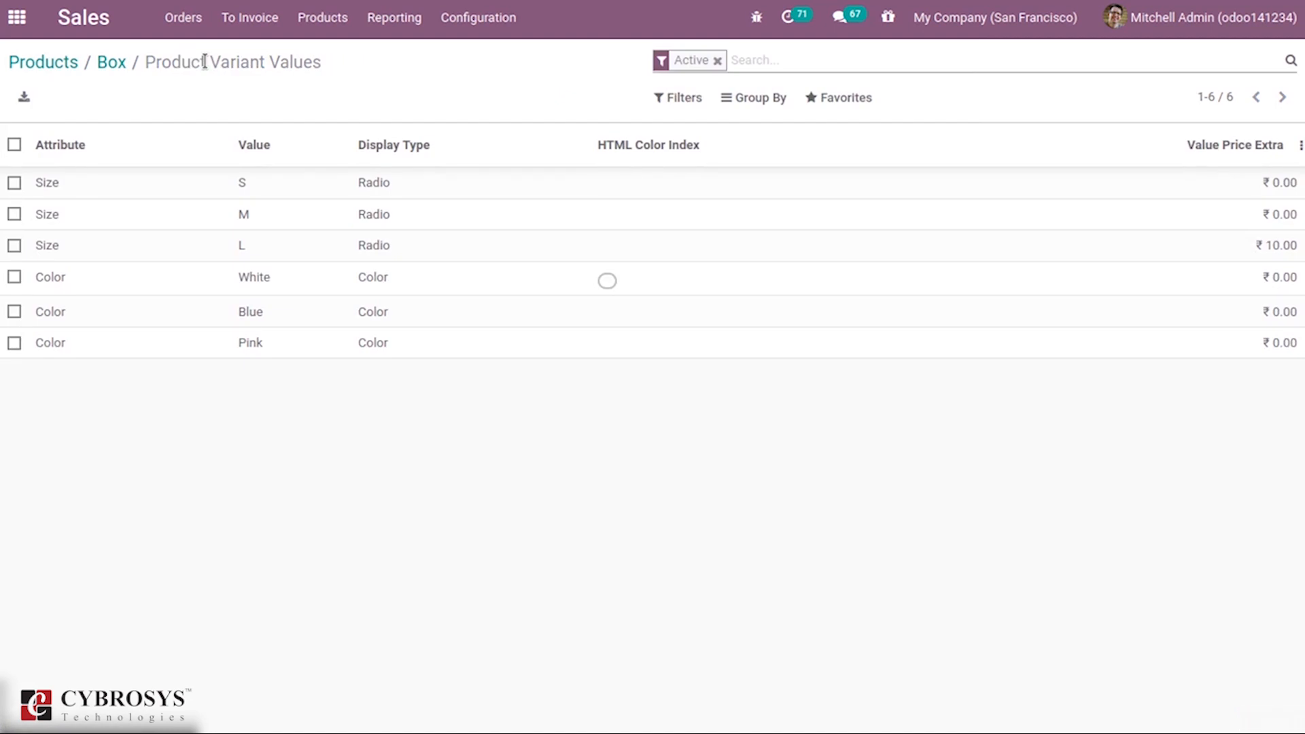
click(107, 62)
click(193, 191)
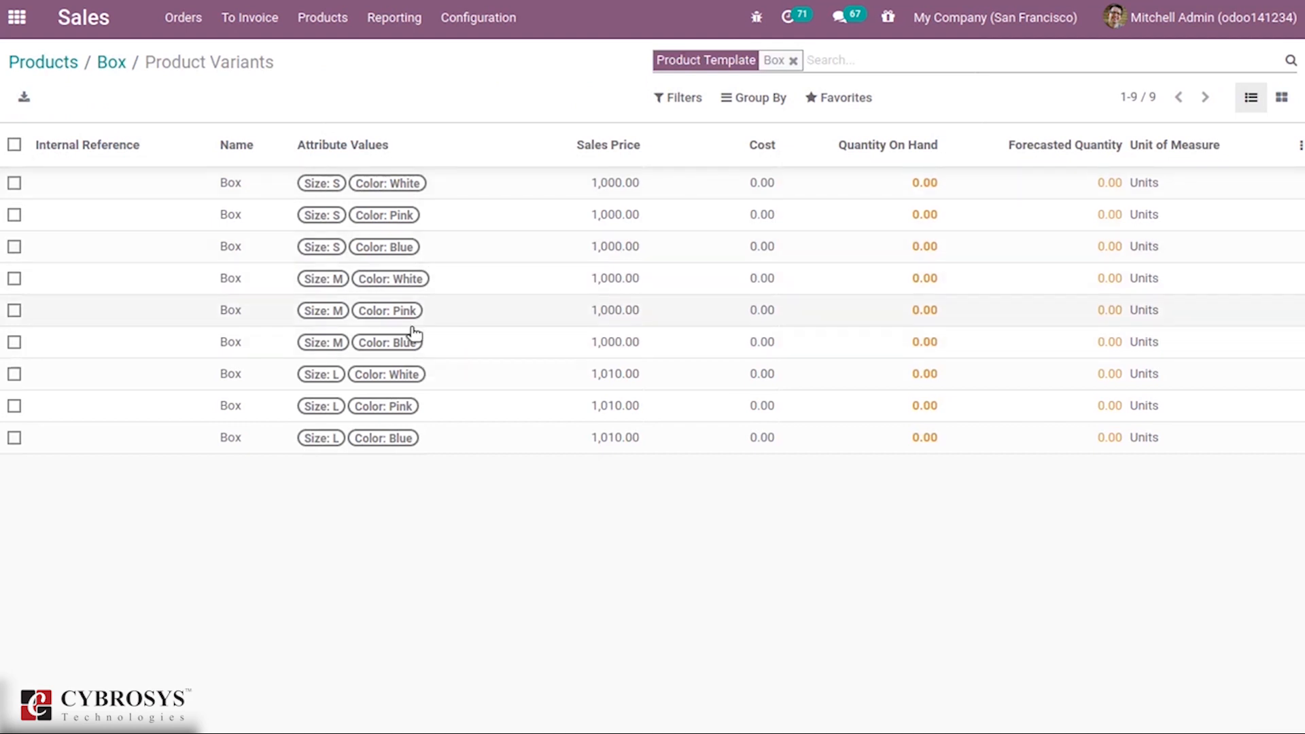
click(490, 421)
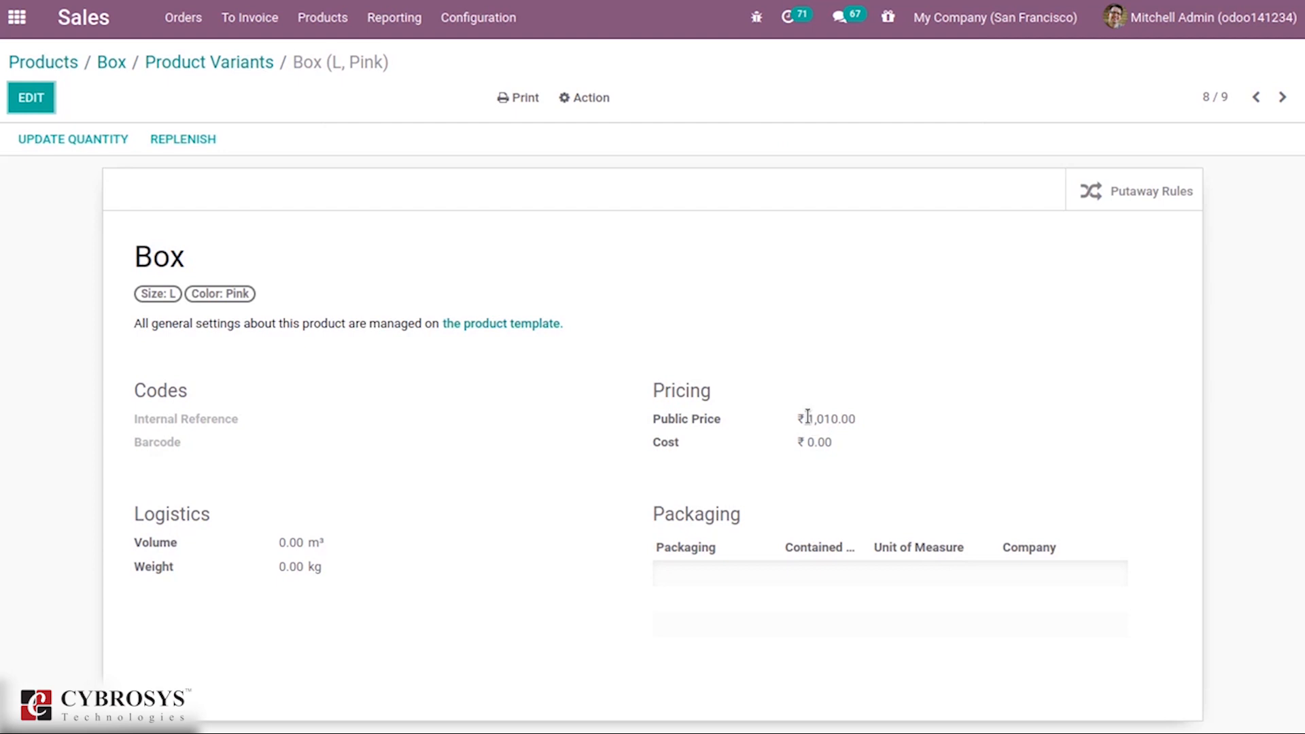
- Review the Box product's Sales Variant Selection options in edit mode and save with Product Configurator kept
click(113, 67)
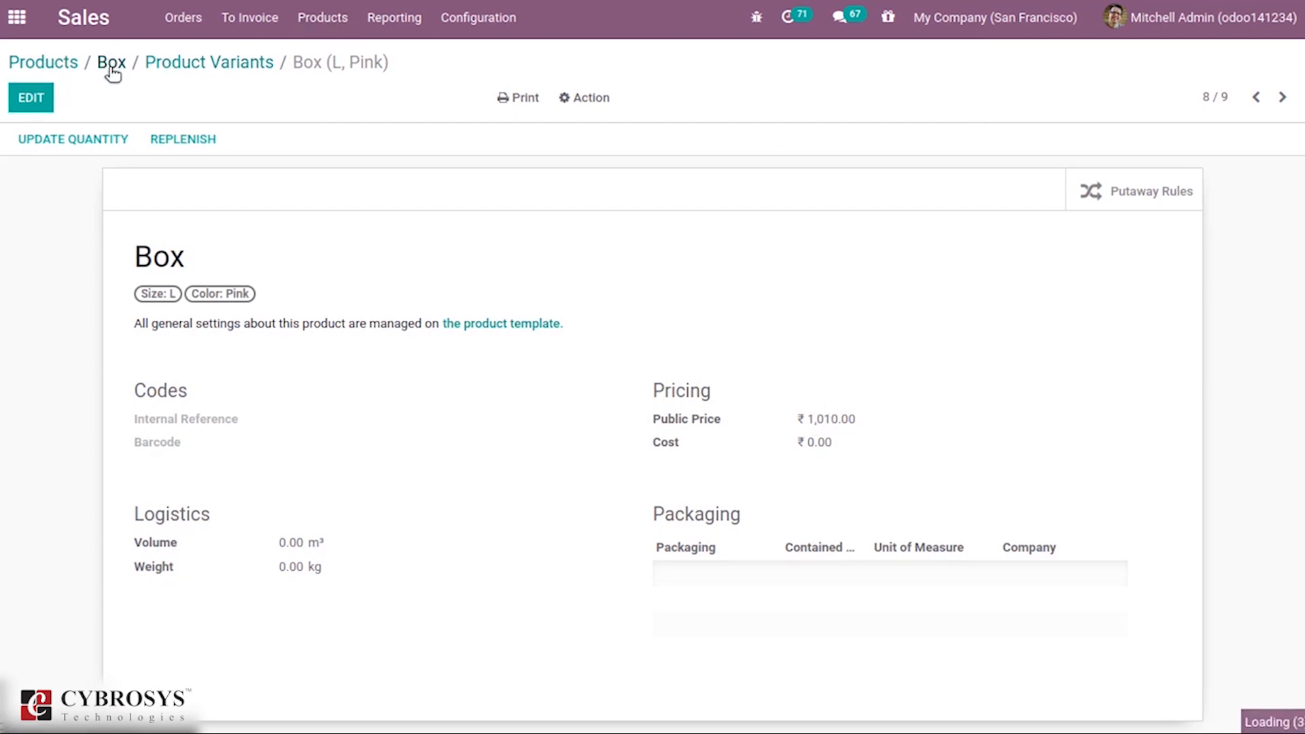
click(53, 97)
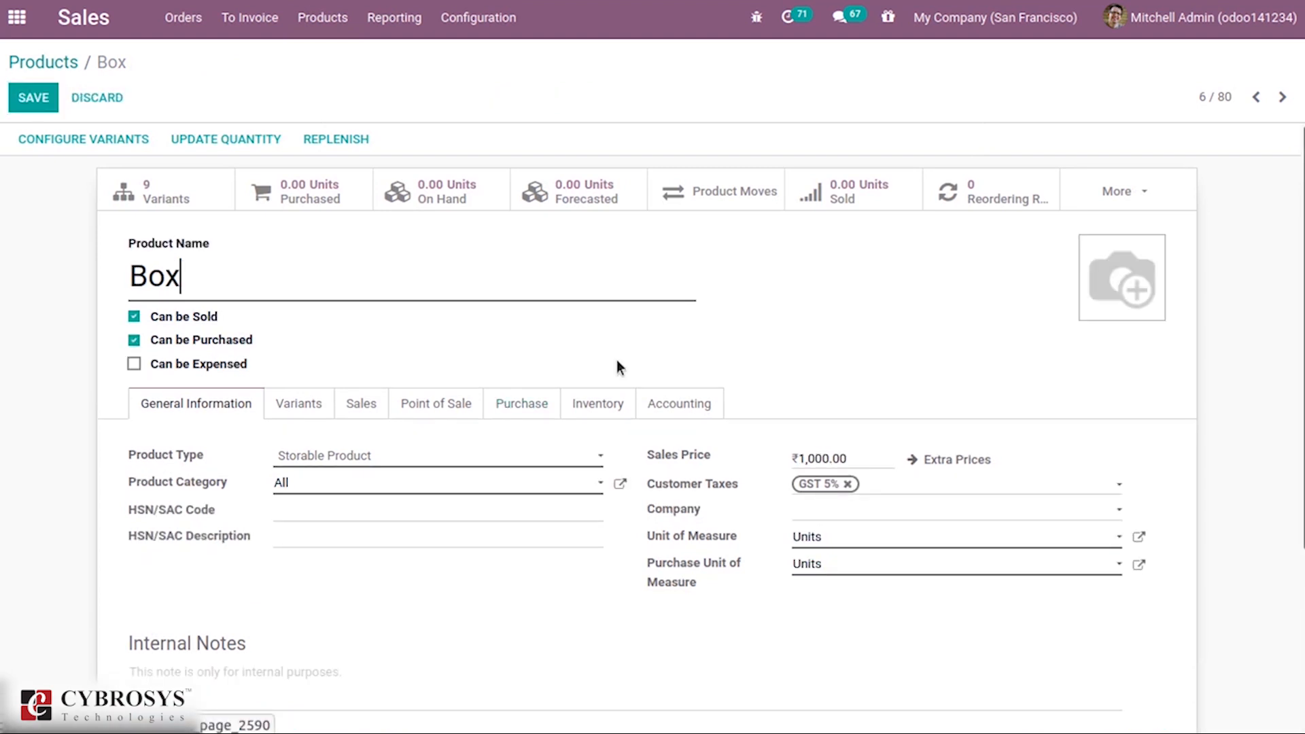
scroll(586, 280, down, 3)
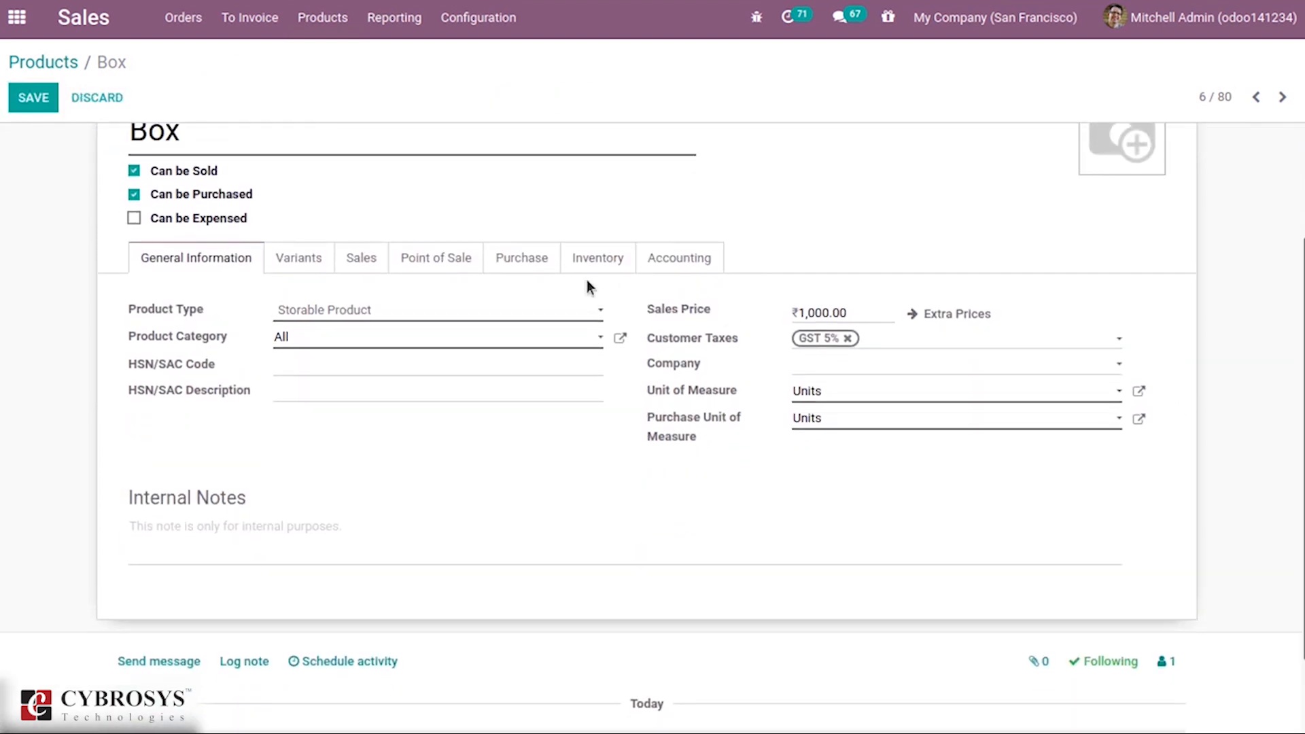
click(323, 270)
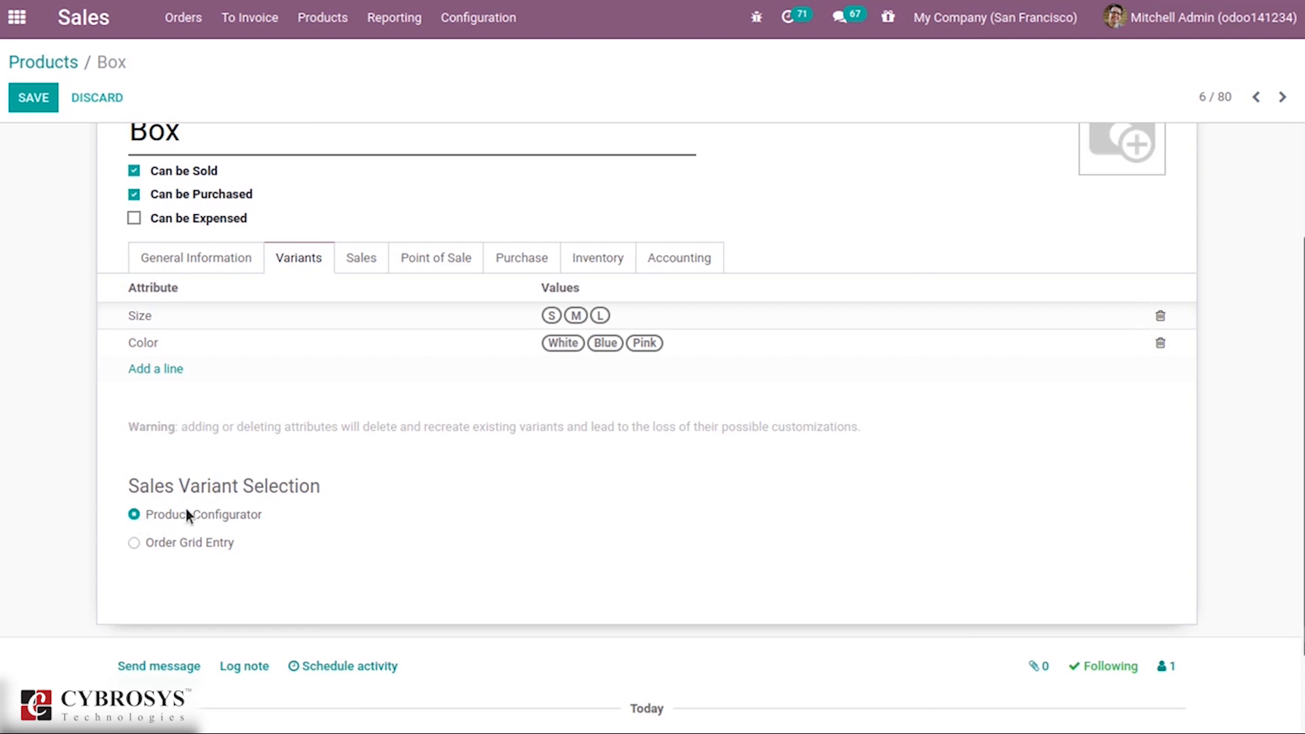
mouse_move(180, 515)
click(39, 109)
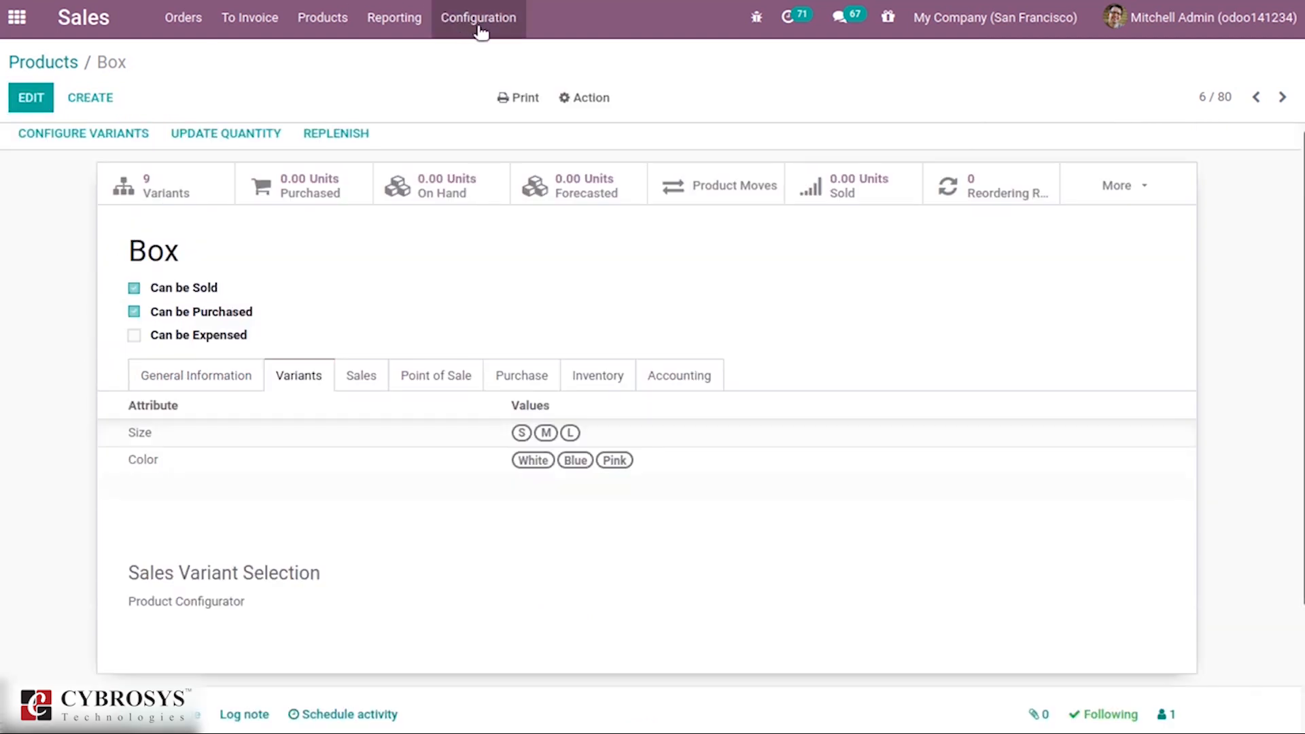
- Examine the Product Catalog options in the Sales settings, and recheck the Box product's sales variant selection
click(480, 26)
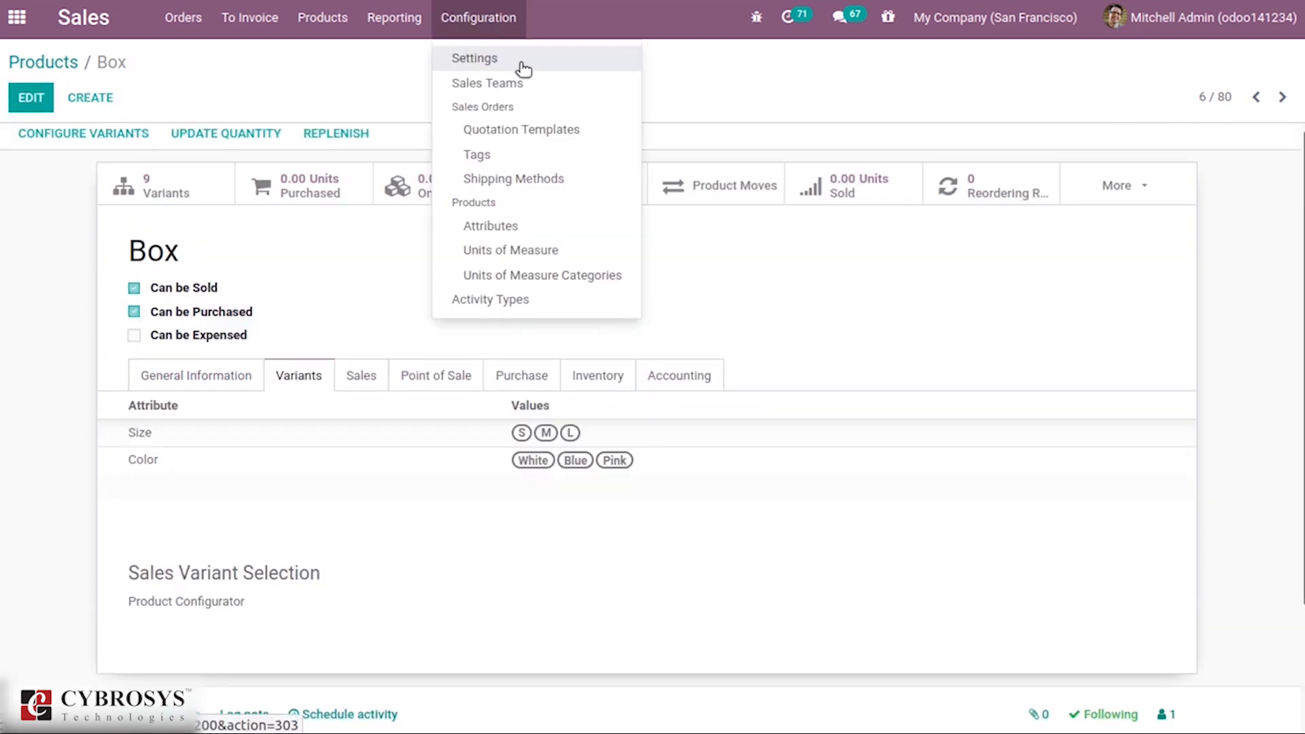
click(521, 64)
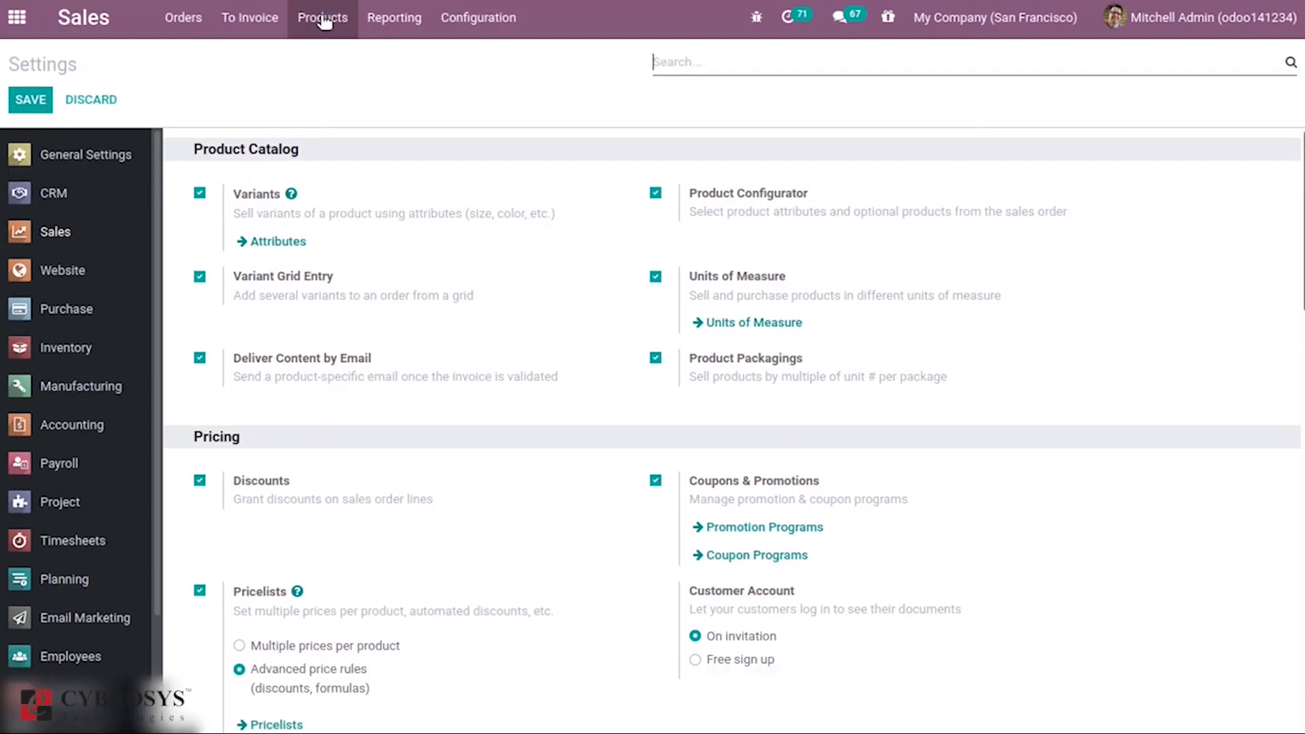
click(324, 20)
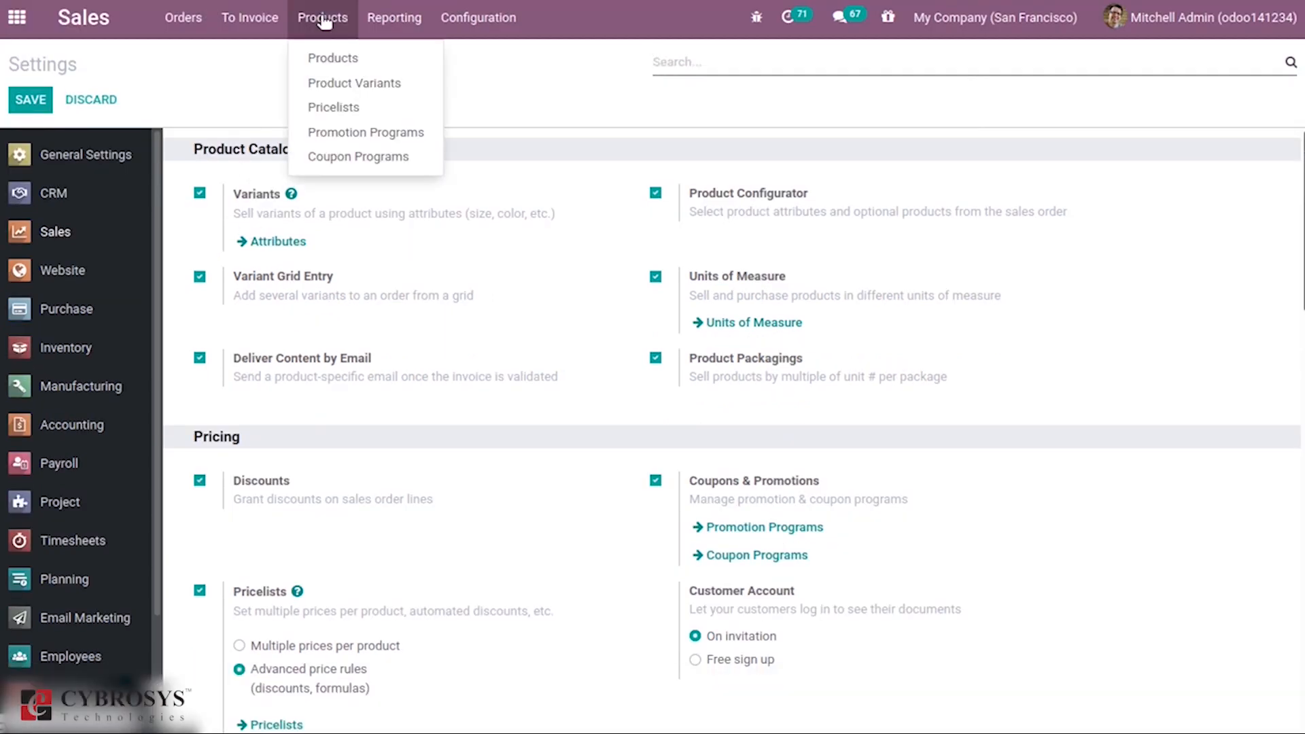
click(358, 60)
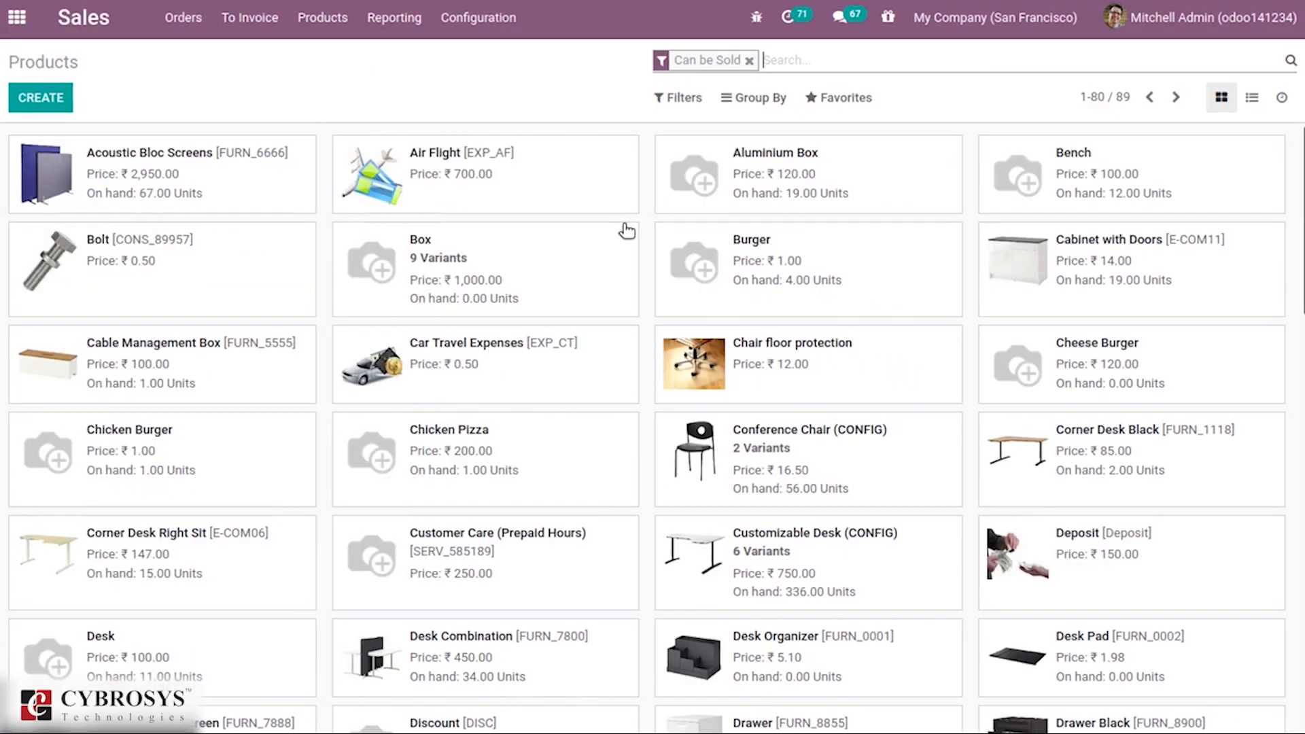
click(512, 272)
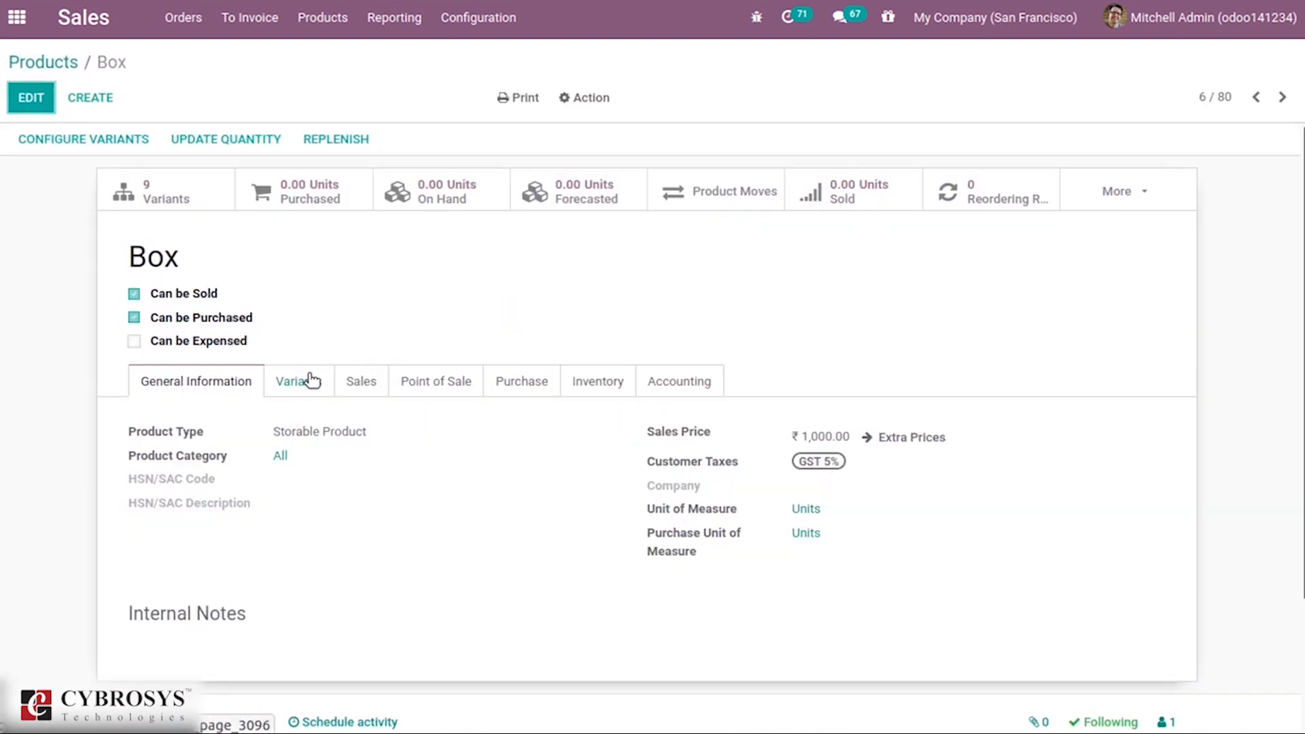
click(308, 379)
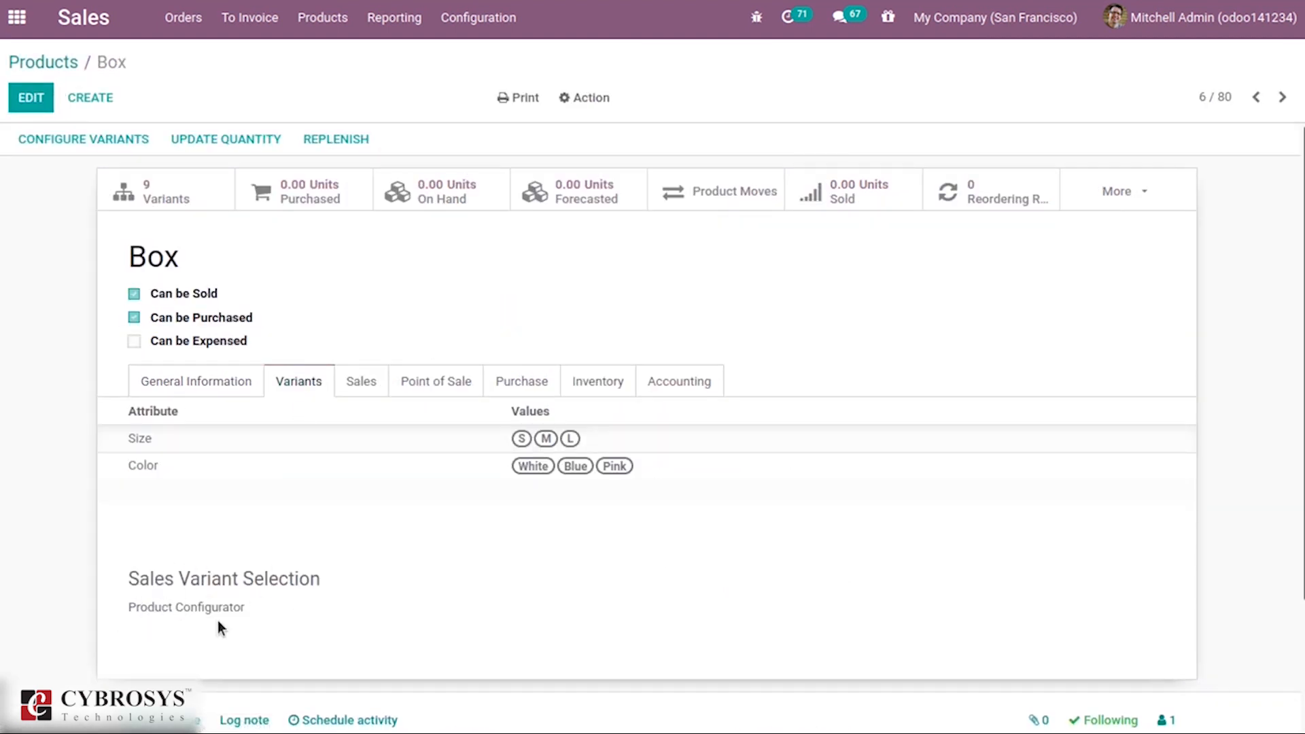
- Create a new sales order for the customer Registered Customer
click(184, 18)
click(228, 89)
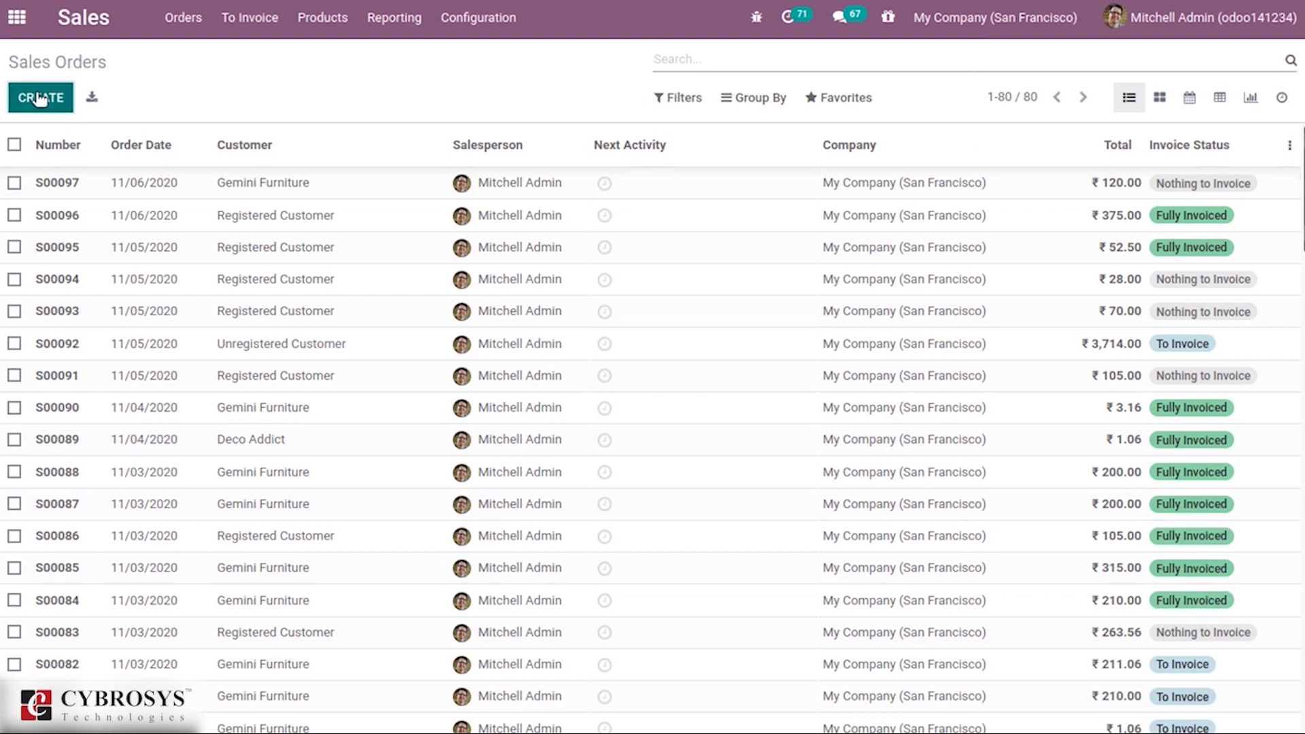
key(alt+c)
click(297, 310)
click(340, 345)
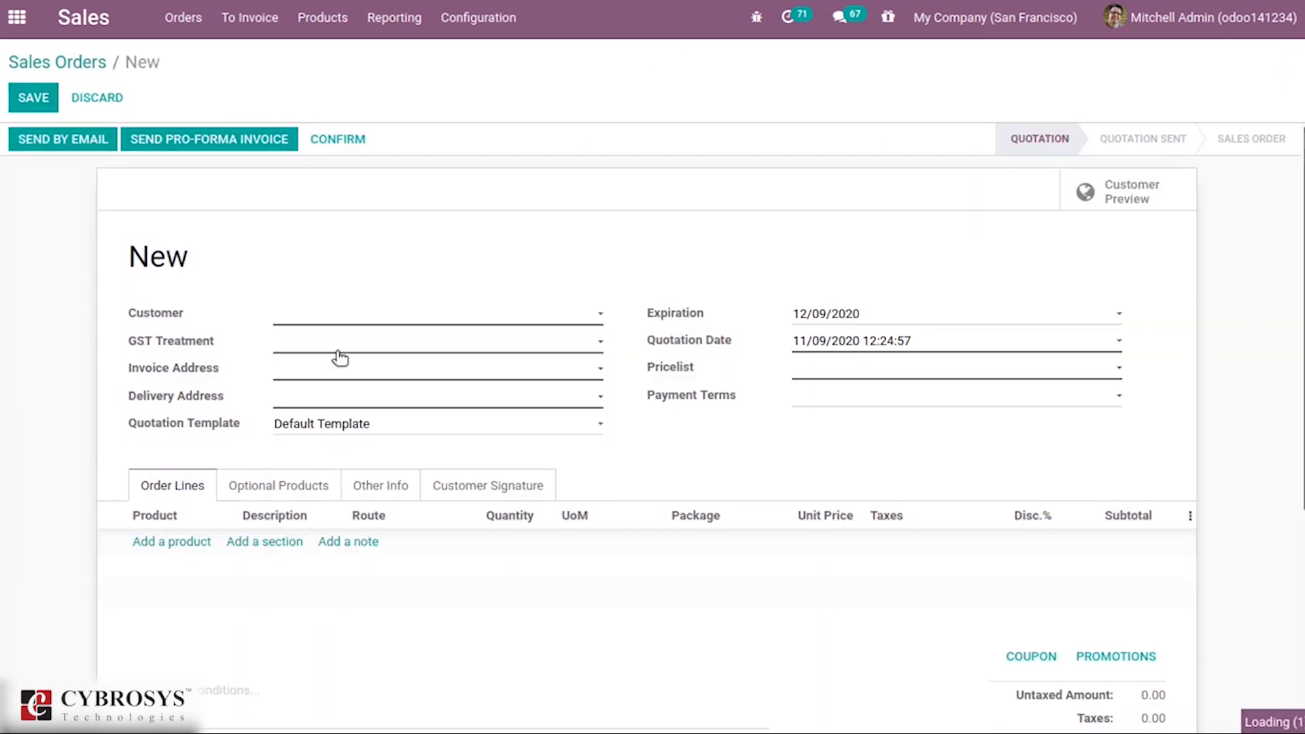
- Add the Box product to the order lines, configured as size L in Blue with quantity 3
click(181, 542)
text(bo)
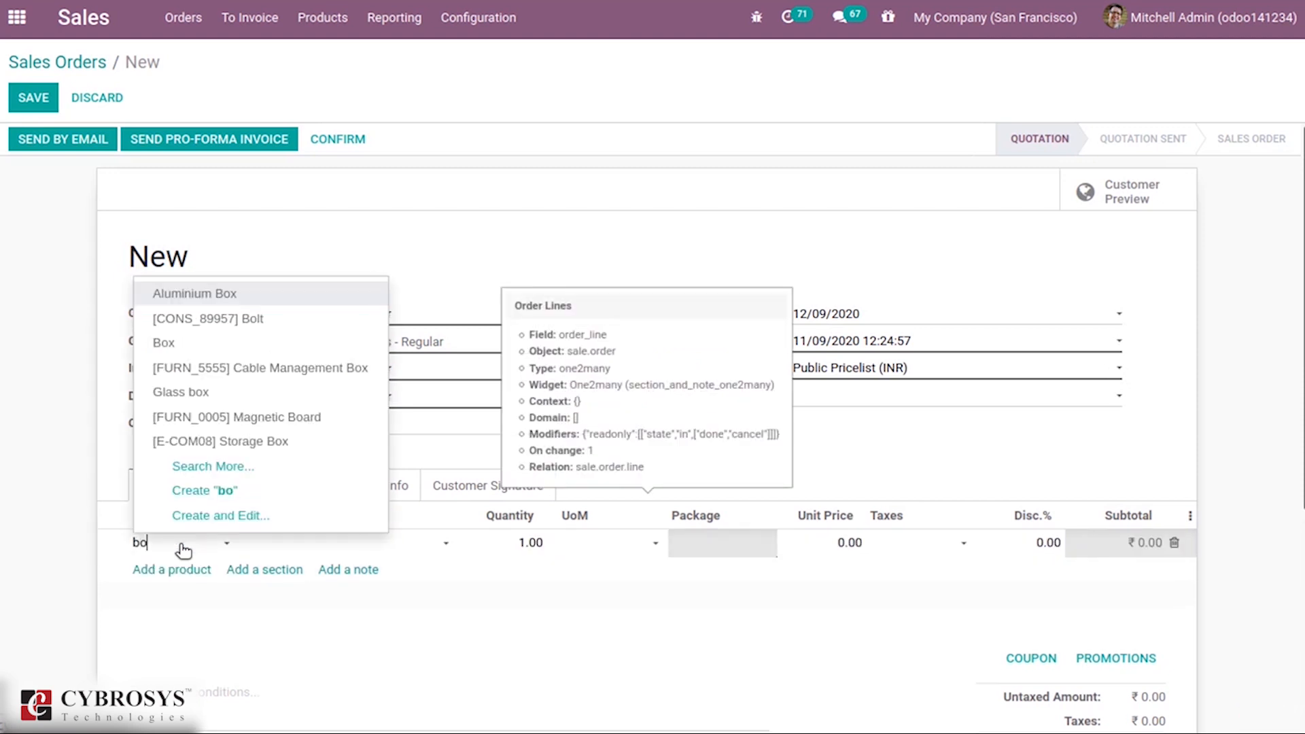
click(230, 340)
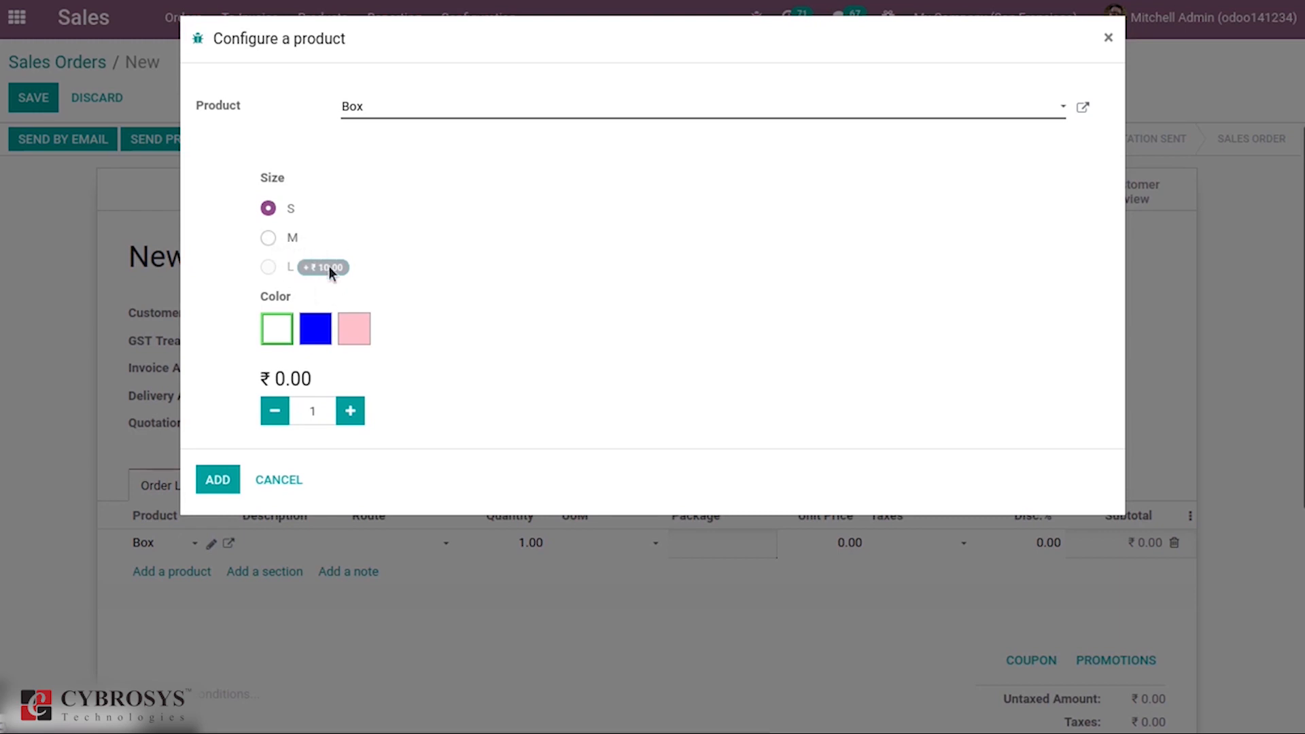
click(317, 329)
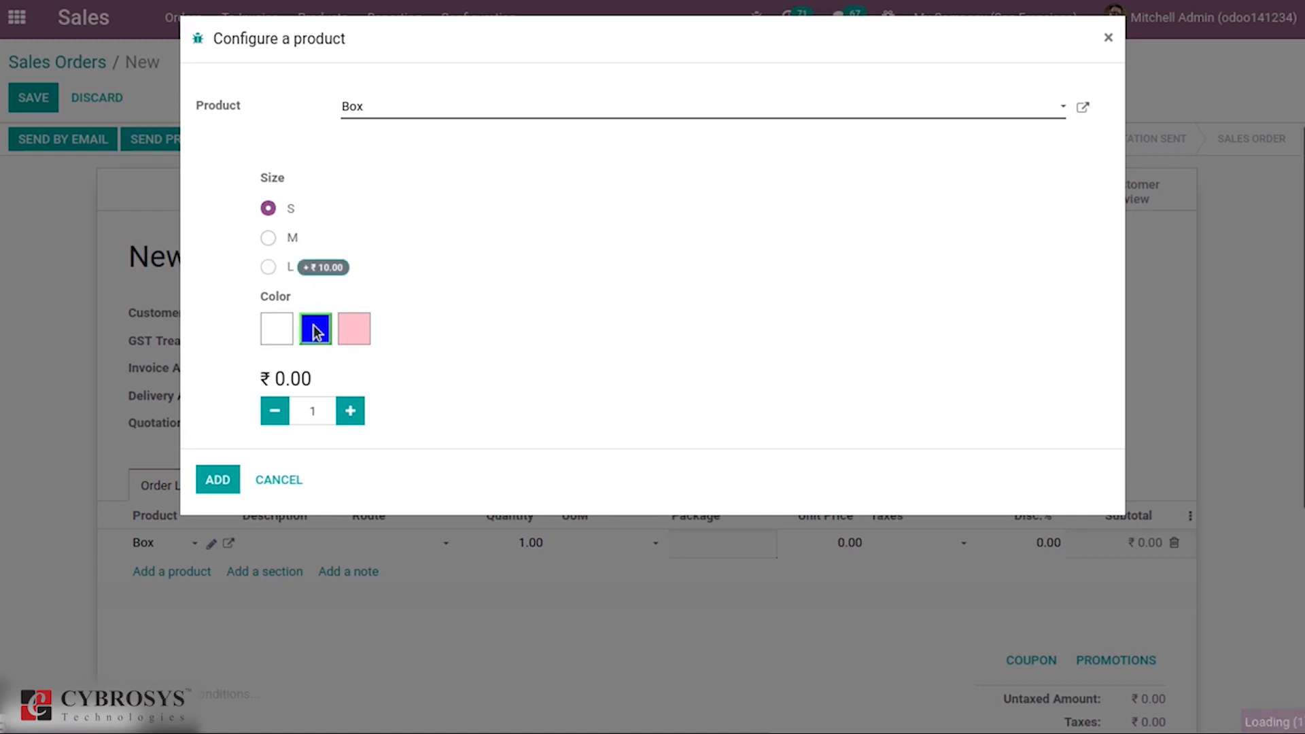
click(269, 267)
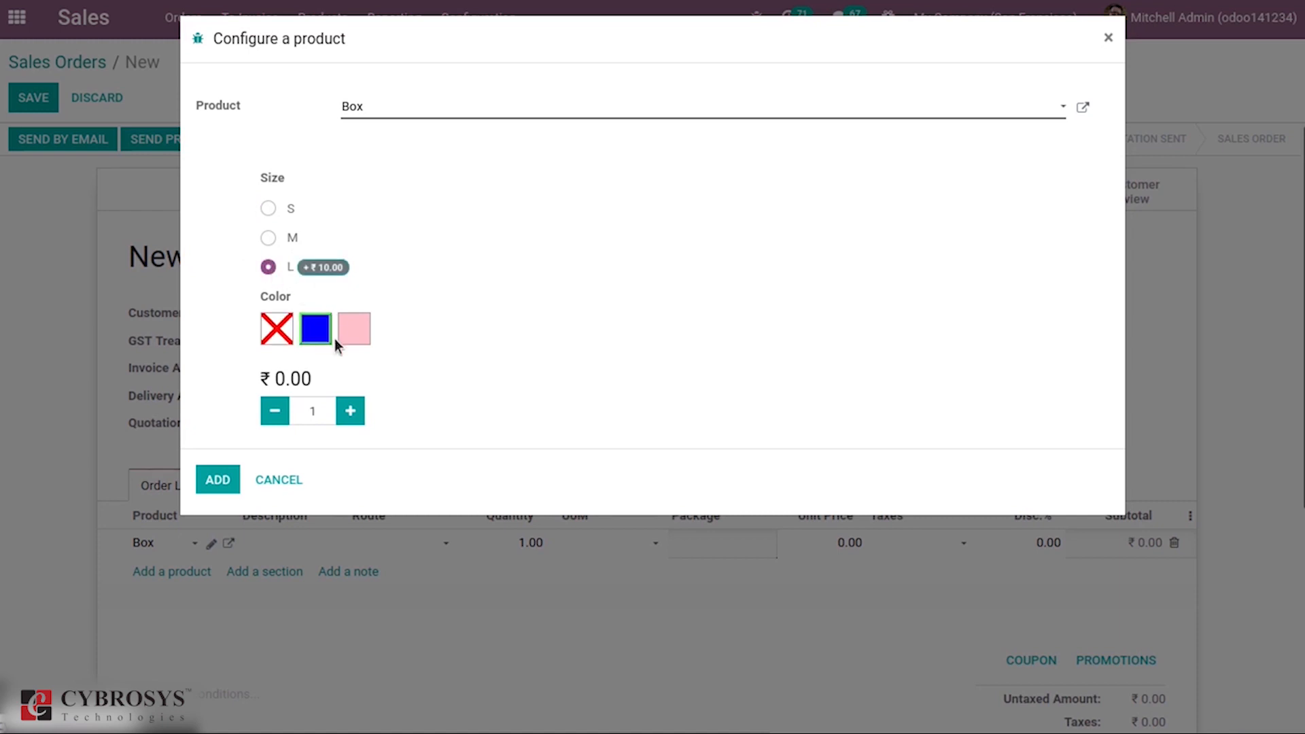
click(350, 410)
click(350, 411)
click(204, 476)
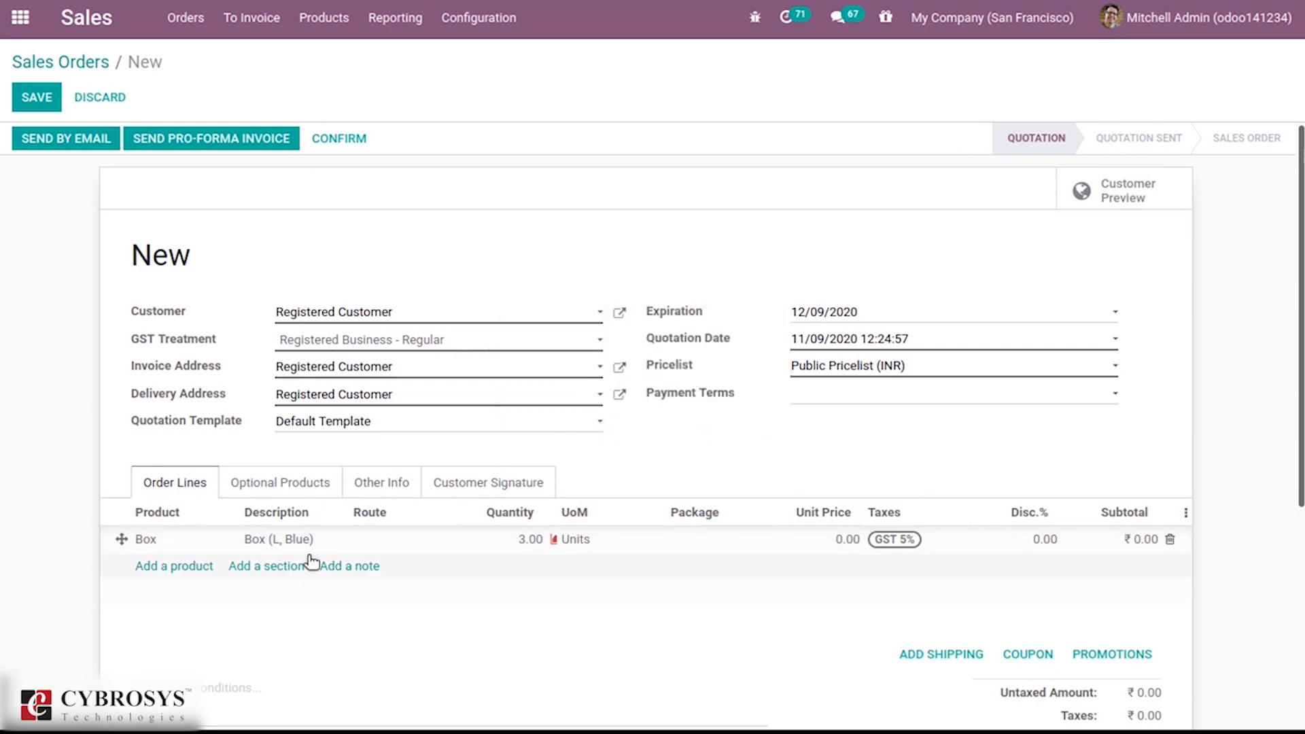
- Open the Box product from its order line, set its Sales Variant Selection to Order Grid Entry, and save
click(188, 537)
click(231, 541)
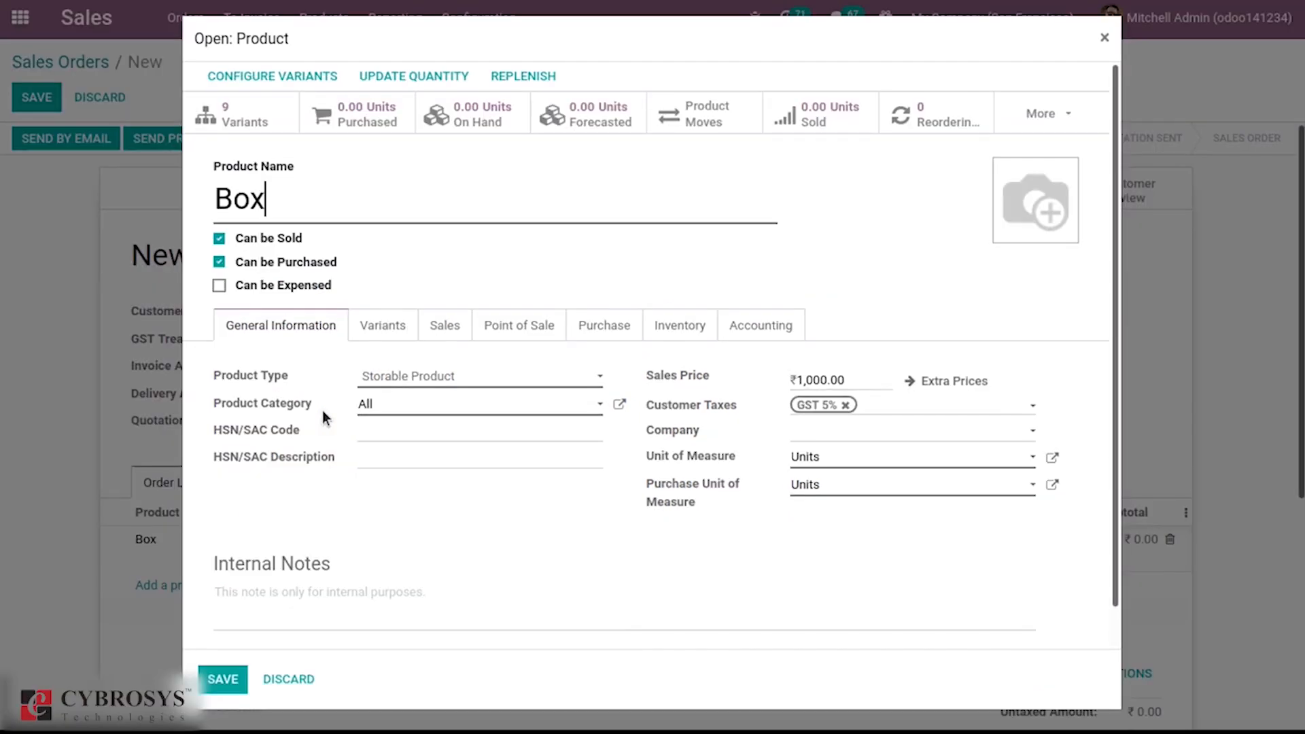
click(381, 327)
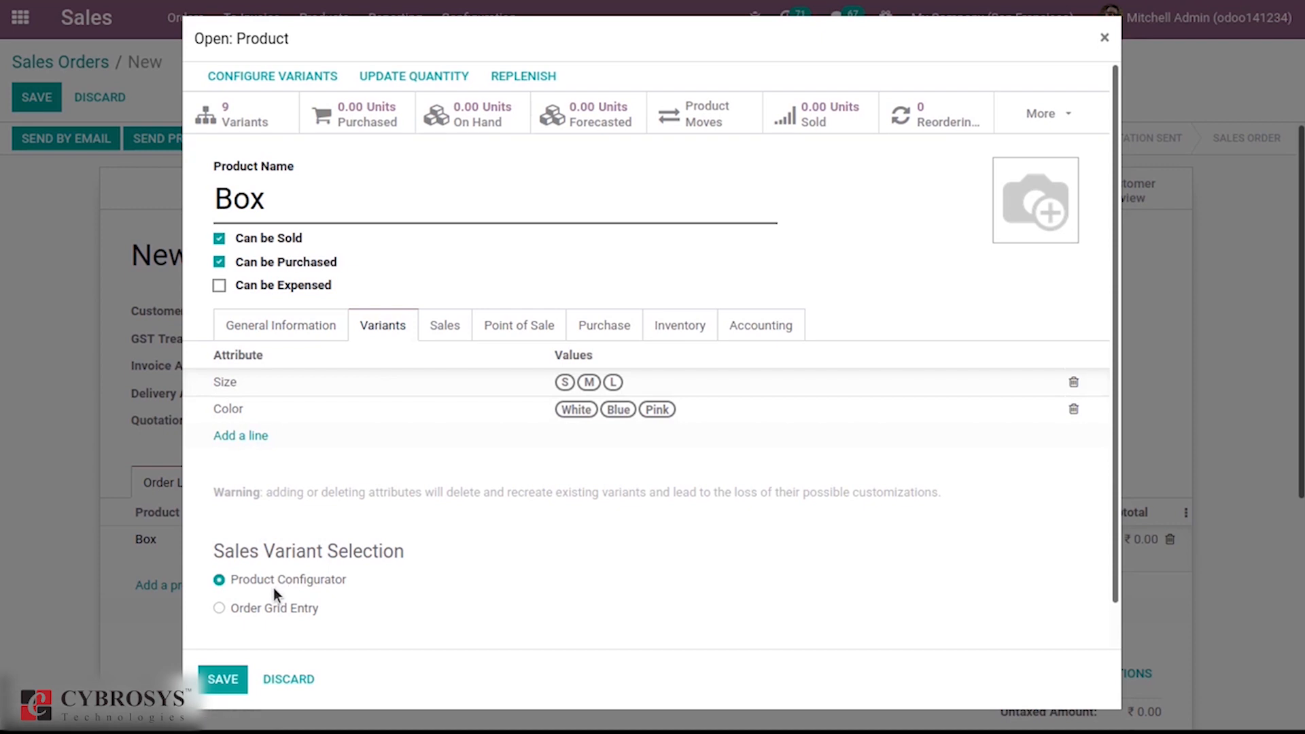
click(278, 614)
click(225, 680)
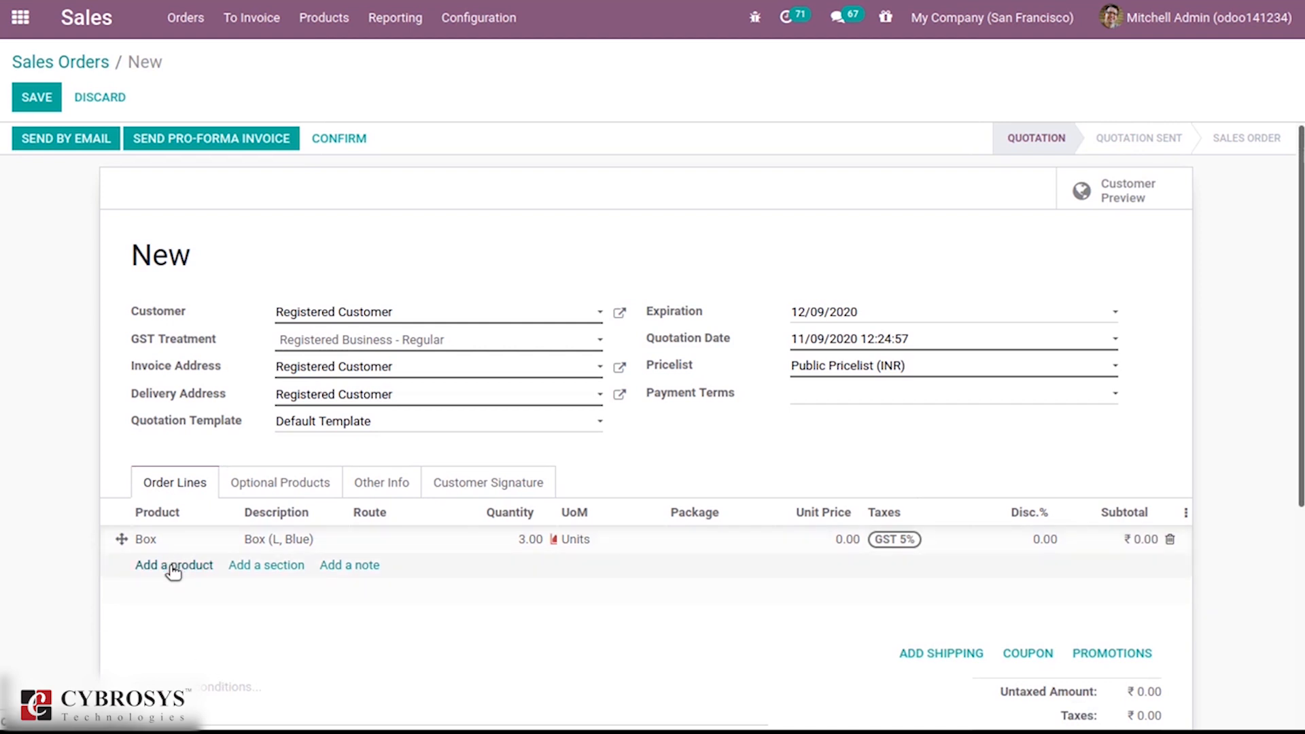
- Add Box variants to the order through the grid: one S White, one M White, one S Pink and two M Pink
click(173, 571)
text(box)
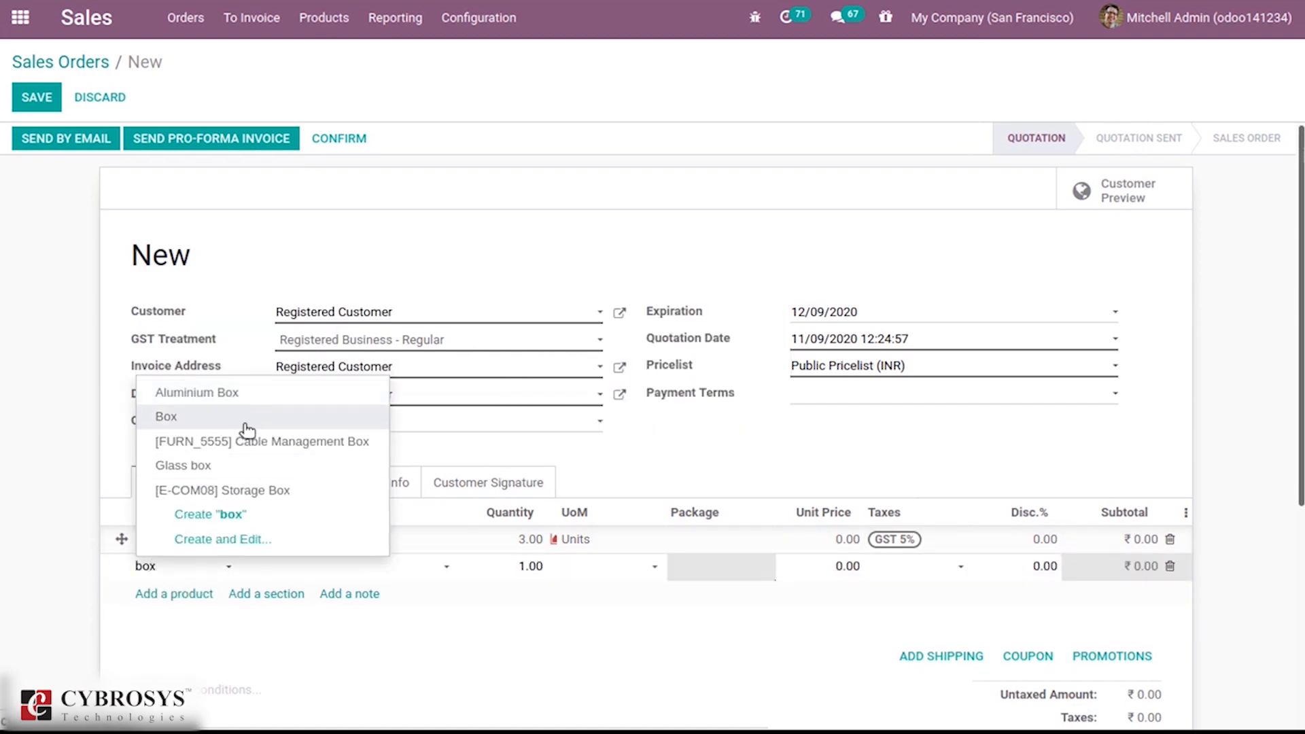
click(246, 427)
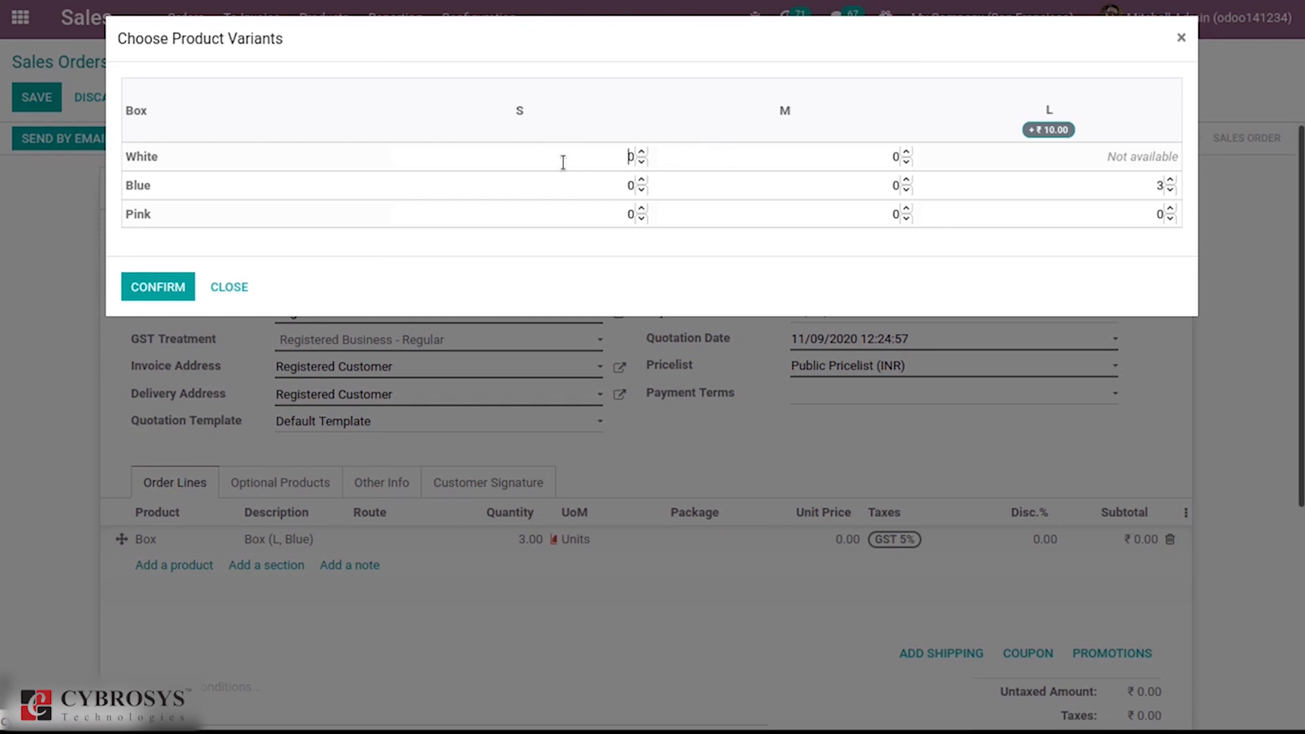
click(642, 153)
click(907, 152)
click(909, 209)
click(909, 208)
click(172, 287)
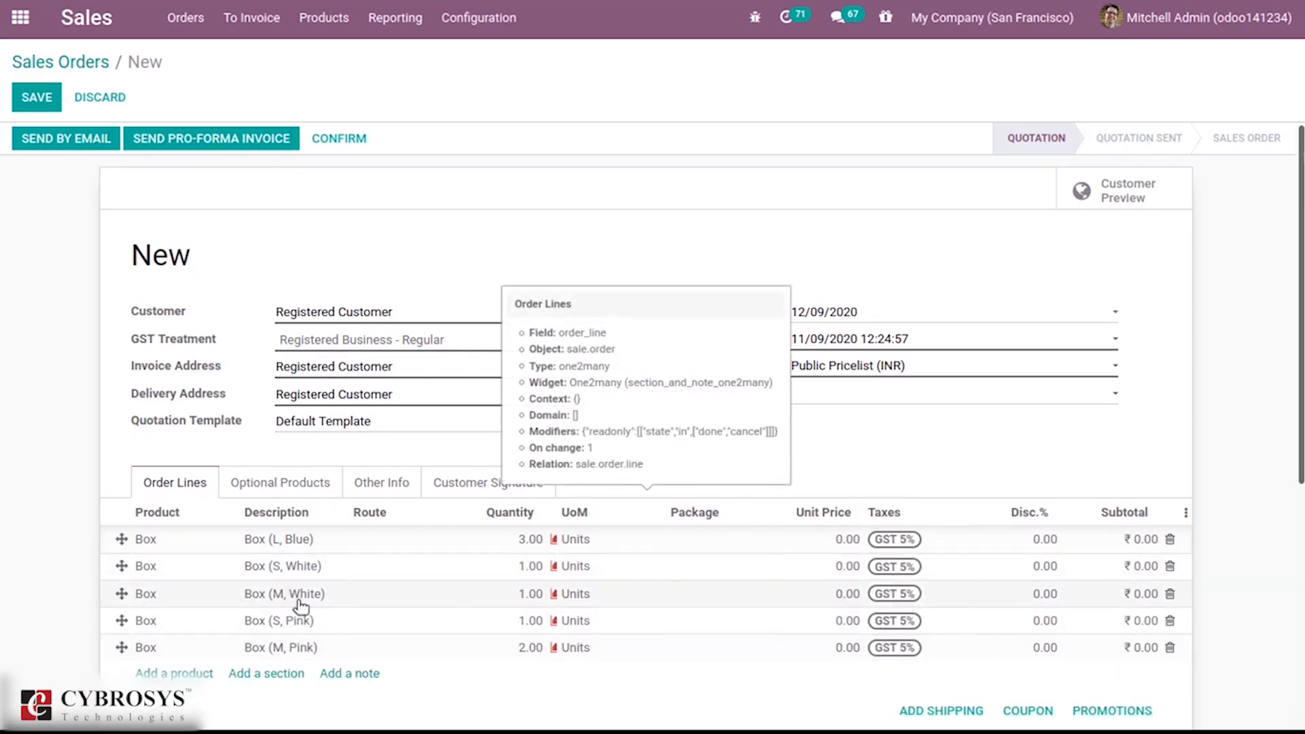
- Look over the Box variant order lines and confirm the quotation
scroll(333, 632, down, 2)
scroll(1302, 262, up, 2)
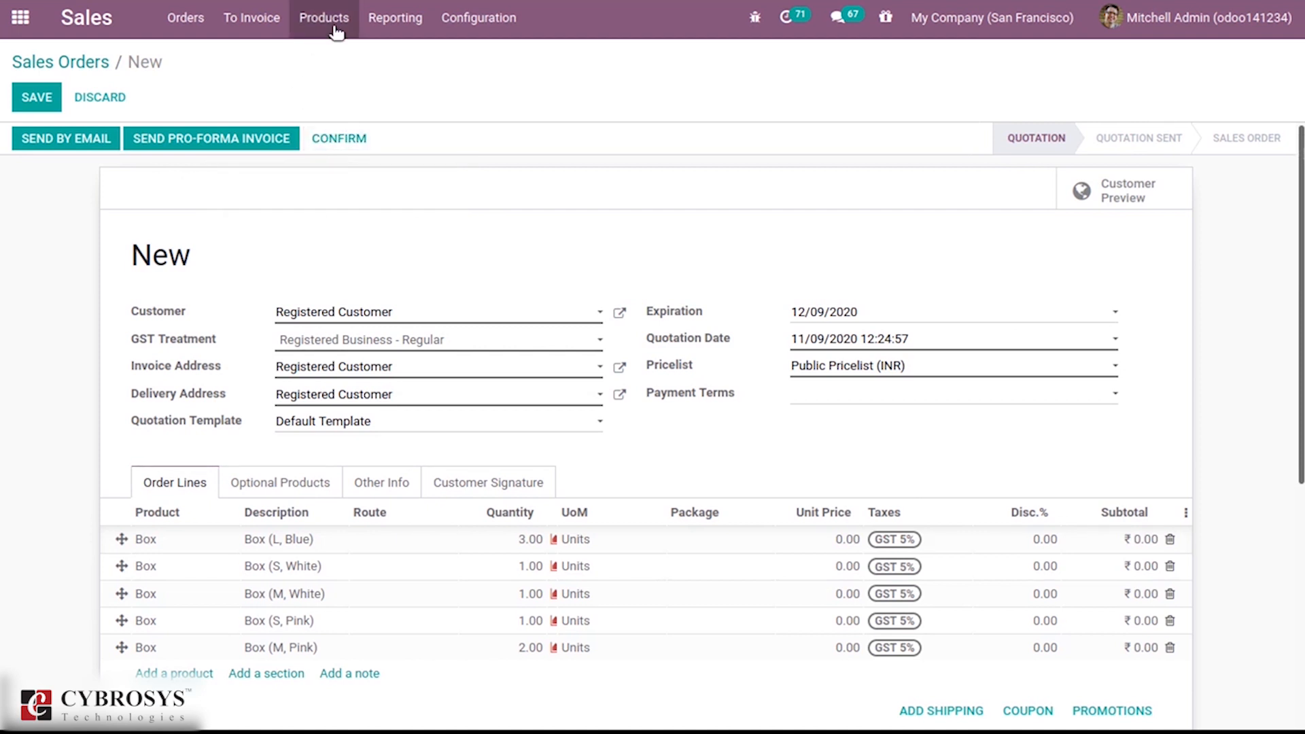
click(344, 140)
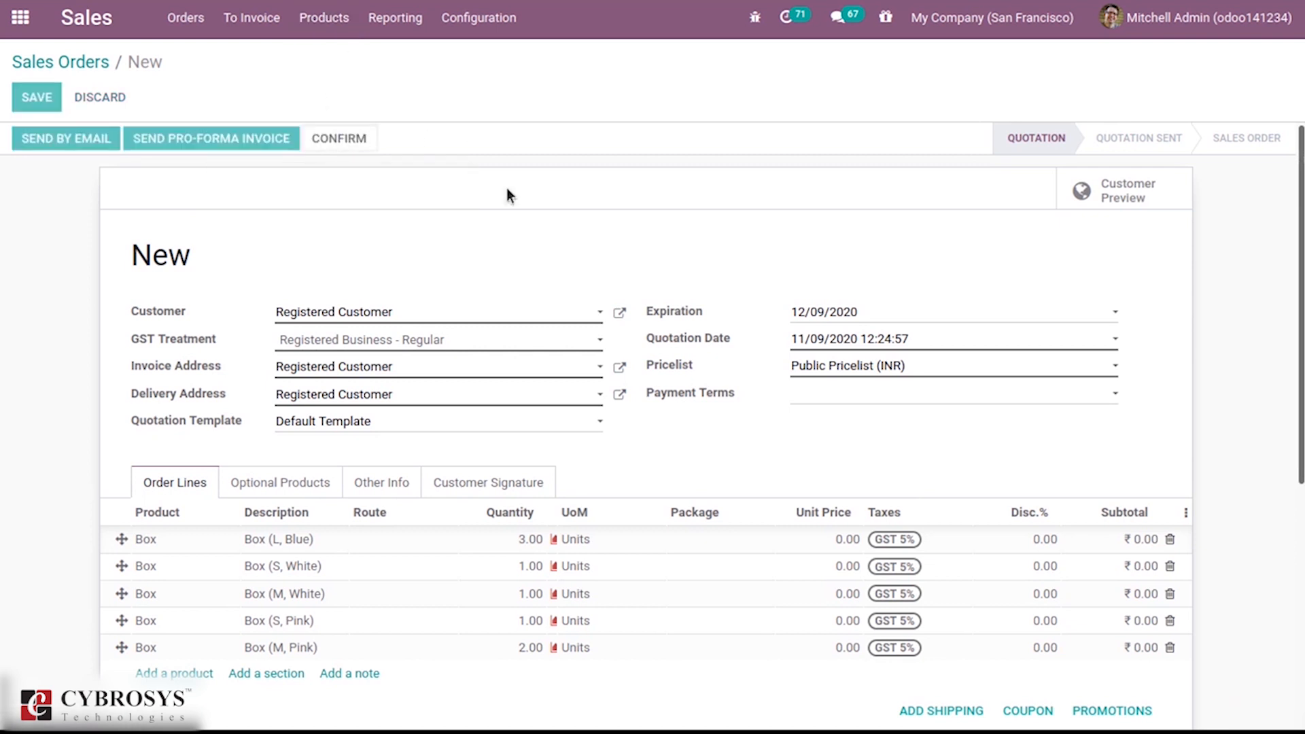